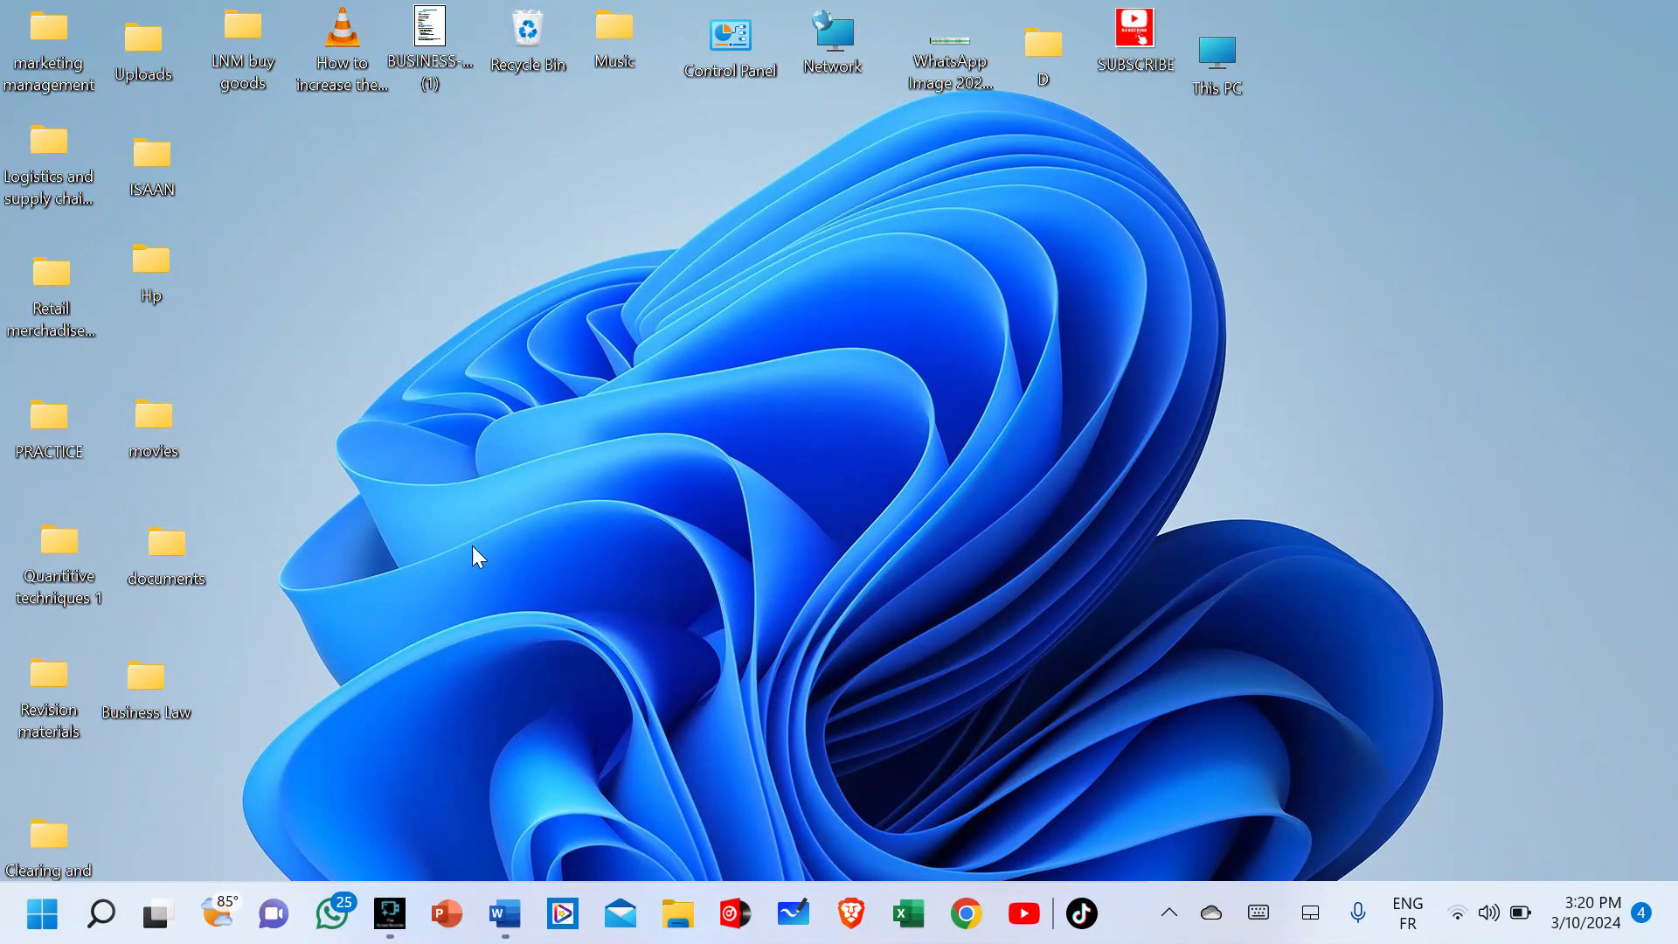
# Switch to Word and insert a table with 4 columns and 4 rows in the blank document.
pyautogui.click(505, 913)
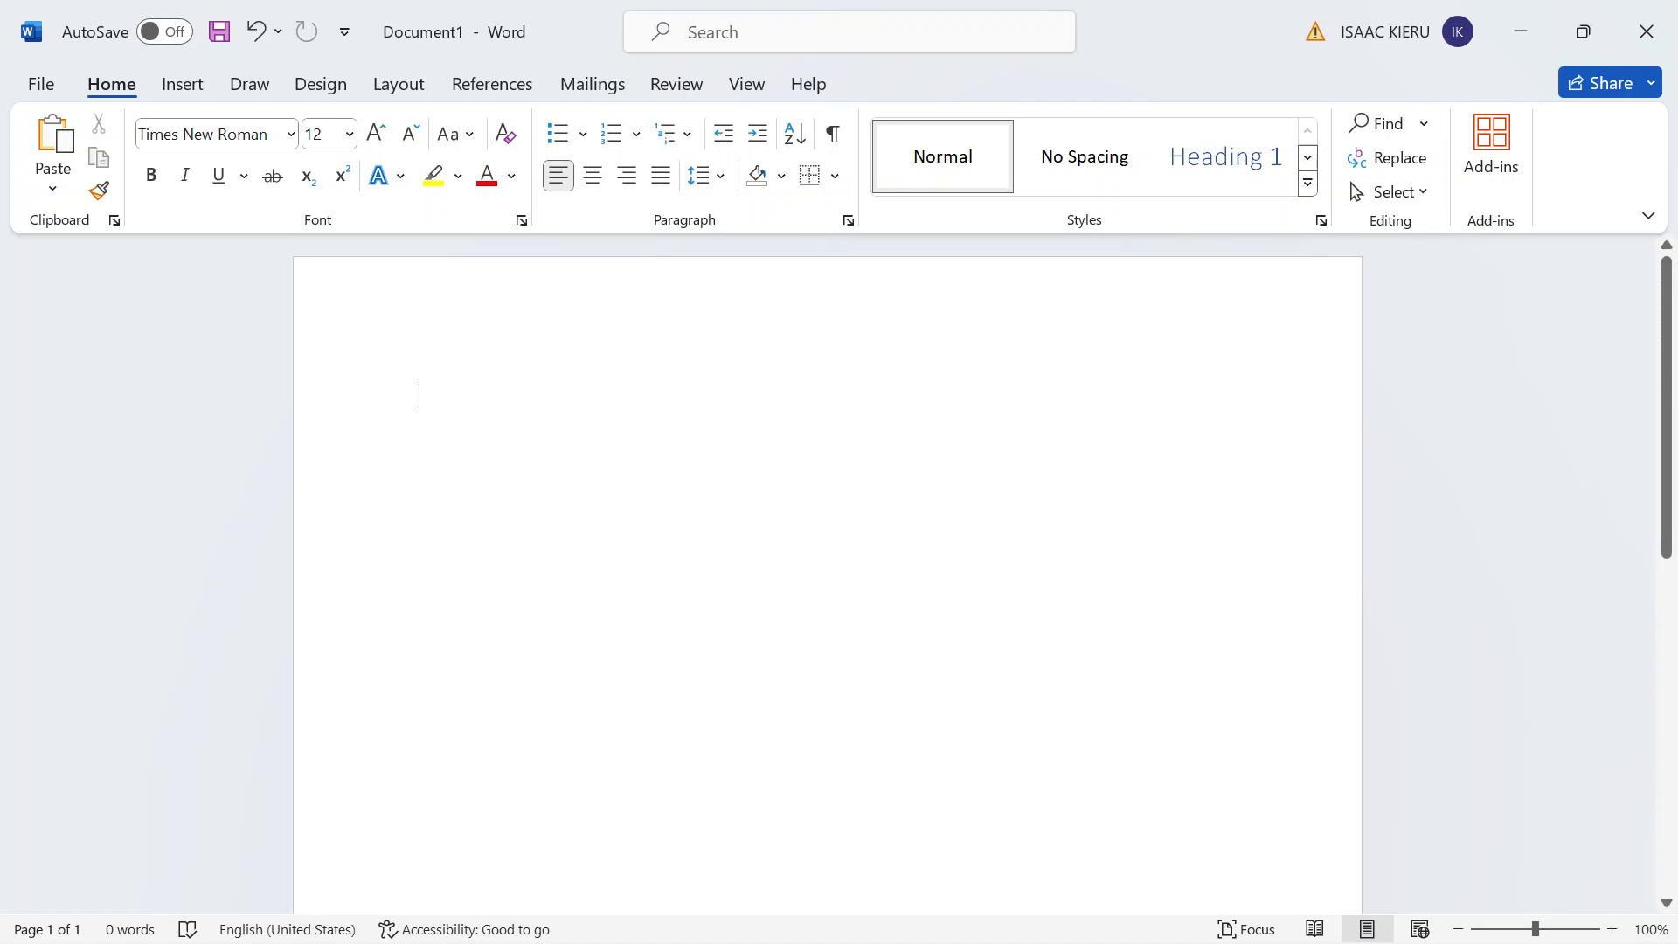
pyautogui.click(182, 91)
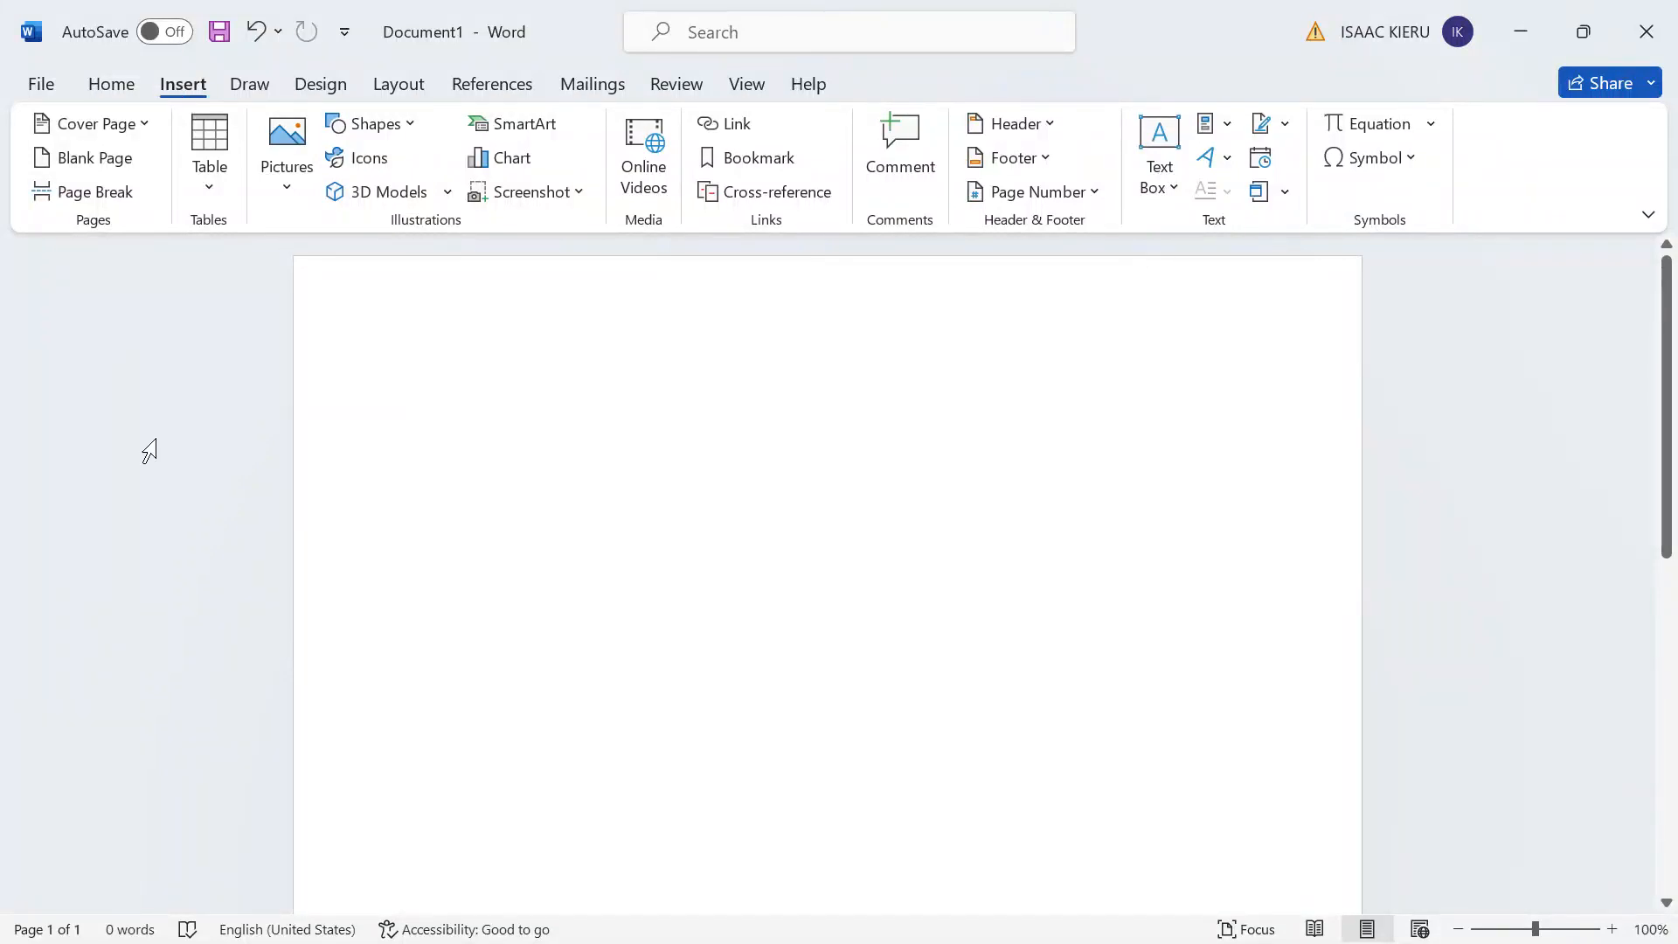
pyautogui.click(229, 168)
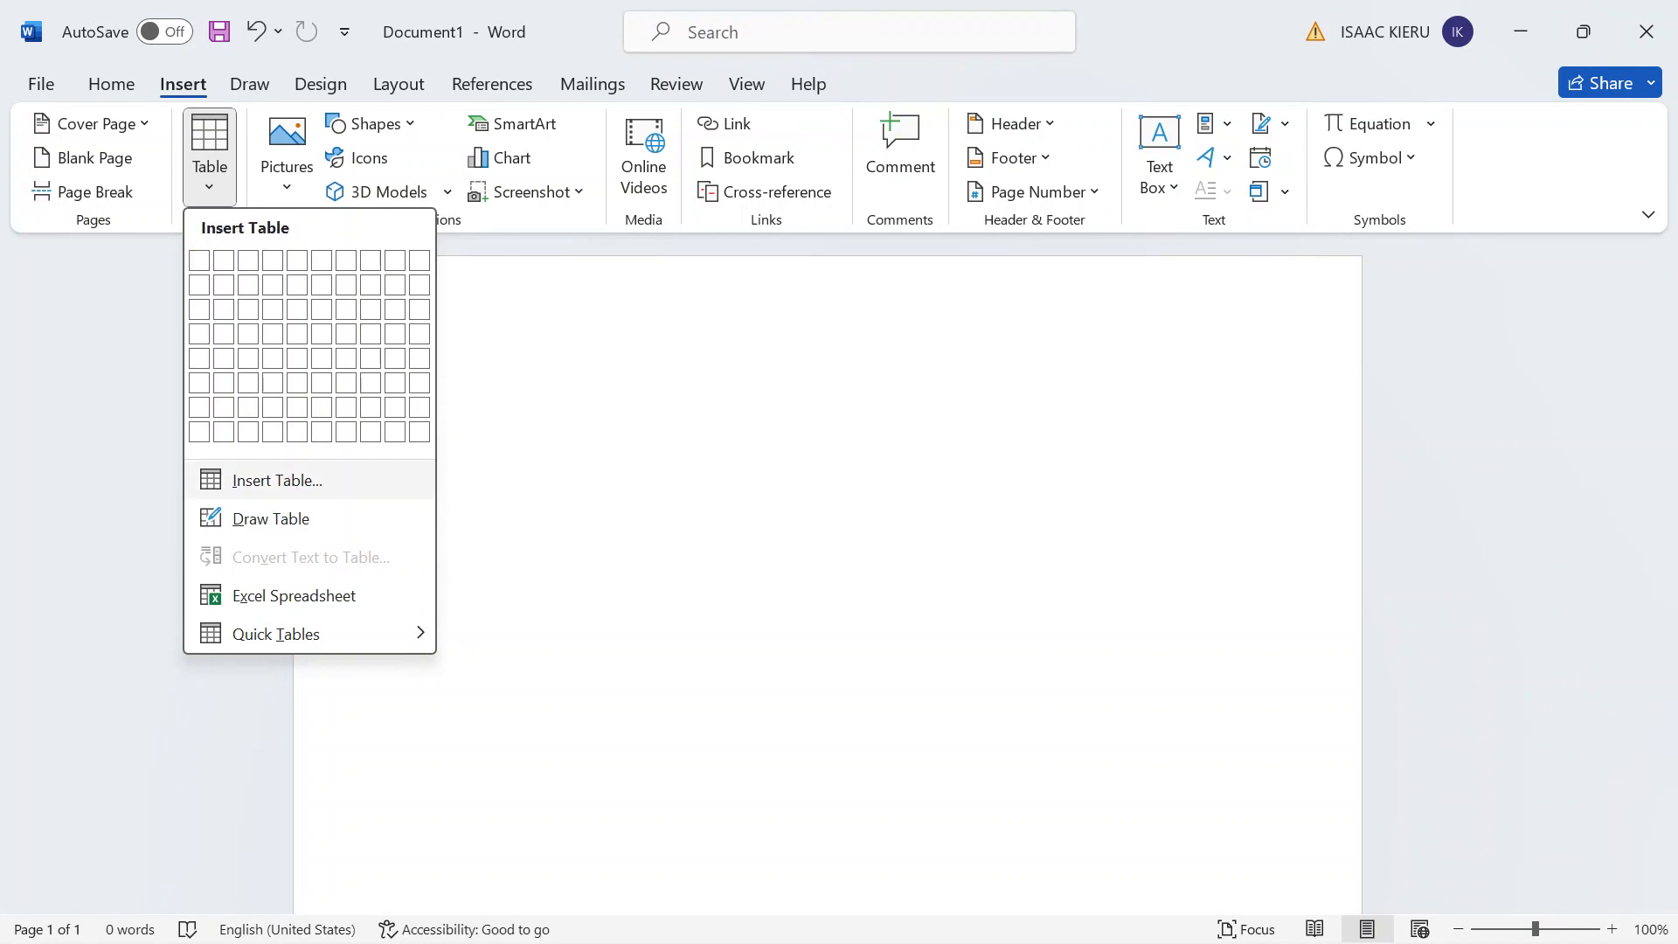
pyautogui.click(281, 478)
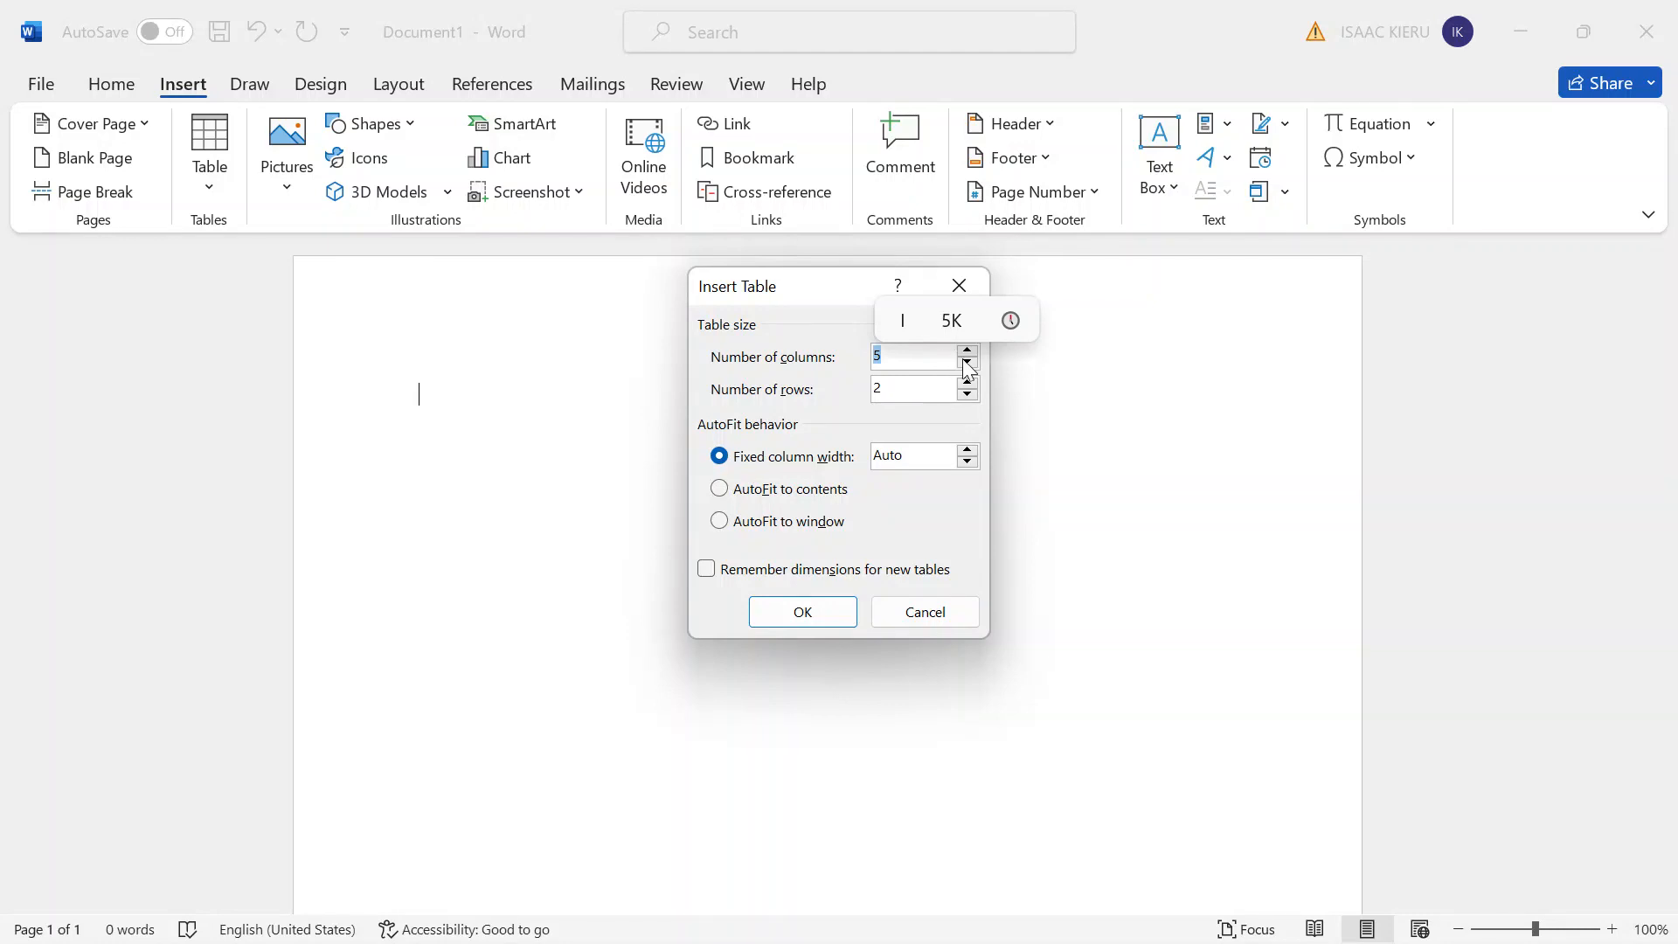
pyautogui.click(953, 323)
pyautogui.click(968, 362)
pyautogui.click(967, 351)
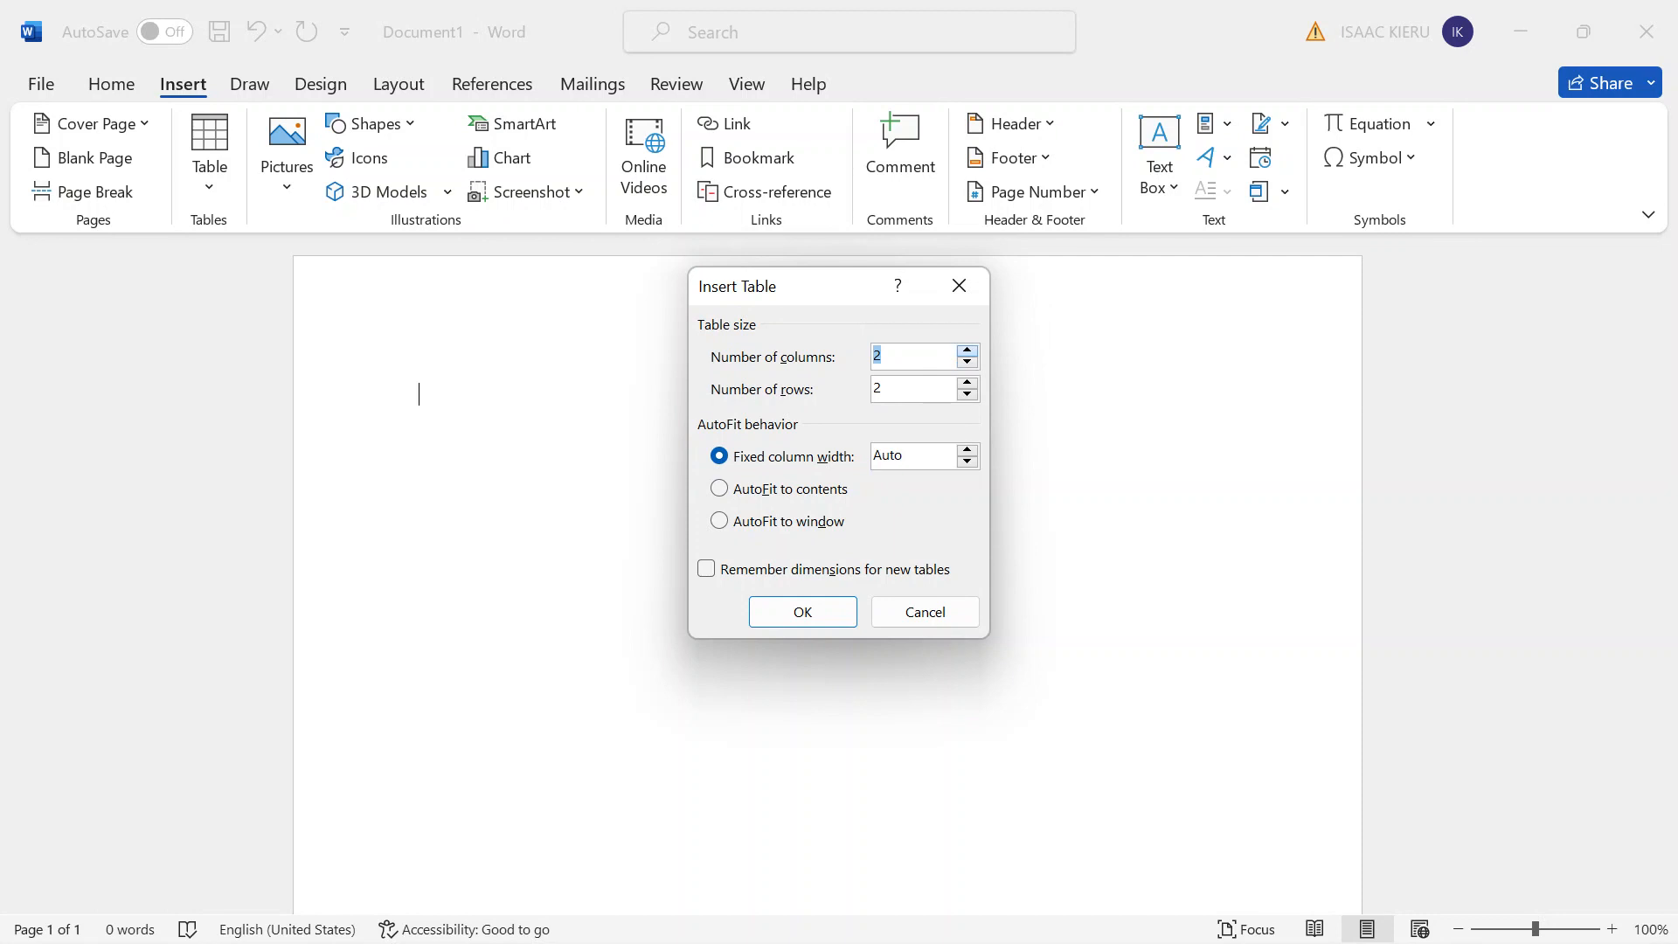
pyautogui.click(968, 350)
pyautogui.click(968, 350)
pyautogui.click(967, 383)
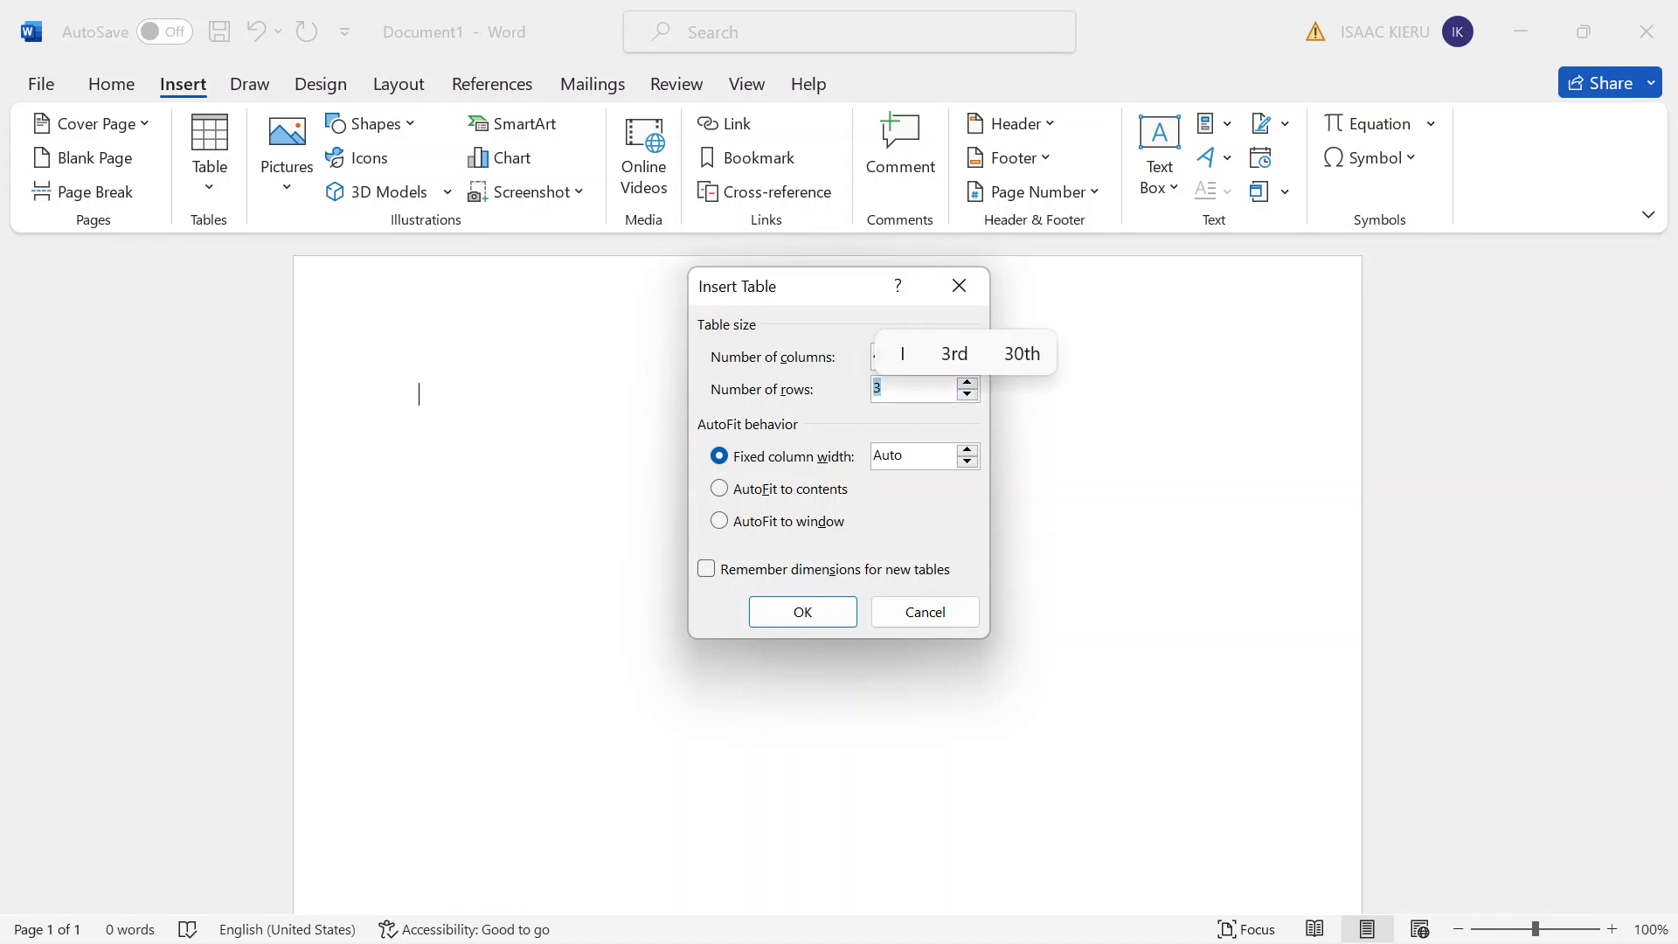
pyautogui.click(967, 367)
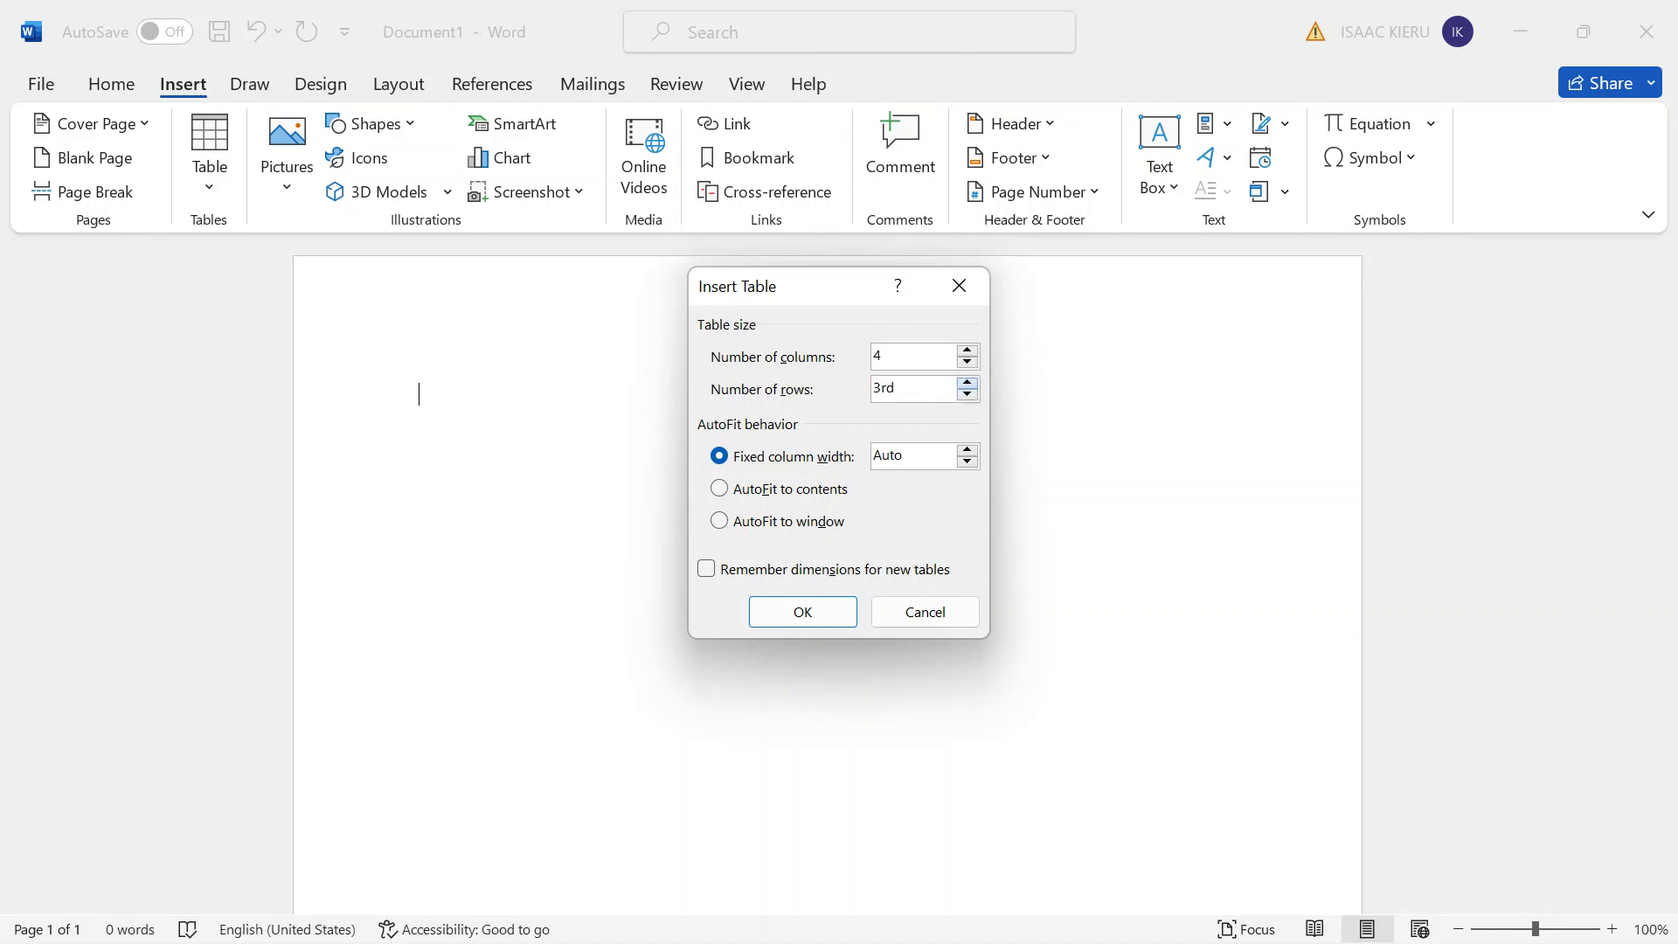
pyautogui.click(967, 383)
pyautogui.click(829, 615)
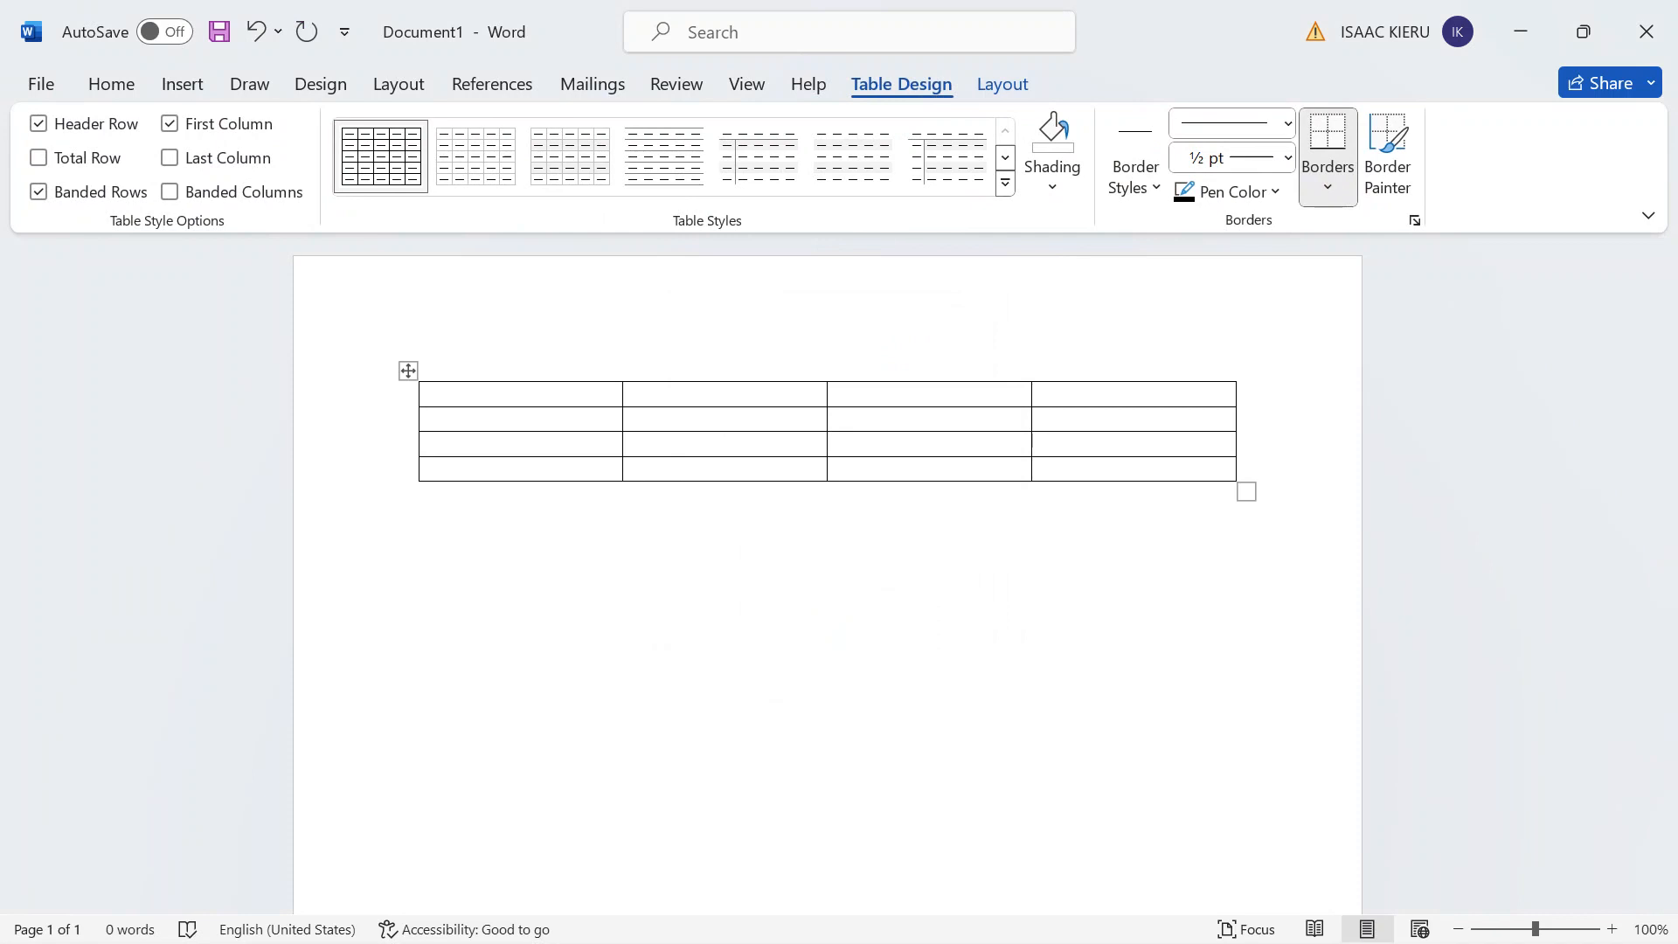
# Fill the table's header row with MARKS, MALES, FEMALES and TOTAL.
pyautogui.write('MA')
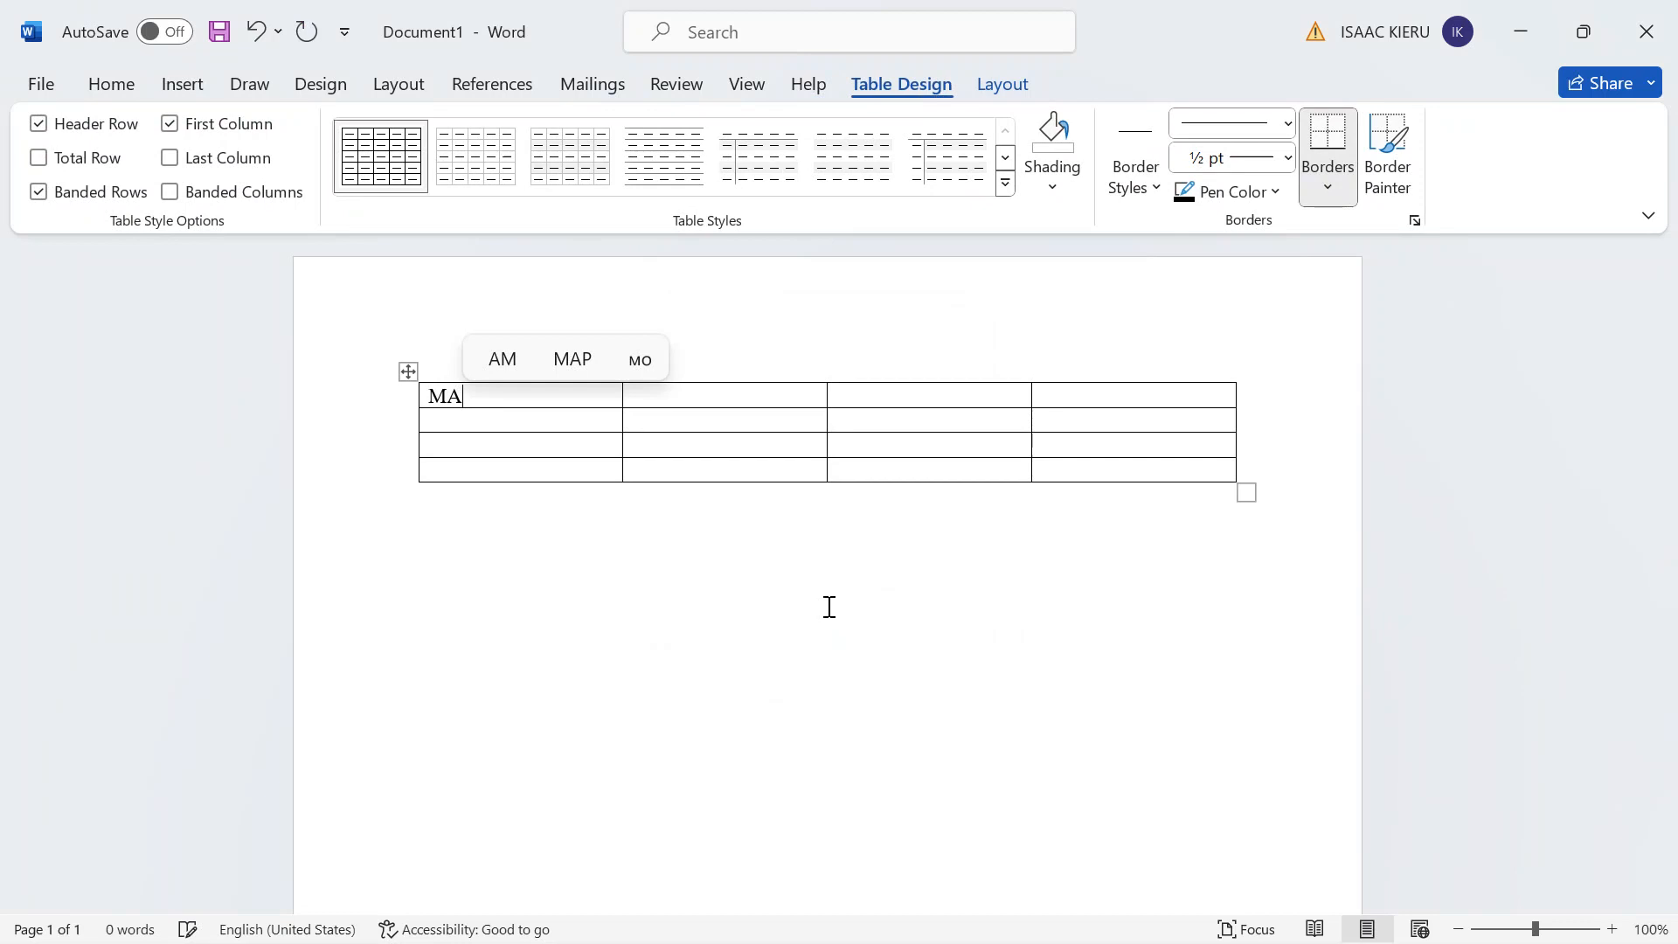
pyautogui.write('RKS')
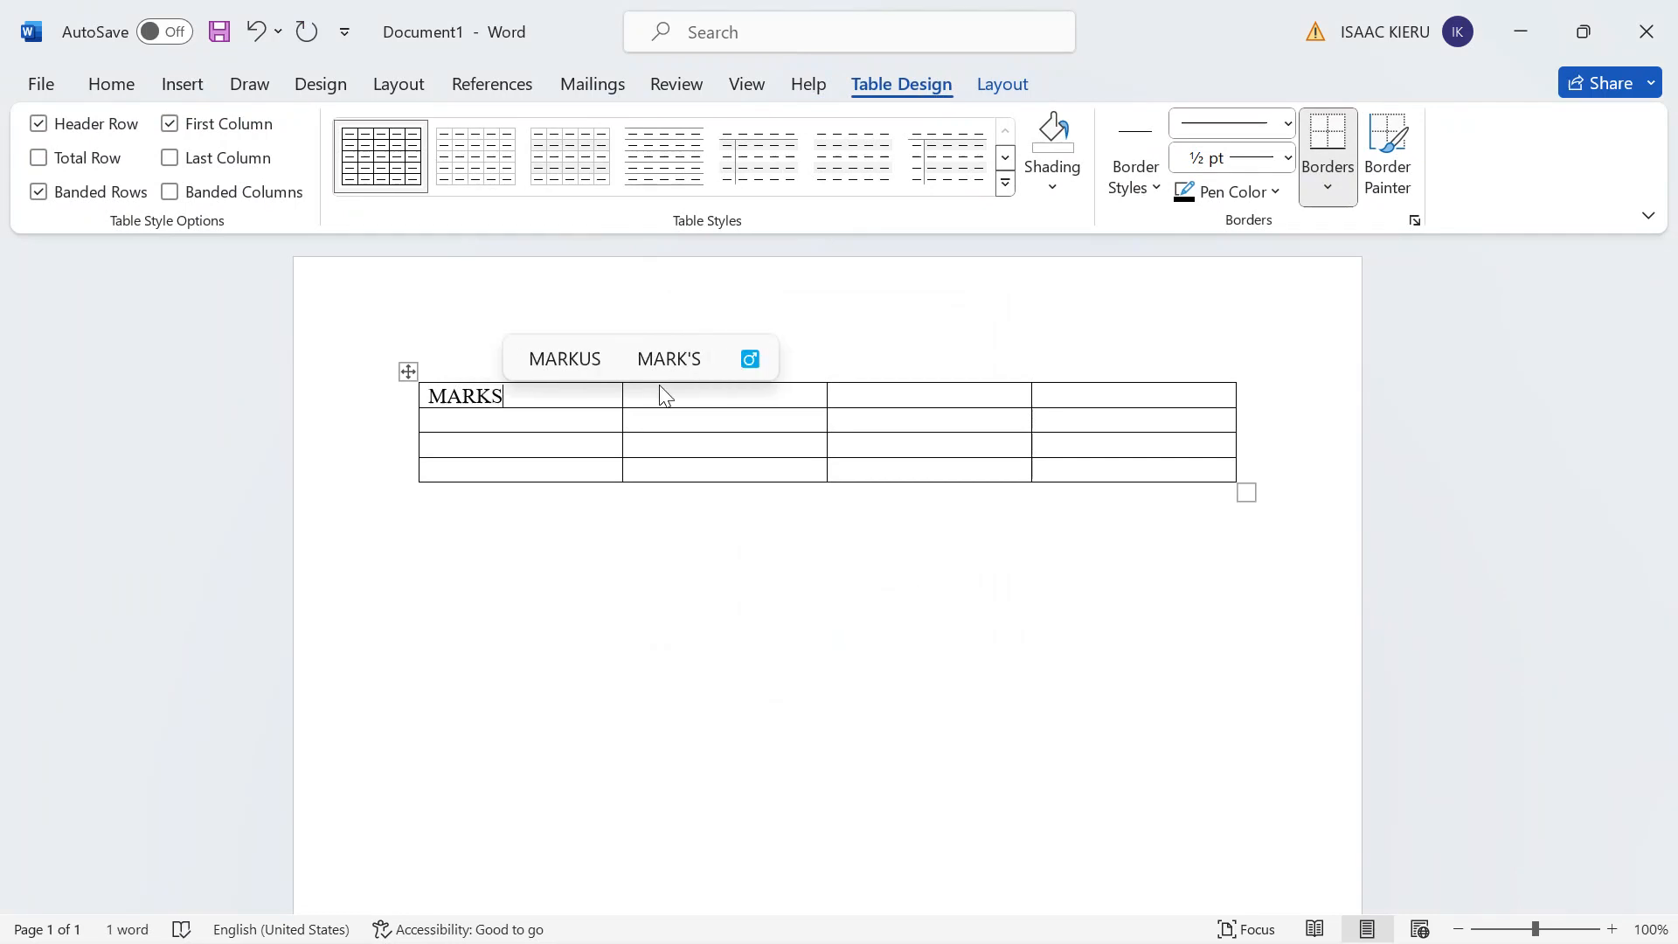
pyautogui.click(678, 407)
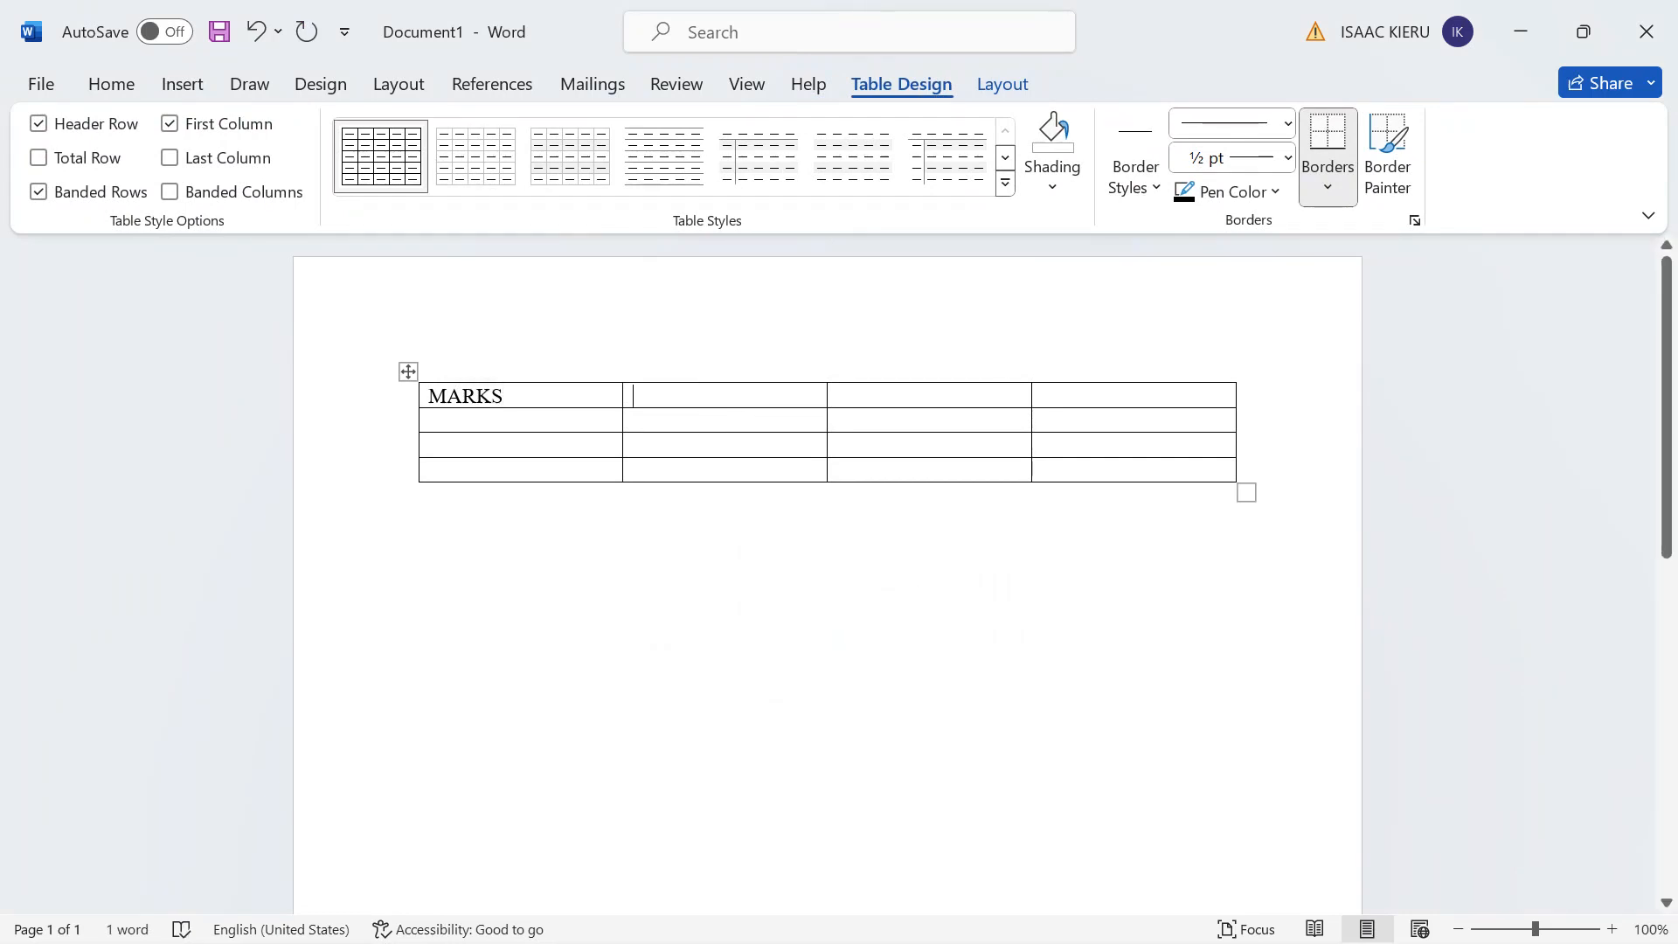
pyautogui.write('MALE')
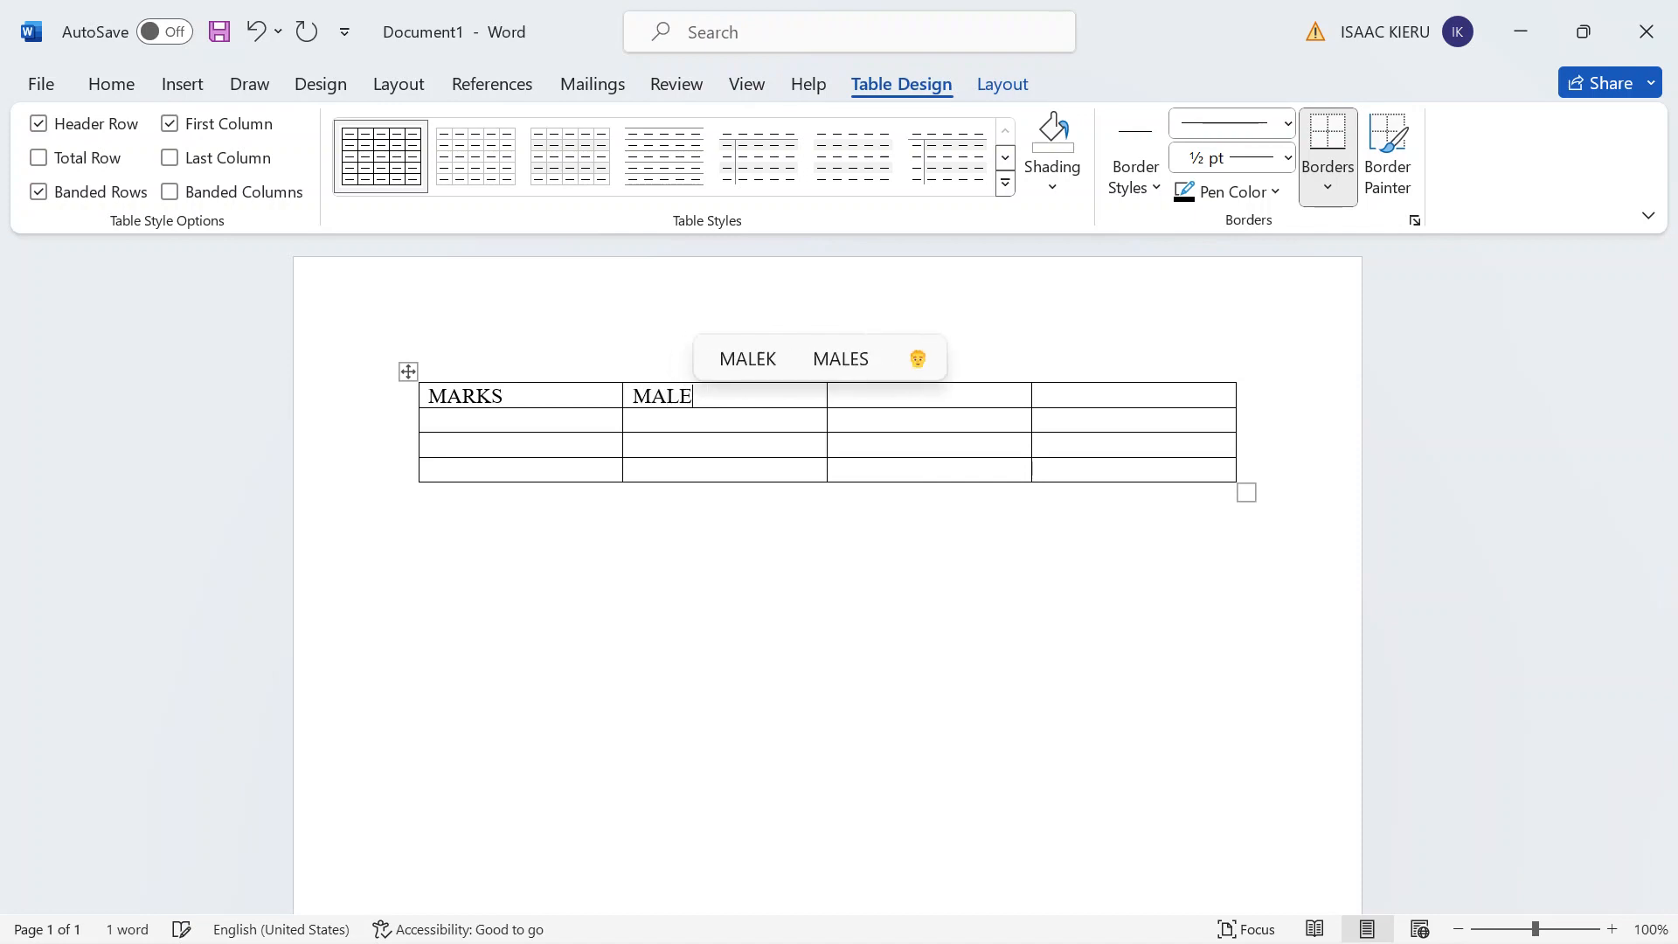
pyautogui.write('S')
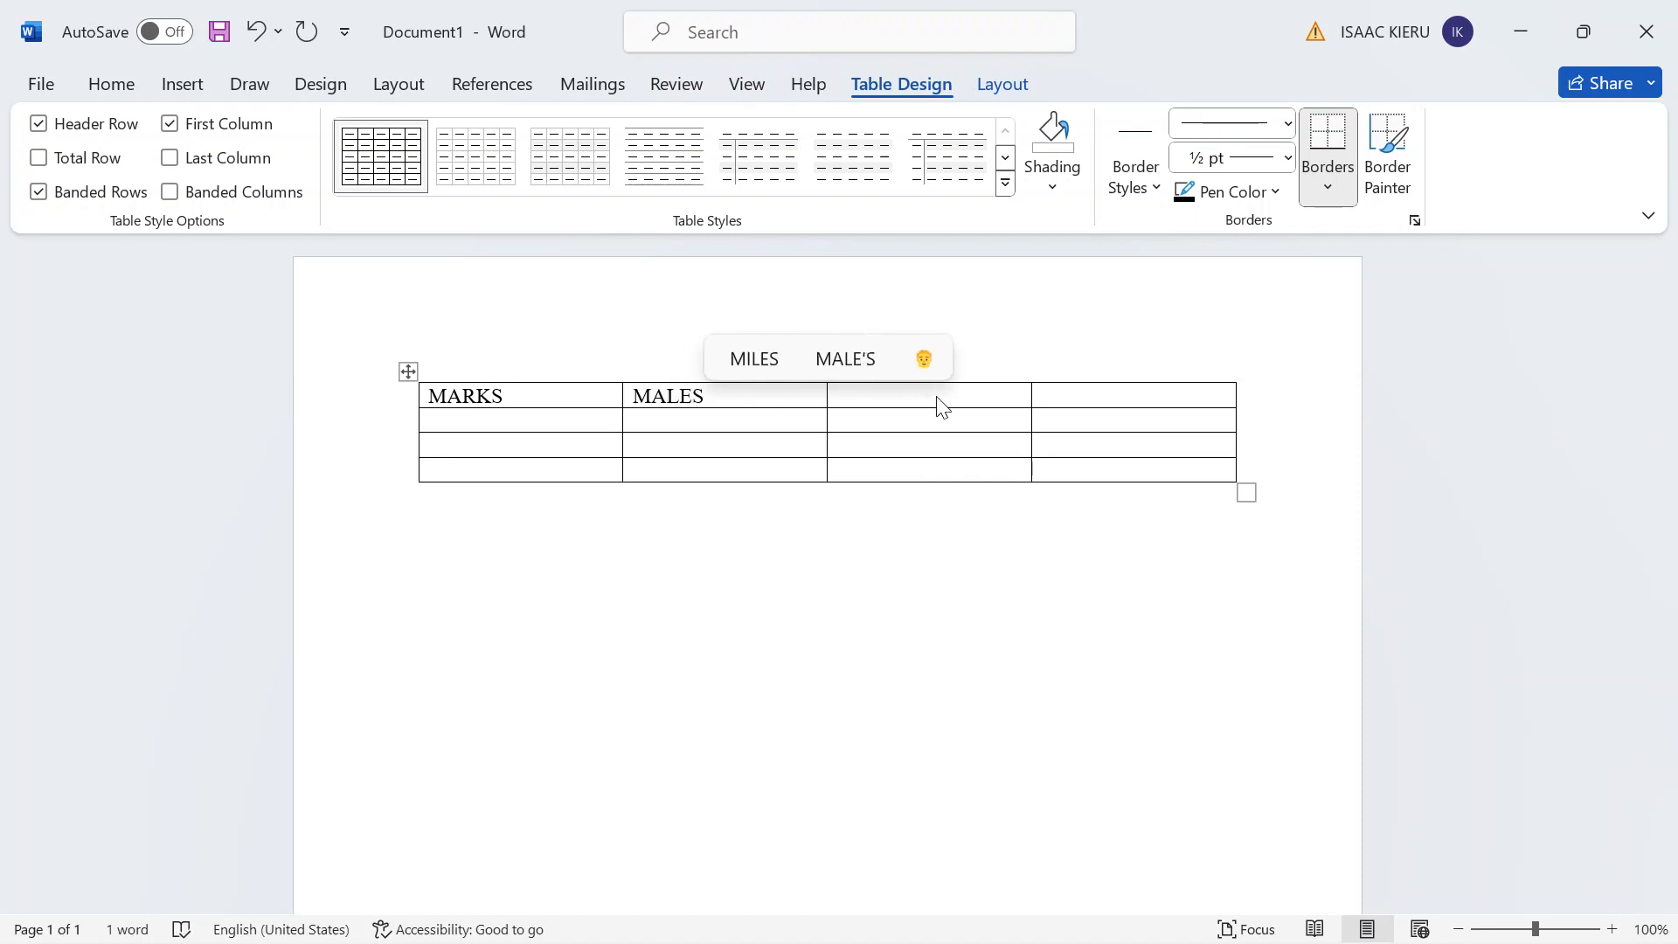
pyautogui.press('Tab')
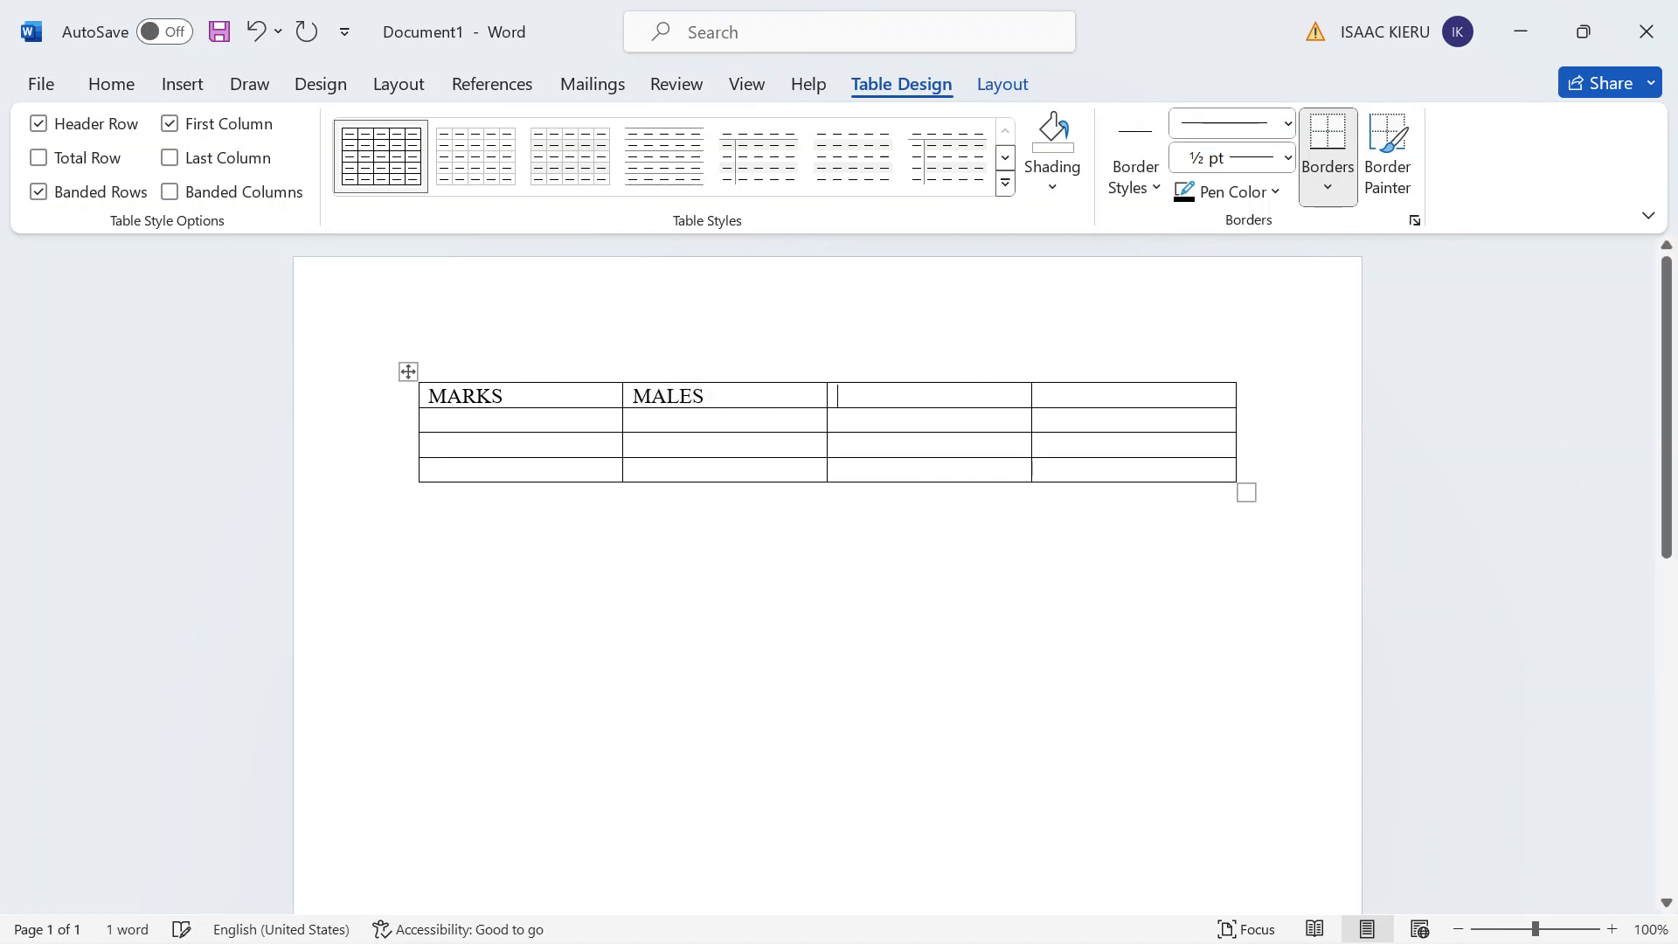
pyautogui.write('F')
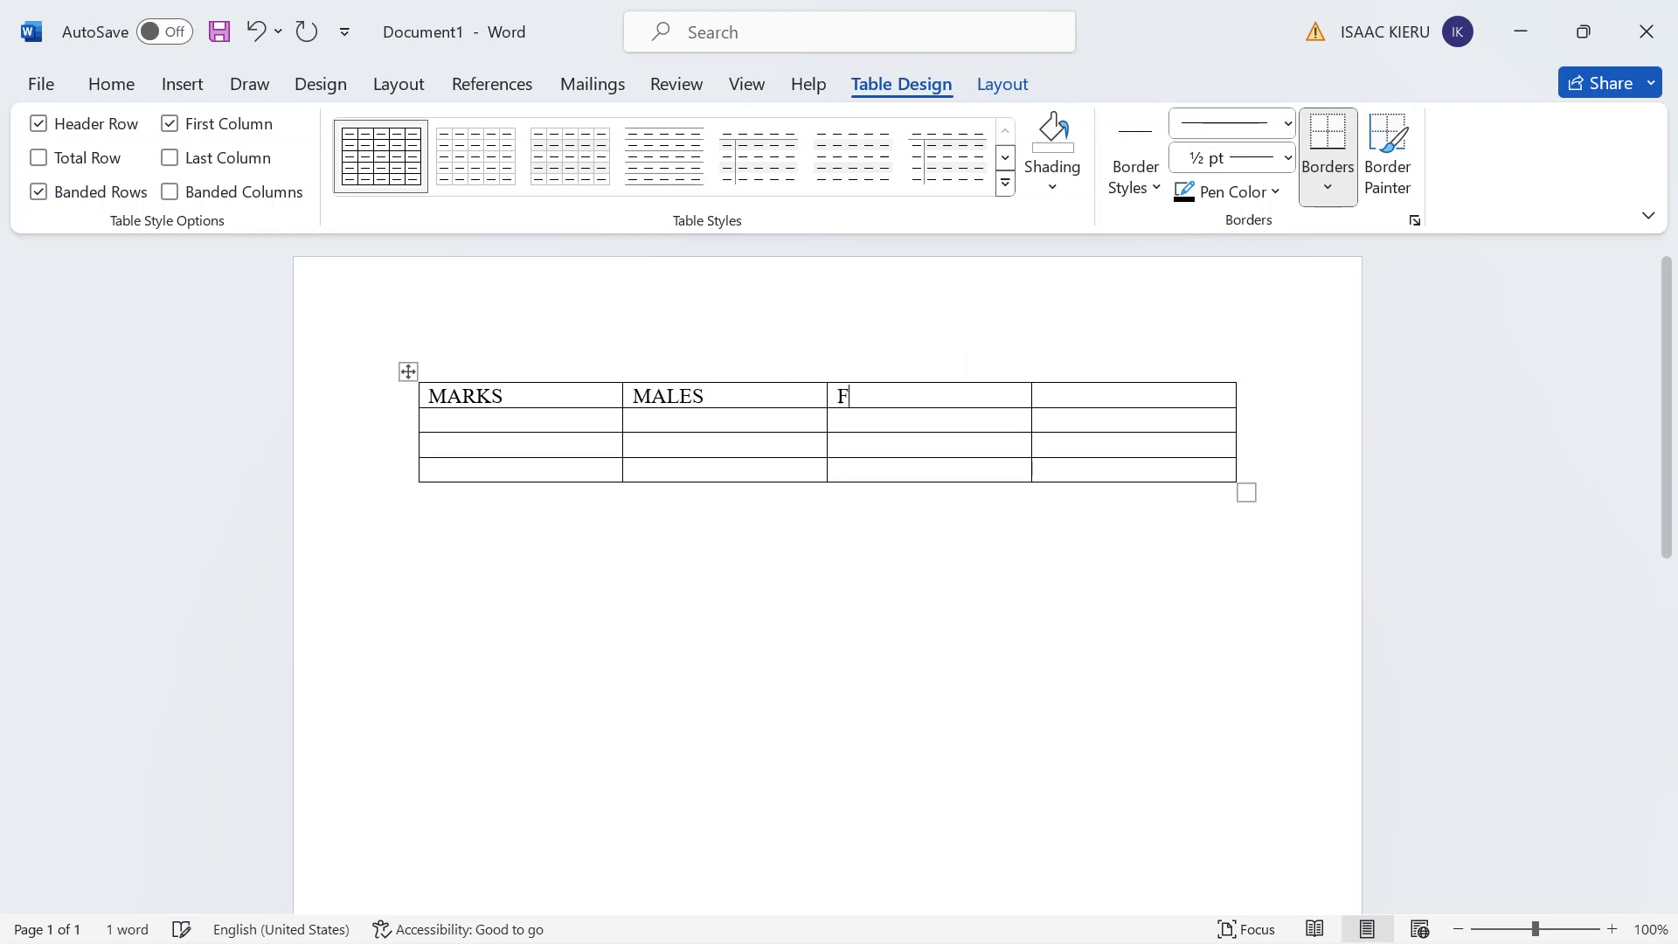
pyautogui.write('EMALES')
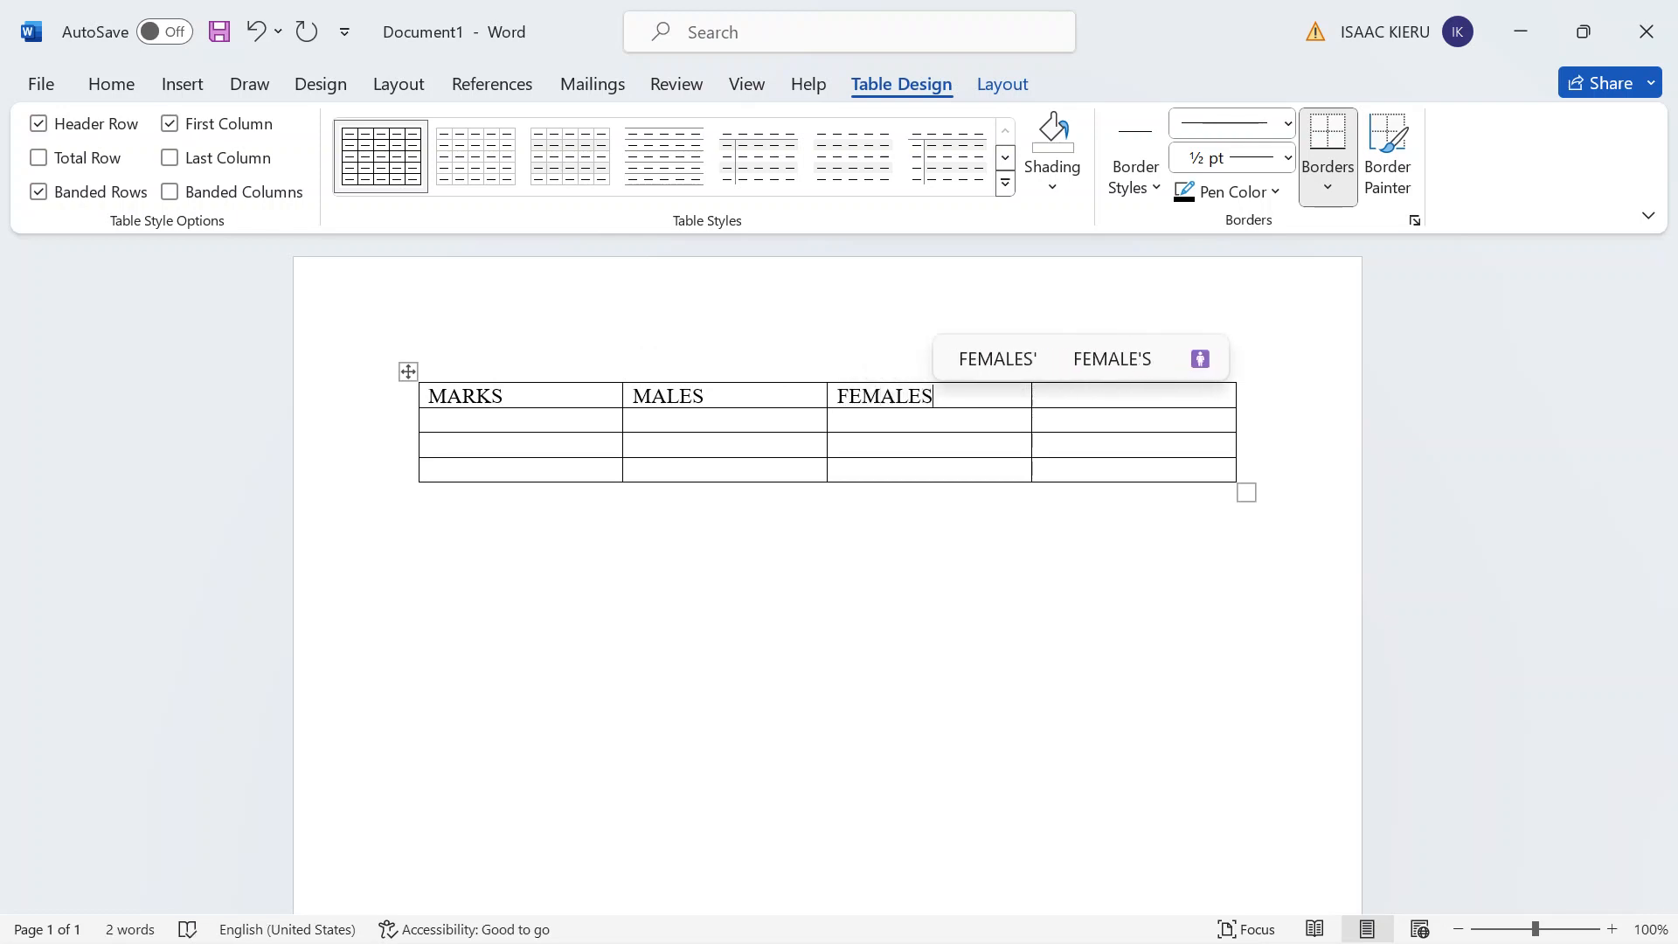
pyautogui.click(1052, 396)
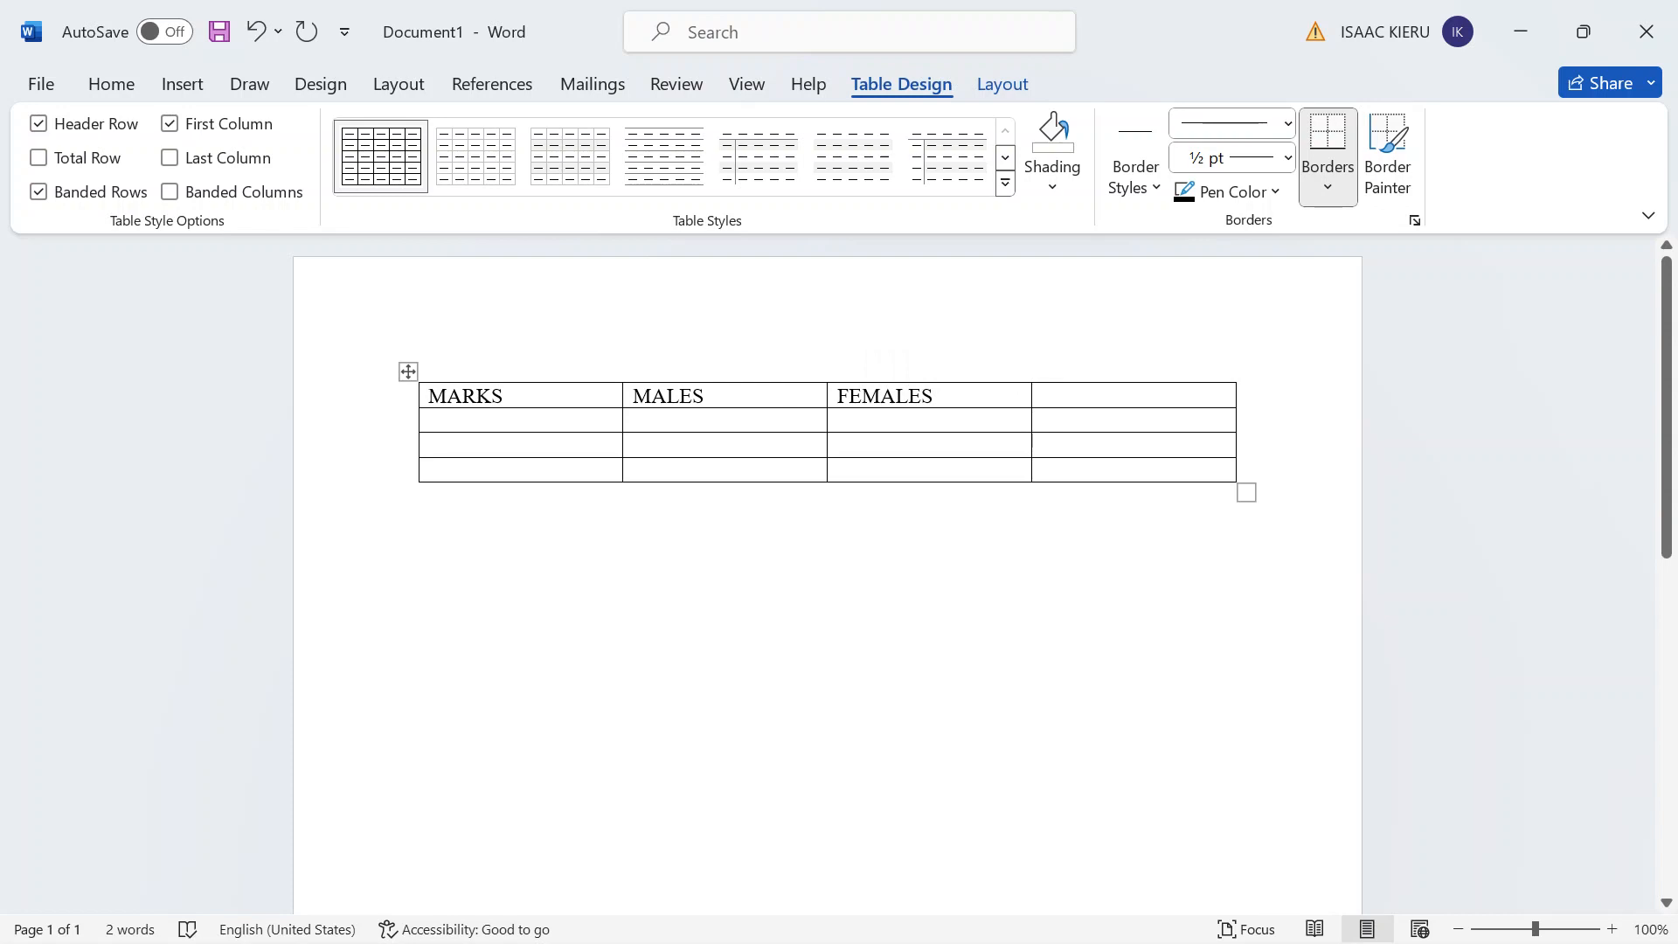
pyautogui.write('TOT')
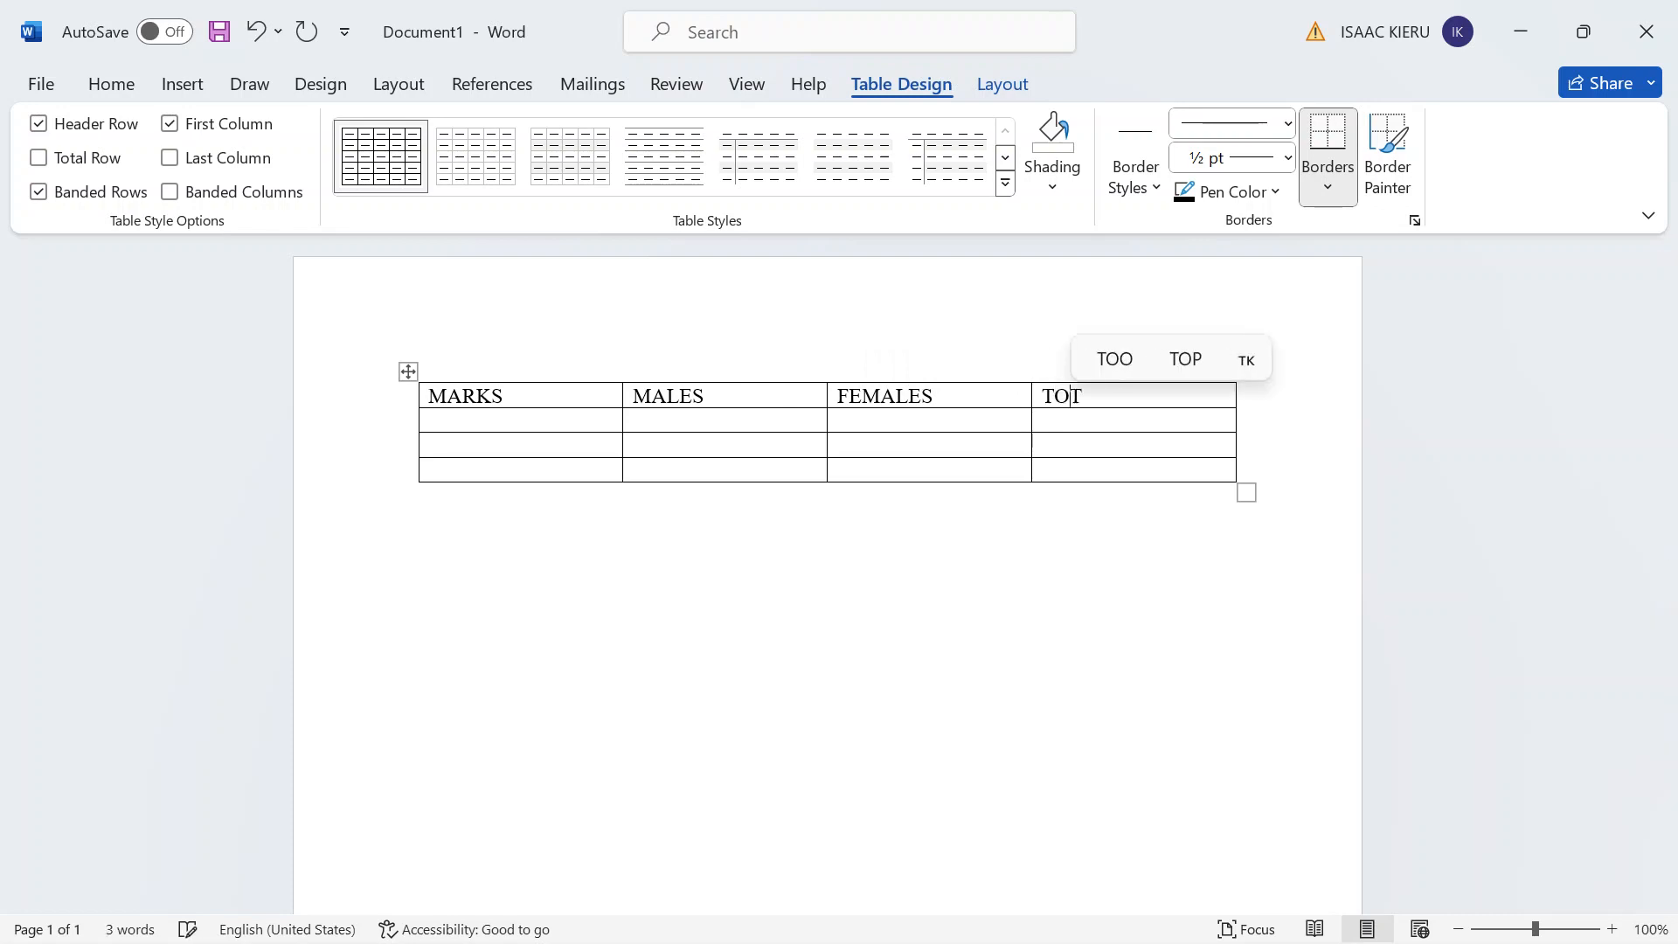
pyautogui.write('AL')
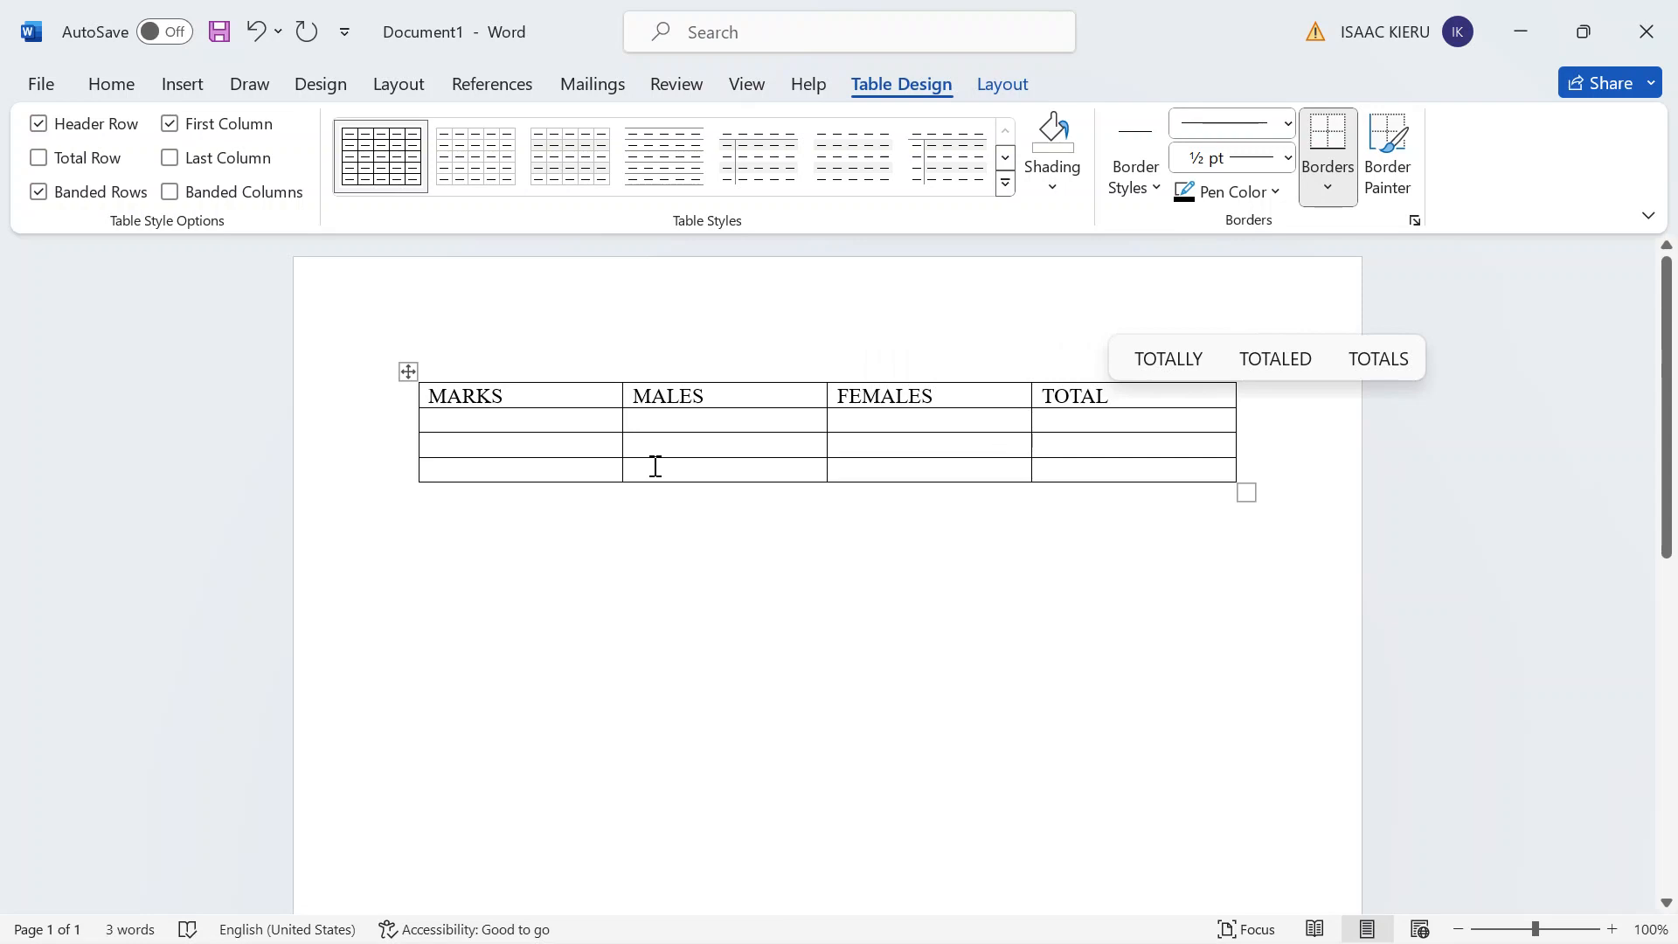
# Fill the second row with the marks range 30-40, 8 males, 6 females and a total of 14.
pyautogui.click(444, 421)
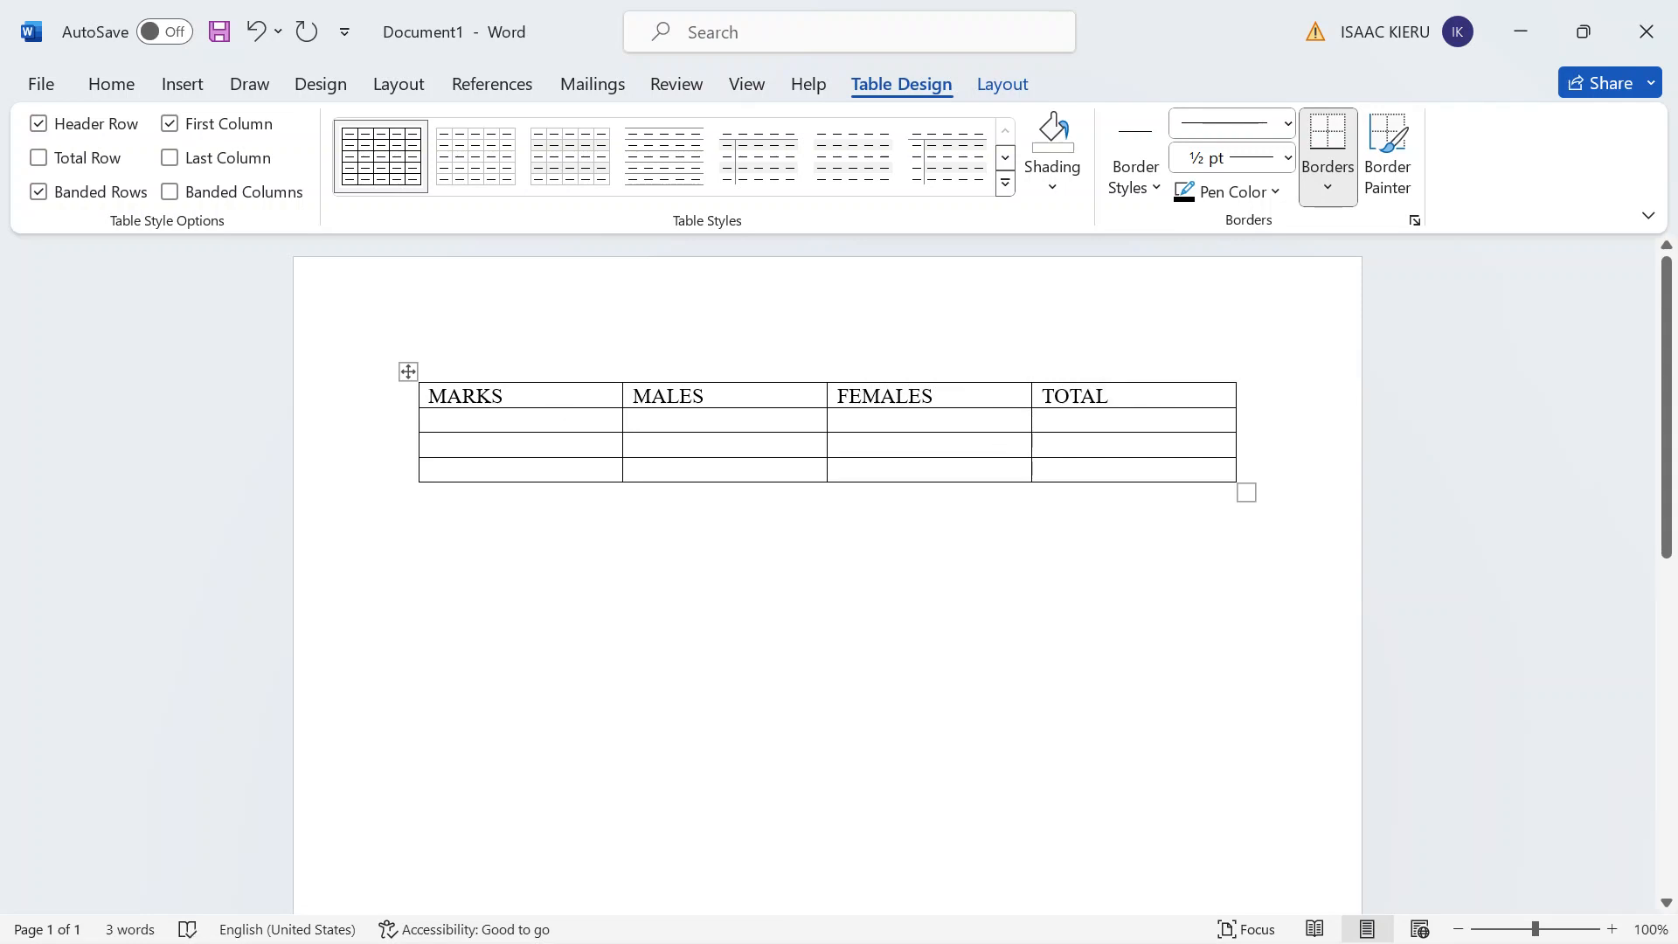
pyautogui.write('30')
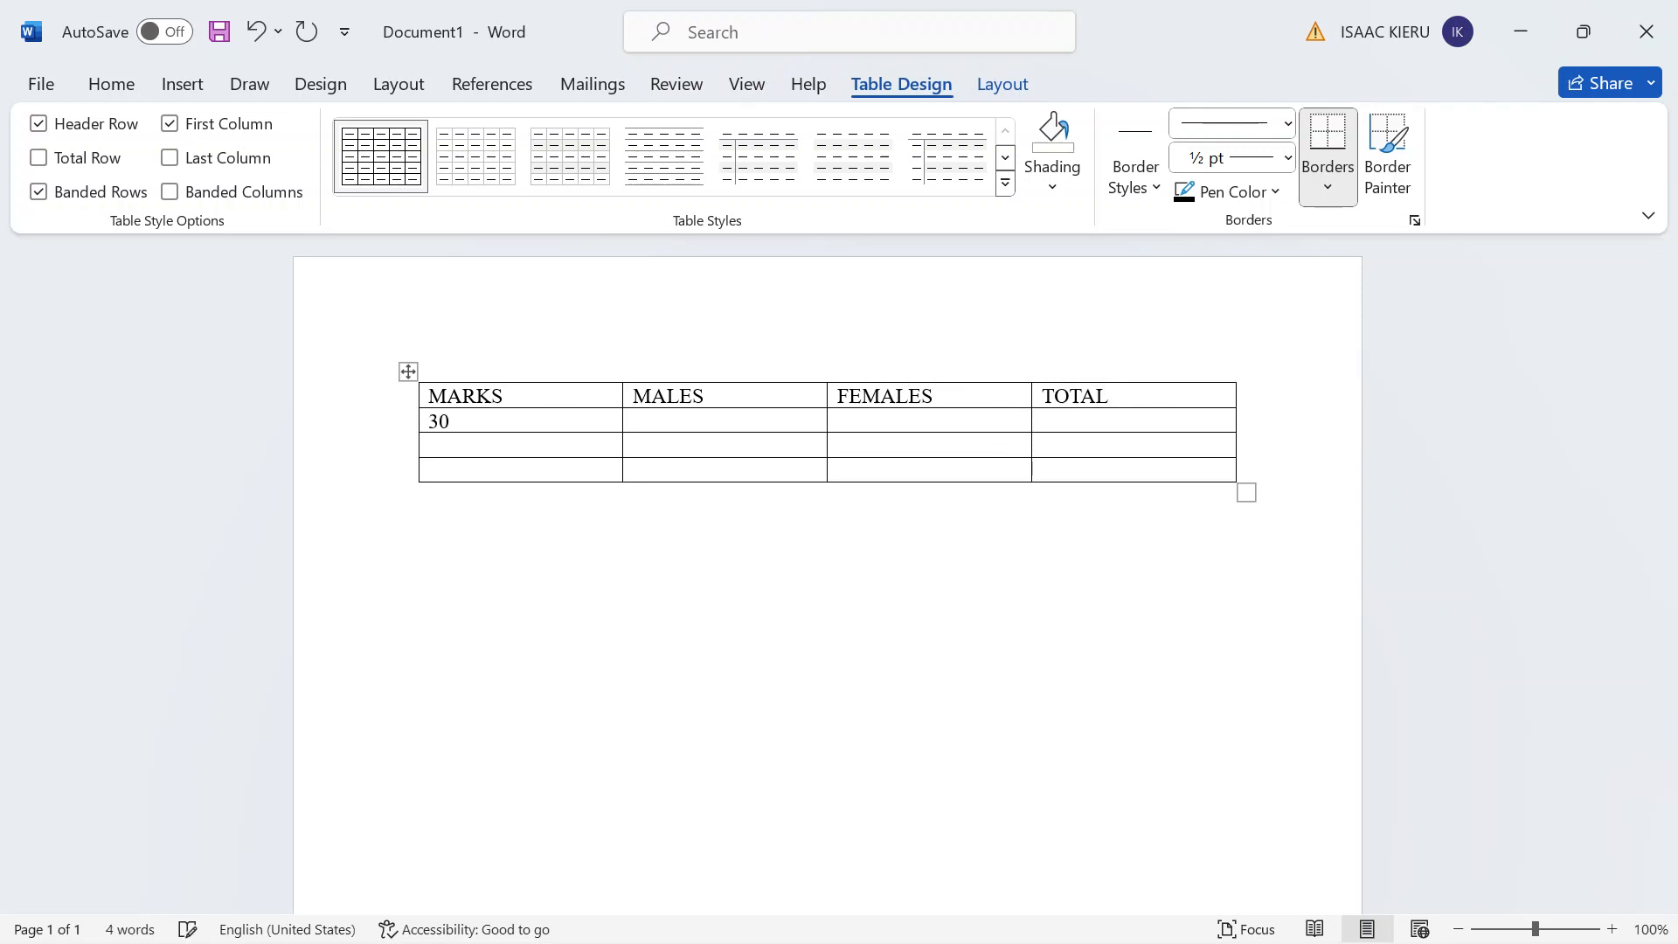
pyautogui.write('-40')
pyautogui.click(789, 423)
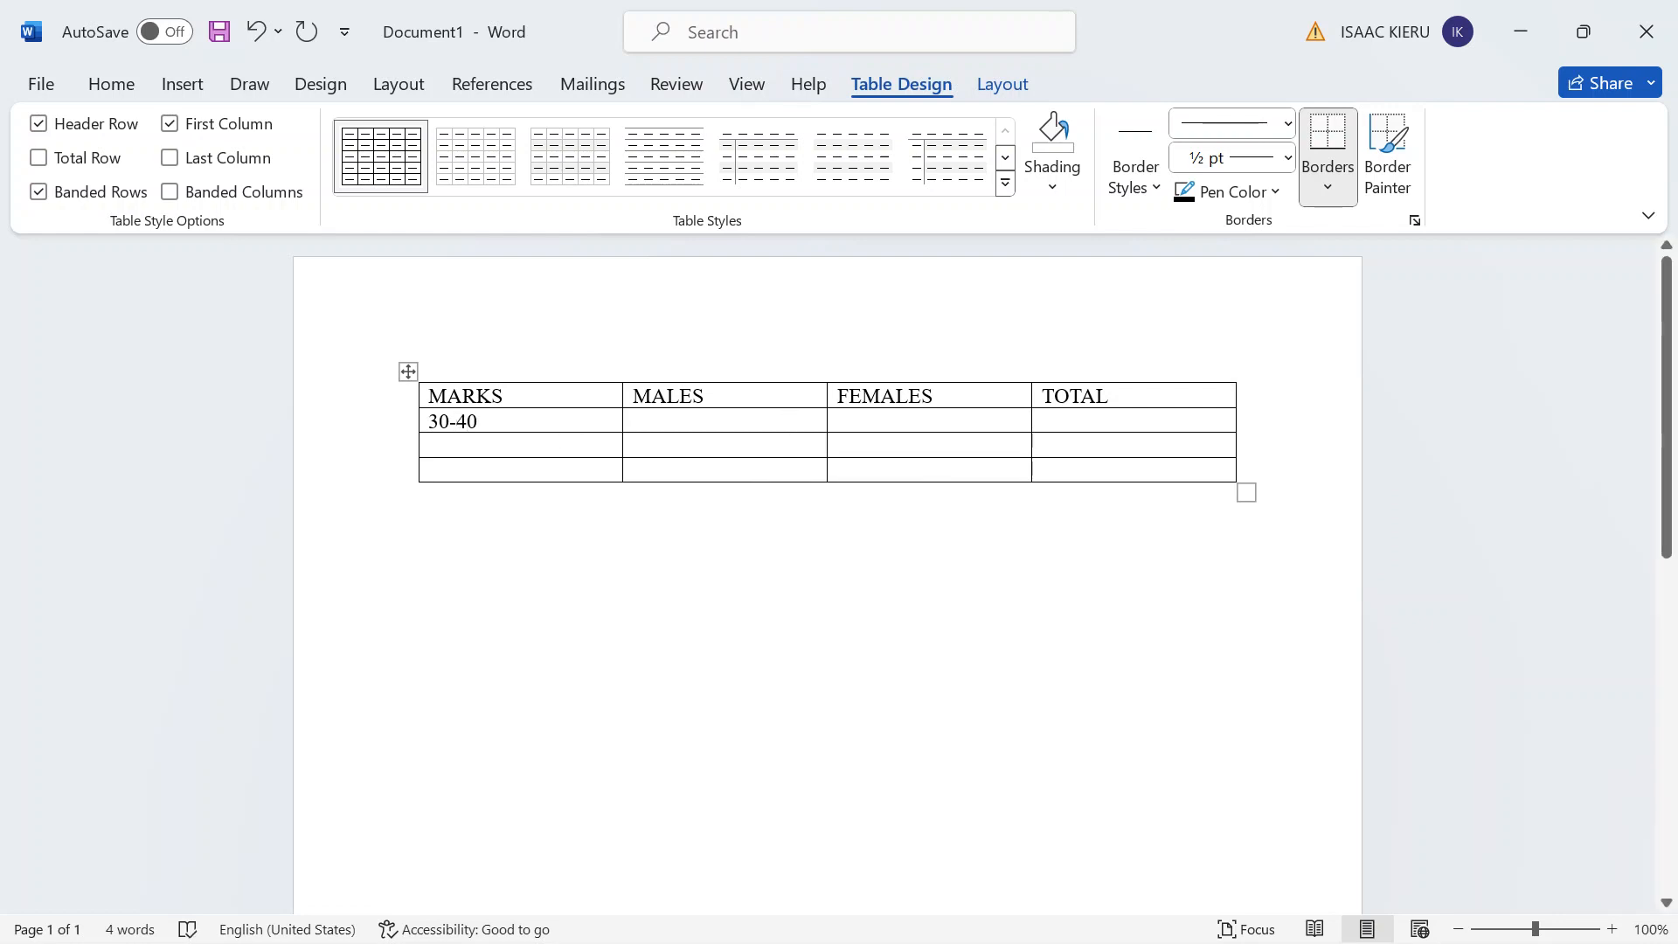
pyautogui.write('8')
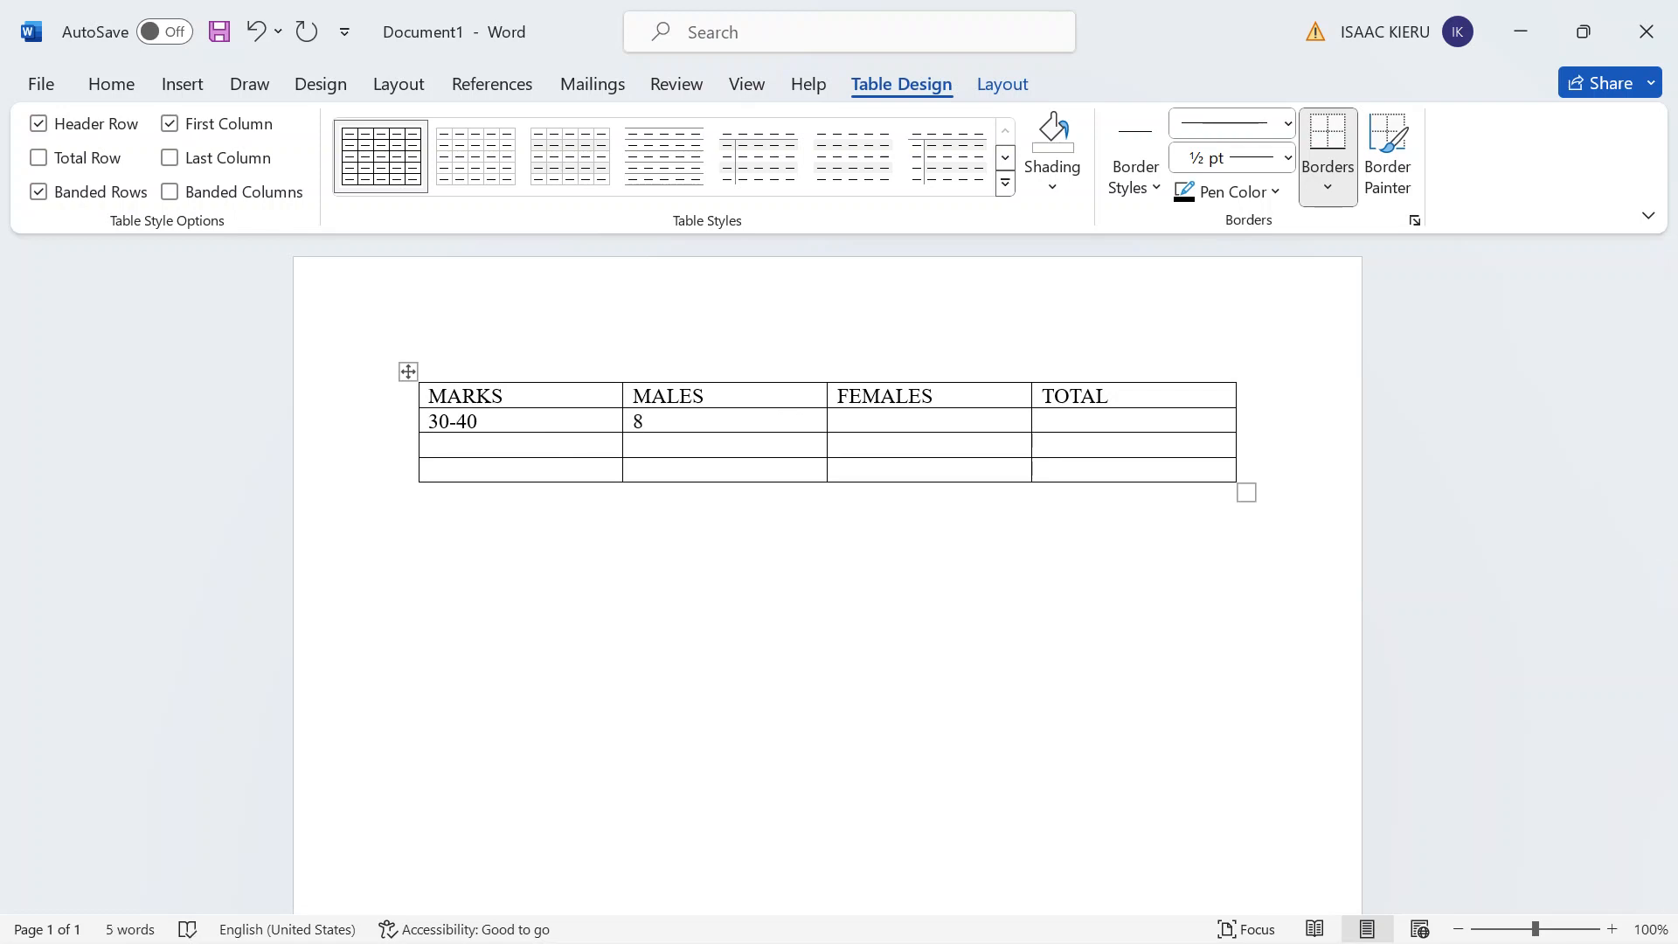
pyautogui.press('Tab')
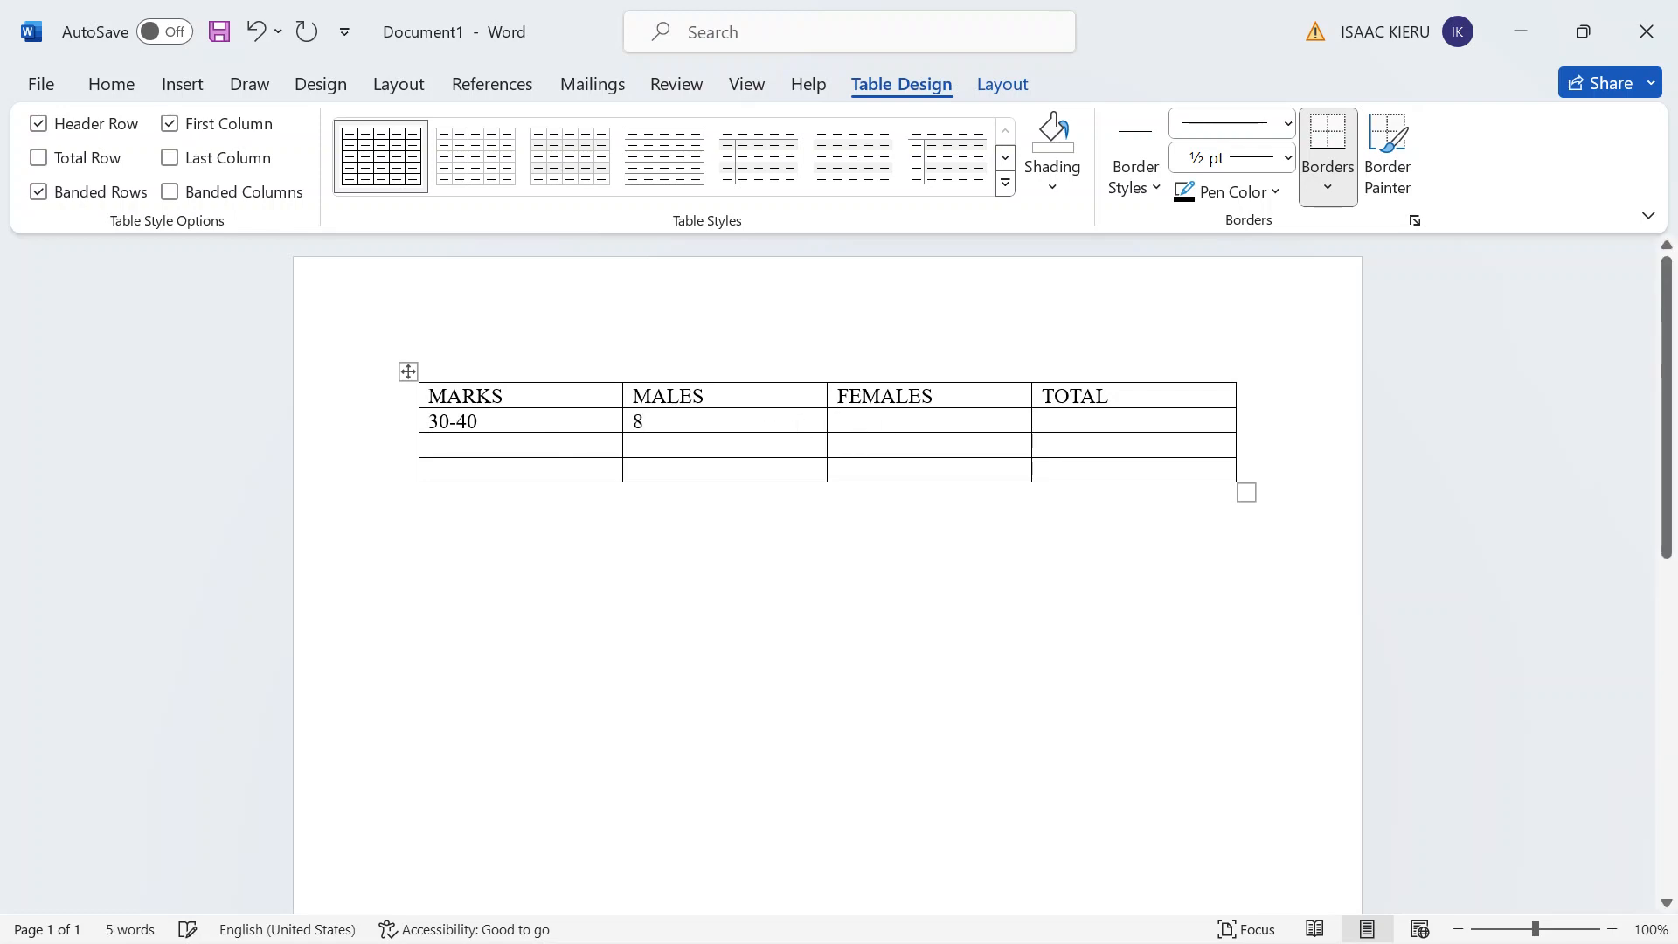
pyautogui.write('6')
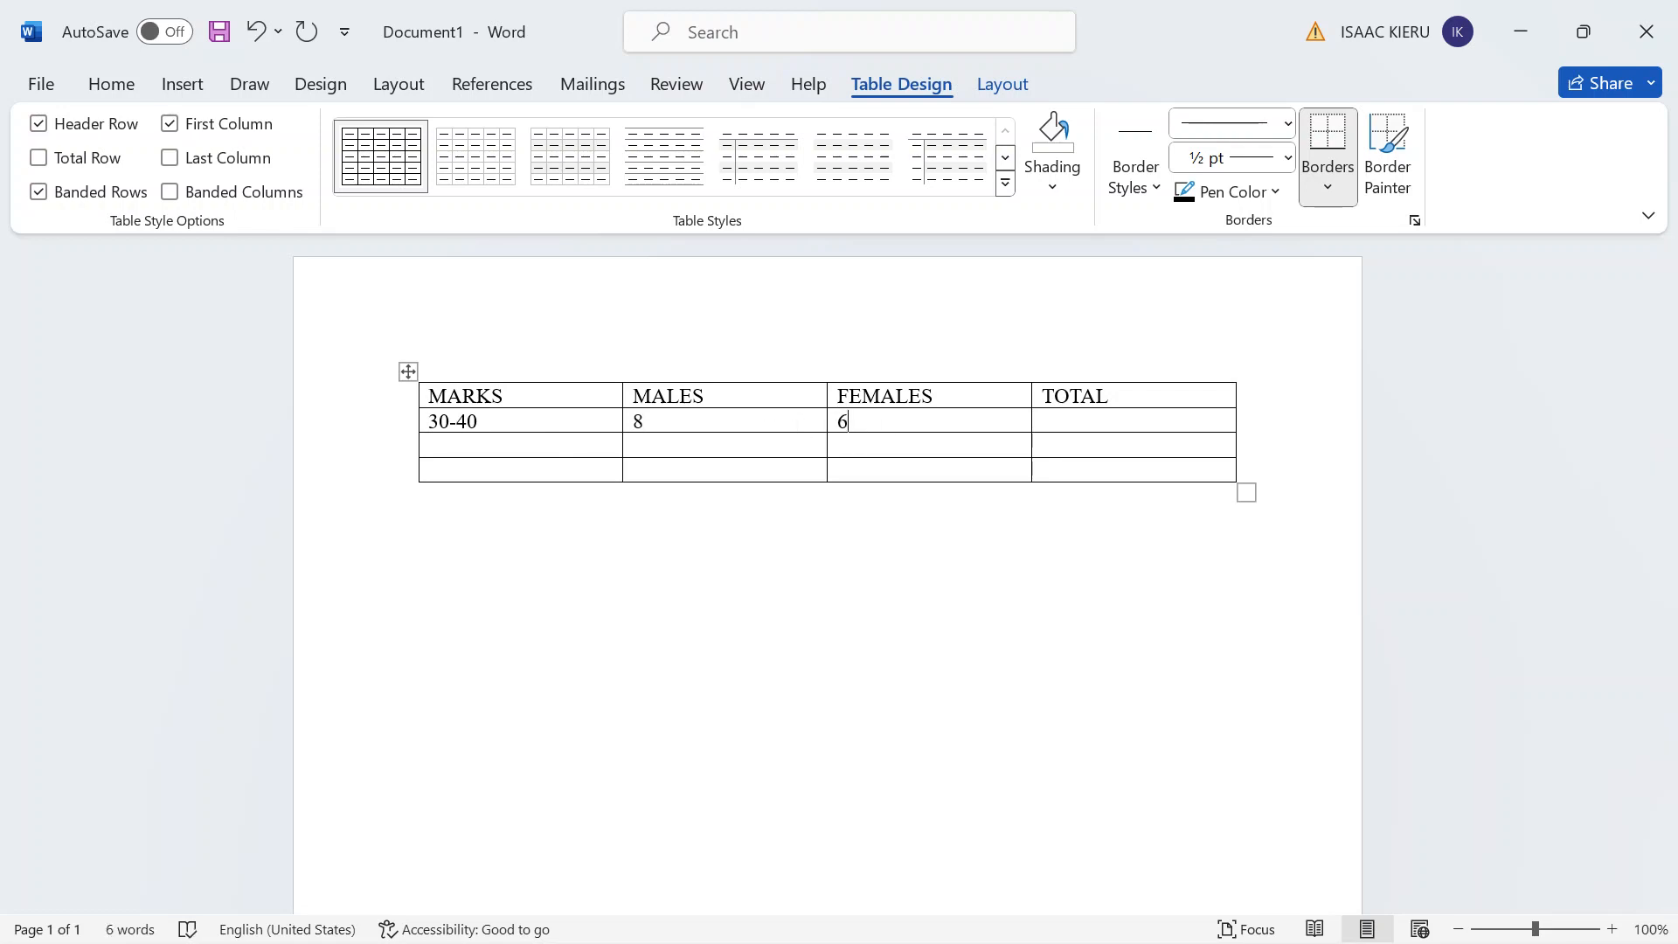
pyautogui.press('Tab')
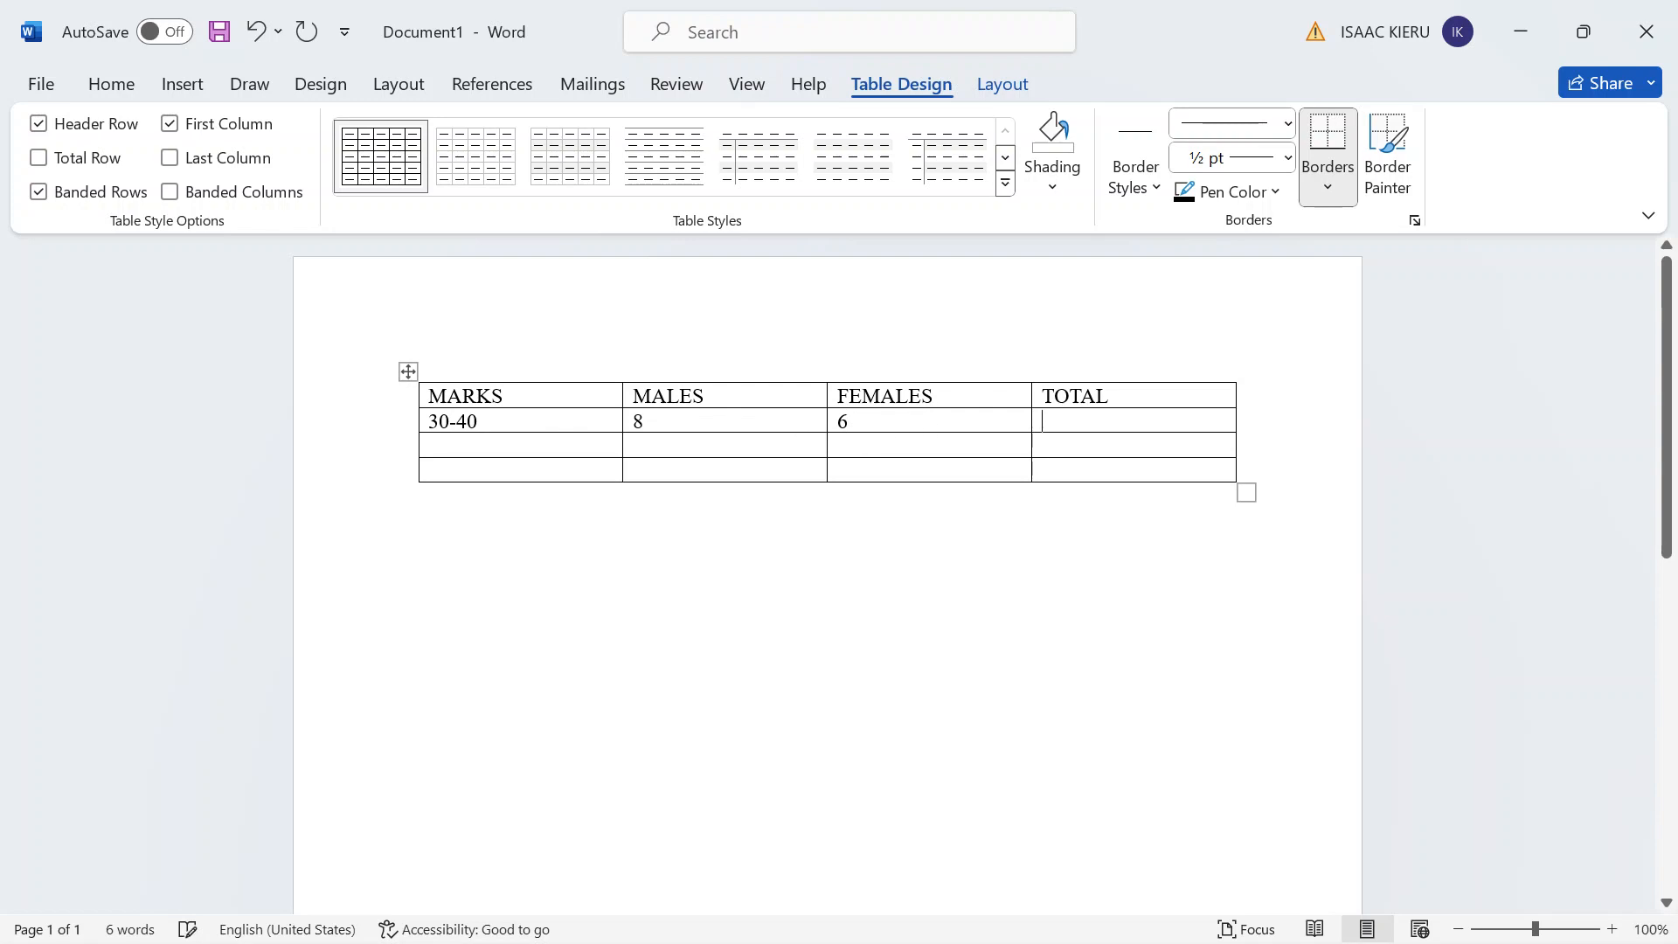
pyautogui.write('14')
# Enter the ranges 40-50 and 50-60 in the two remaining cells of the MARKS column.
pyautogui.click(570, 452)
pyautogui.write('40')
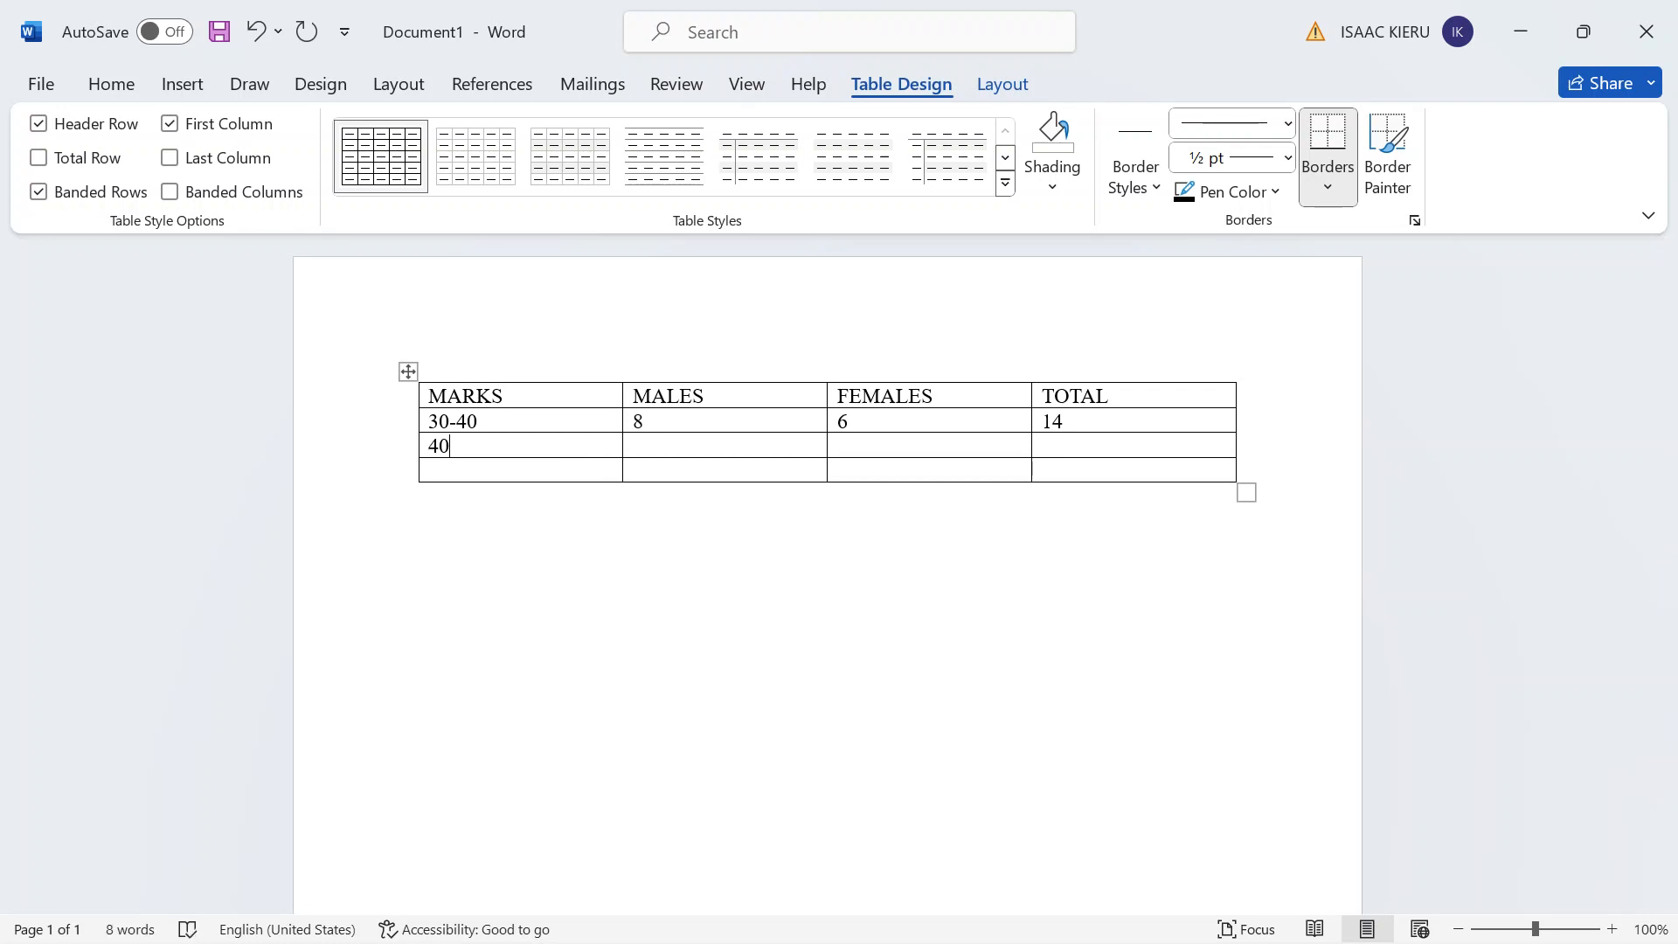
pyautogui.write('-50')
pyautogui.click(527, 474)
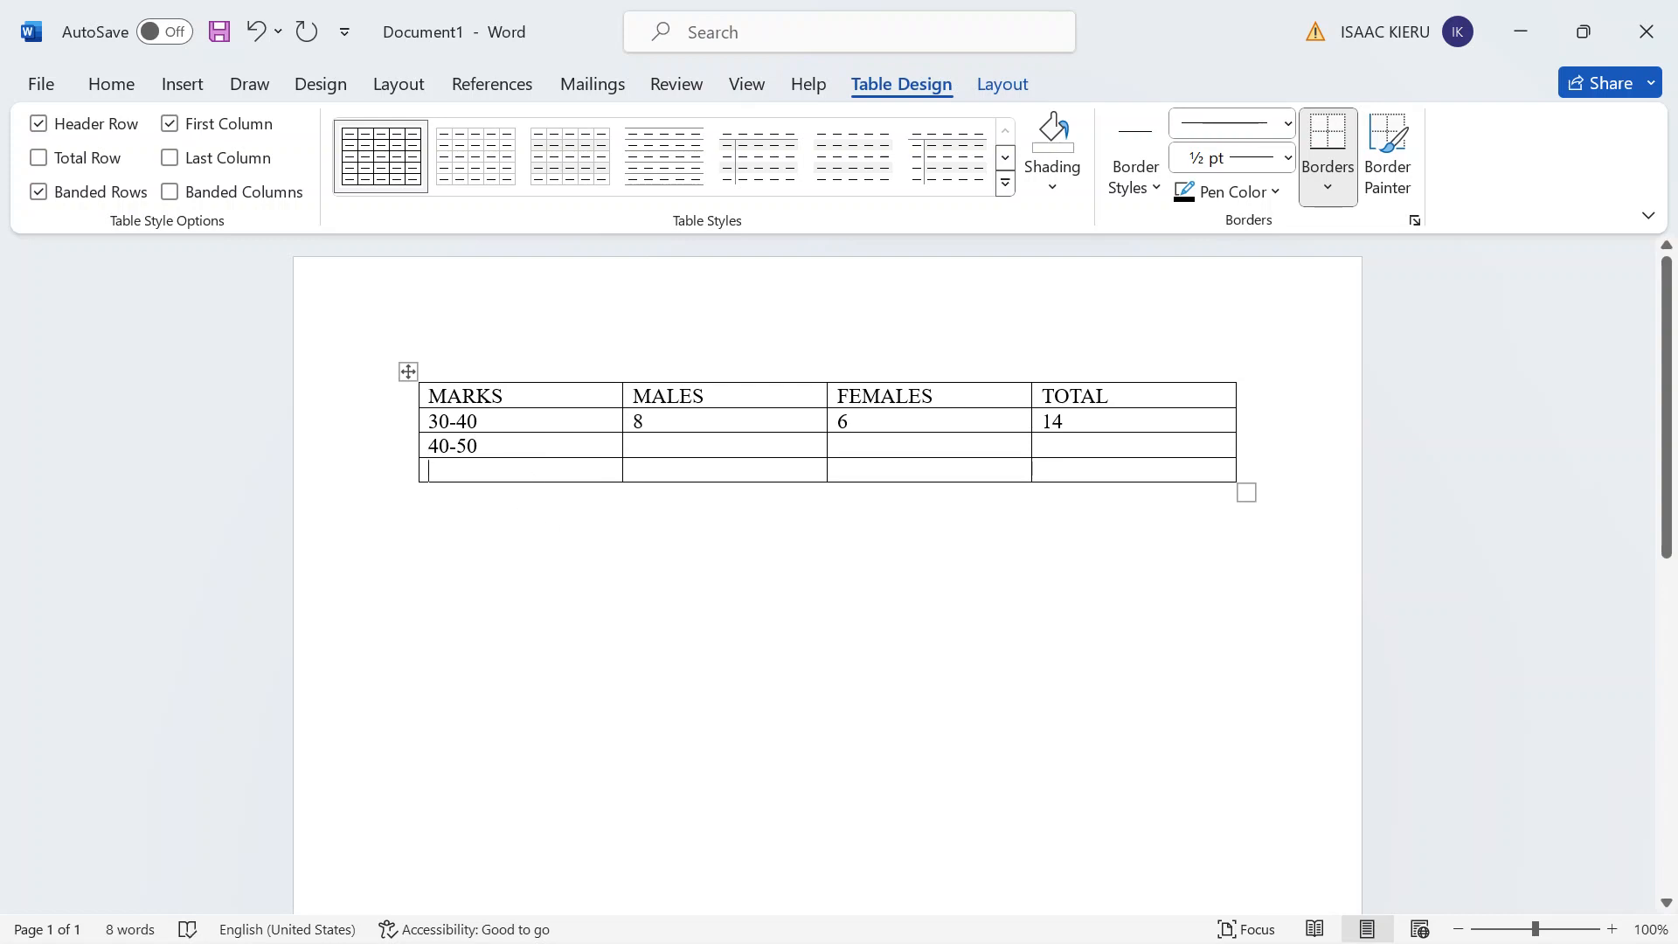
pyautogui.write('50')
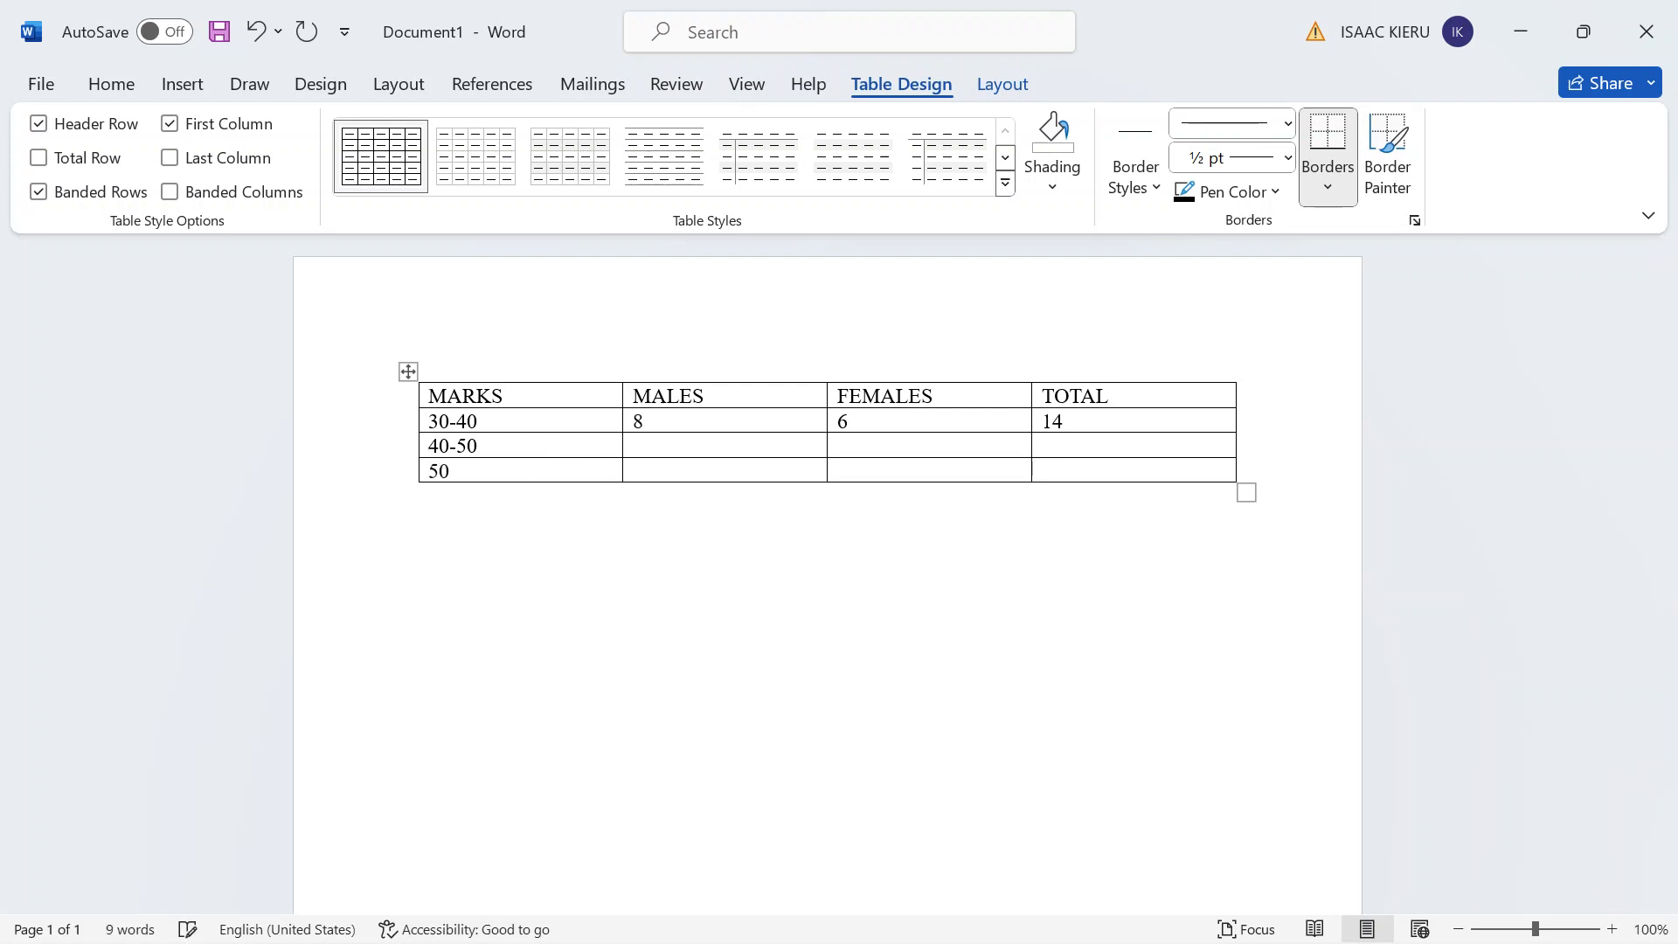
pyautogui.write('-60')
# Complete the 40-50 row with 16 males, 10 females and a total of 26.
pyautogui.press('Tab')
pyautogui.press('Up')
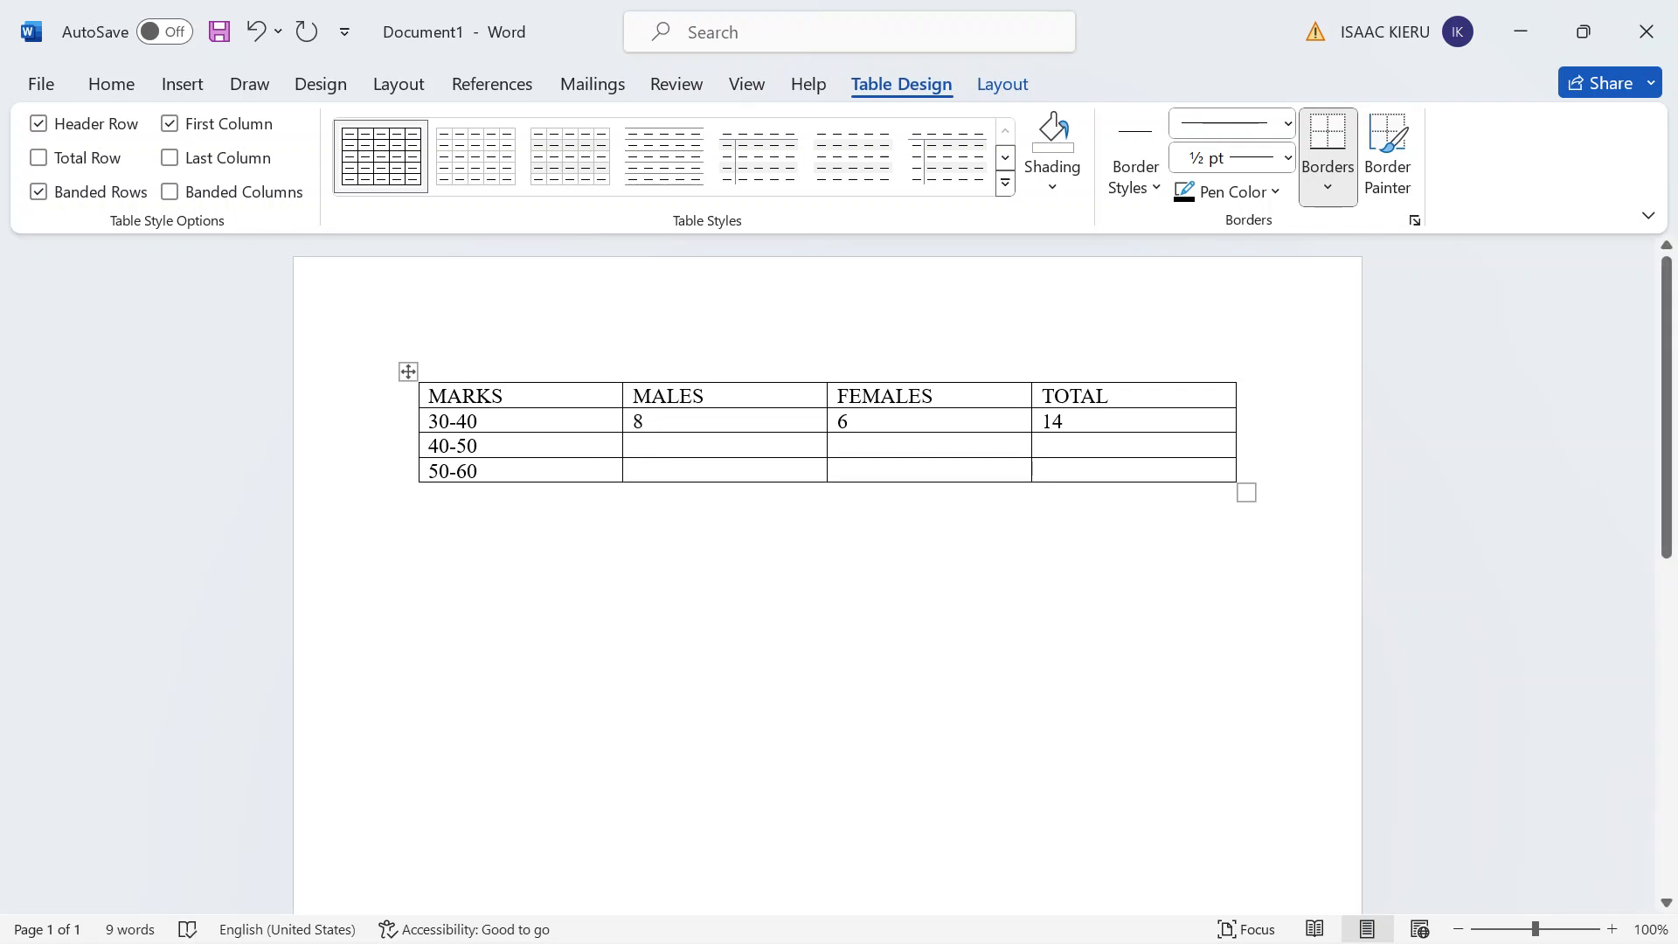
pyautogui.write('16')
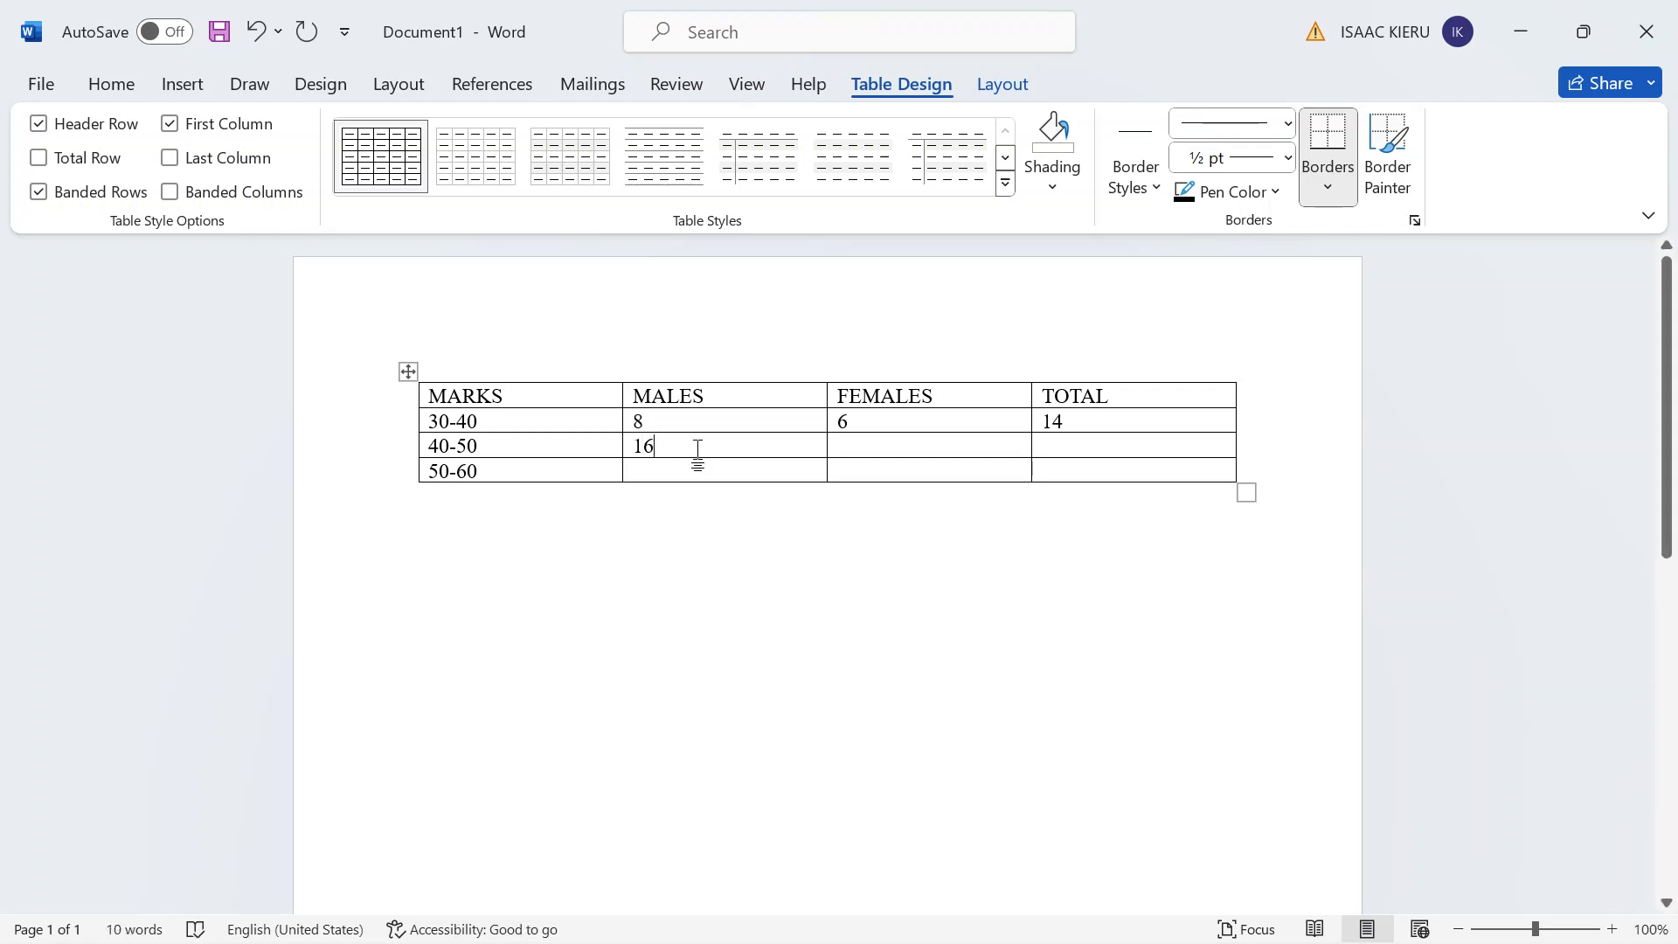
pyautogui.press('Tab')
pyautogui.write('19')
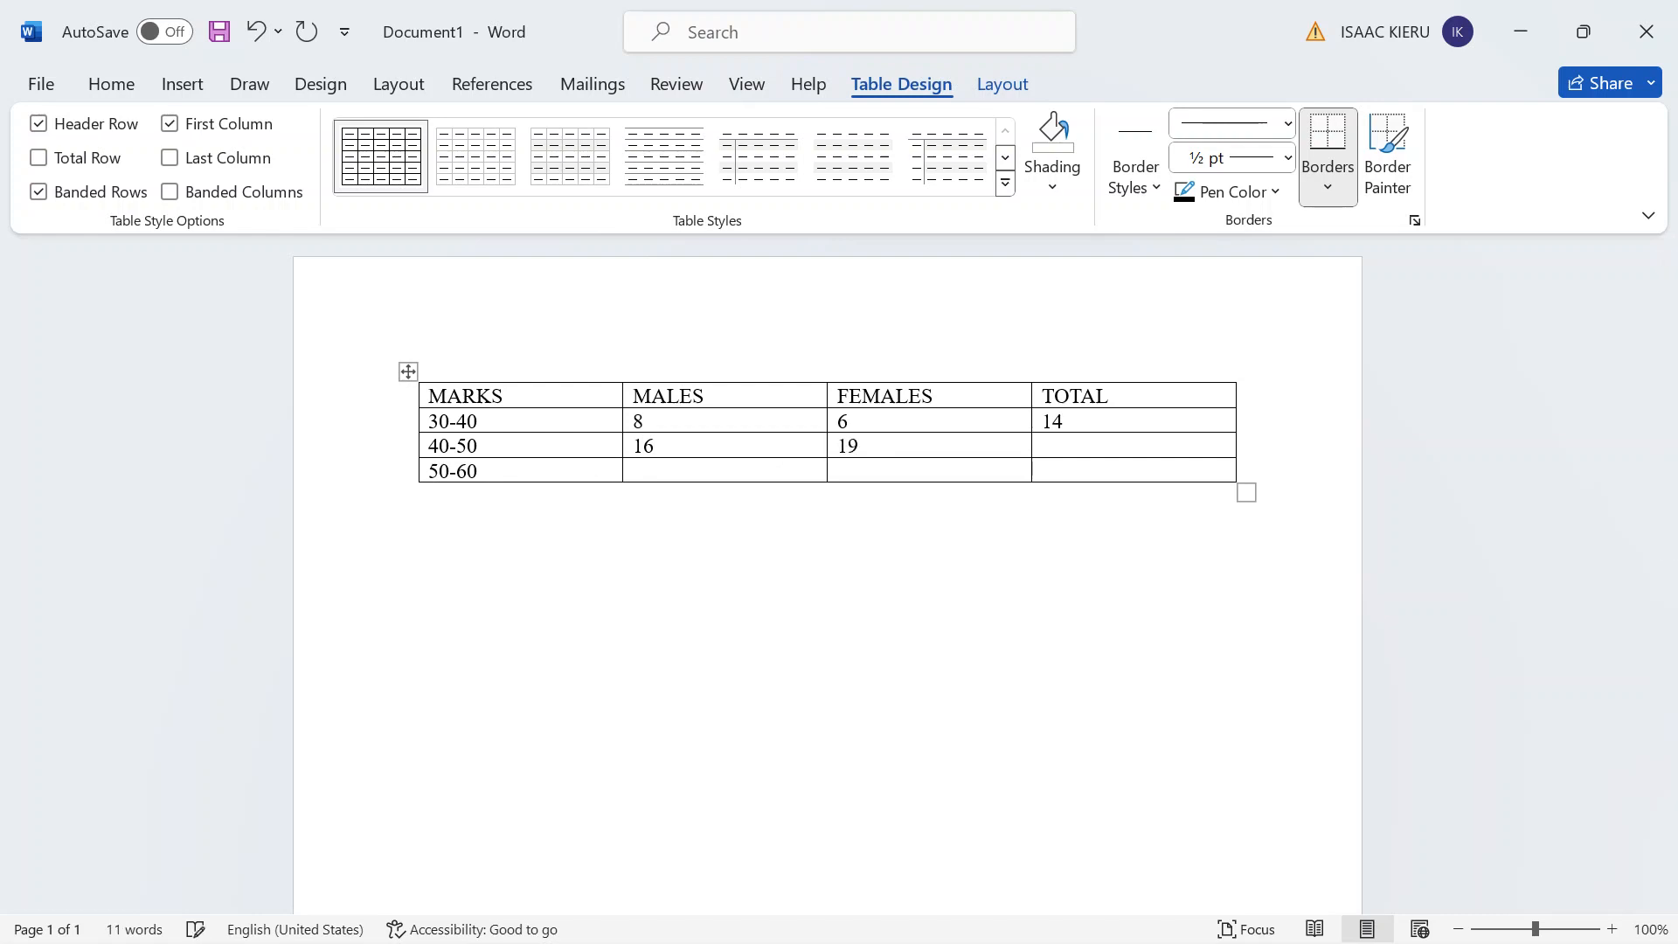
pyautogui.press('BackSpace')
pyautogui.write('0')
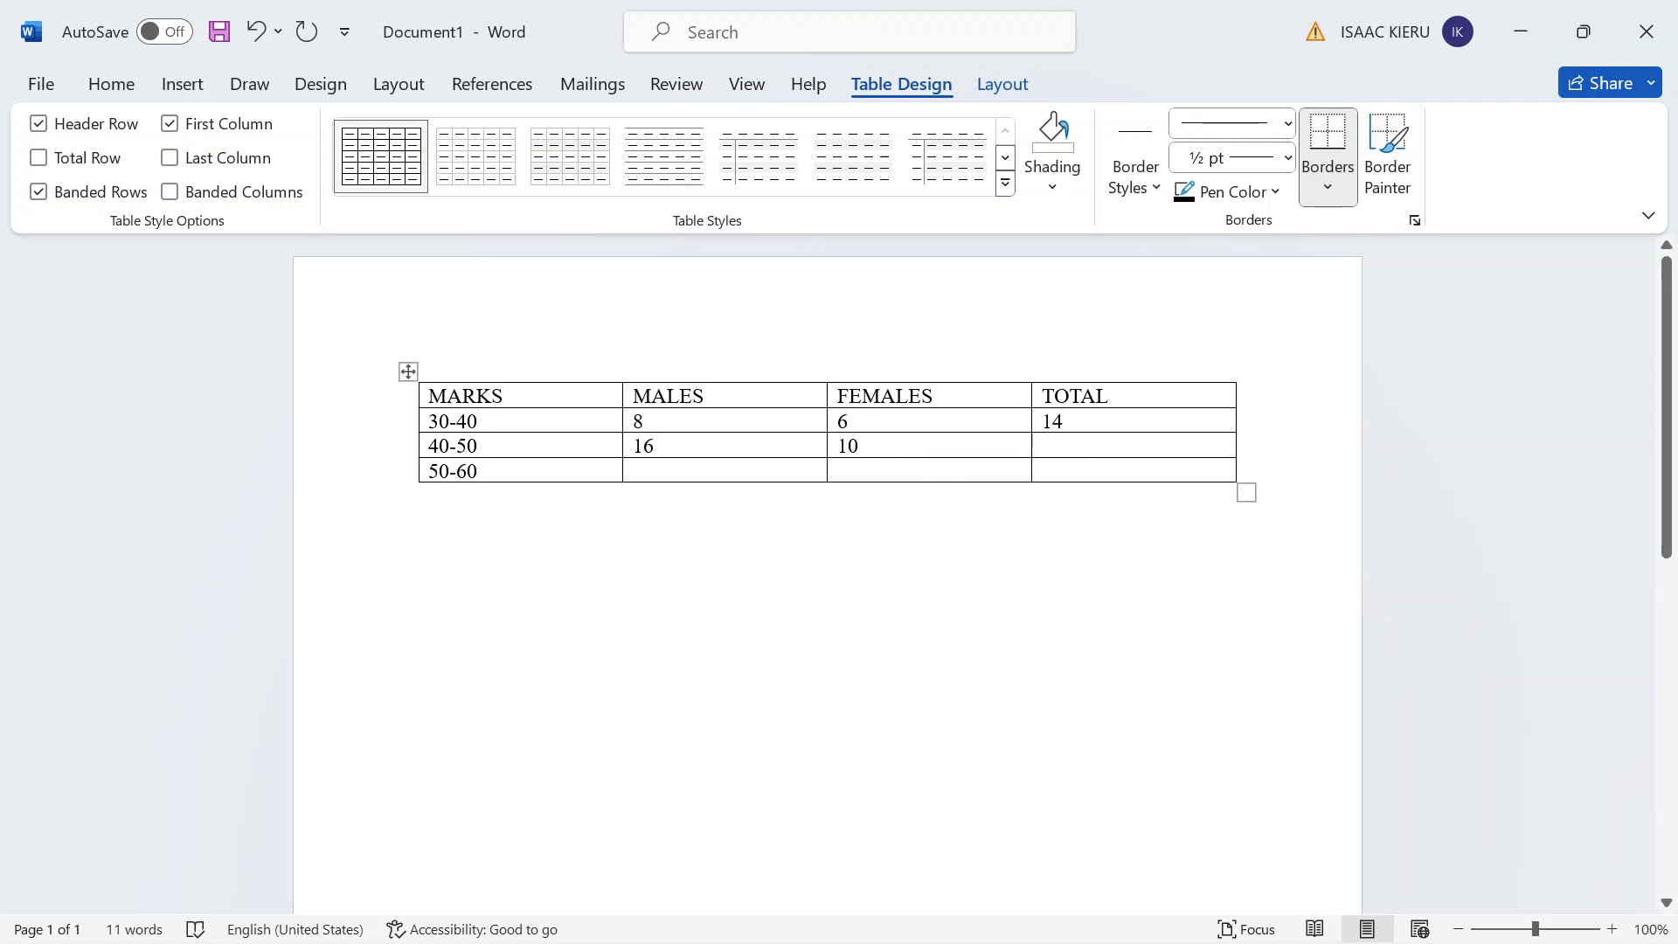
pyautogui.write('26')
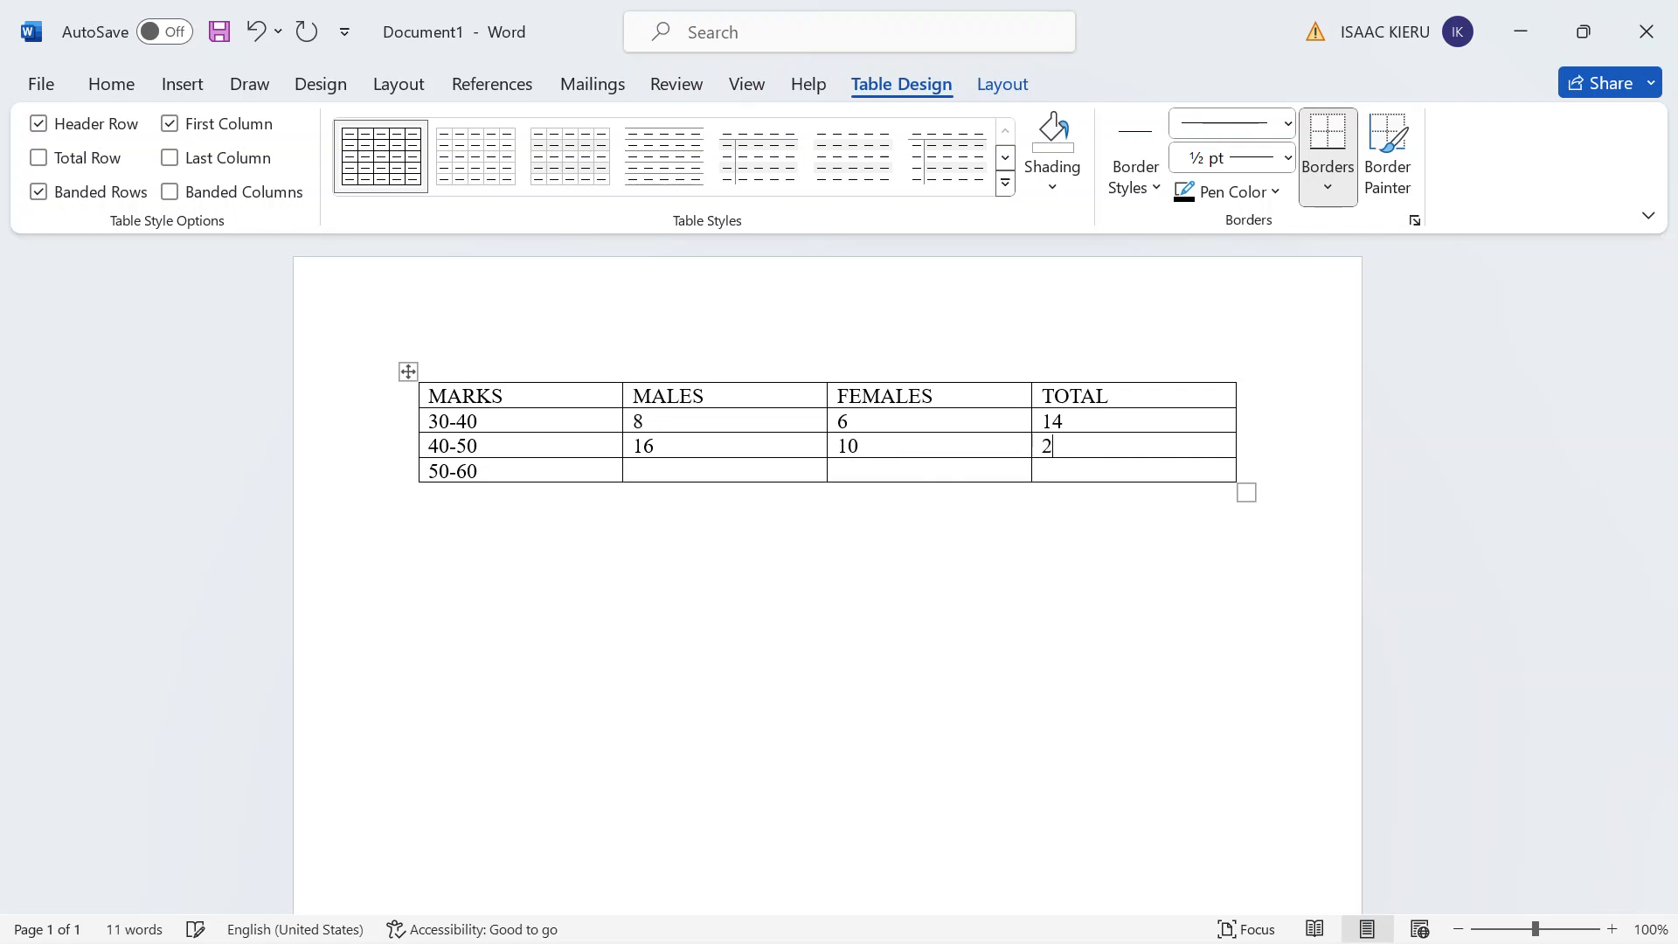
# Complete the 50-60 row with 14 males, 16 females and a total of 30.
pyautogui.click(786, 476)
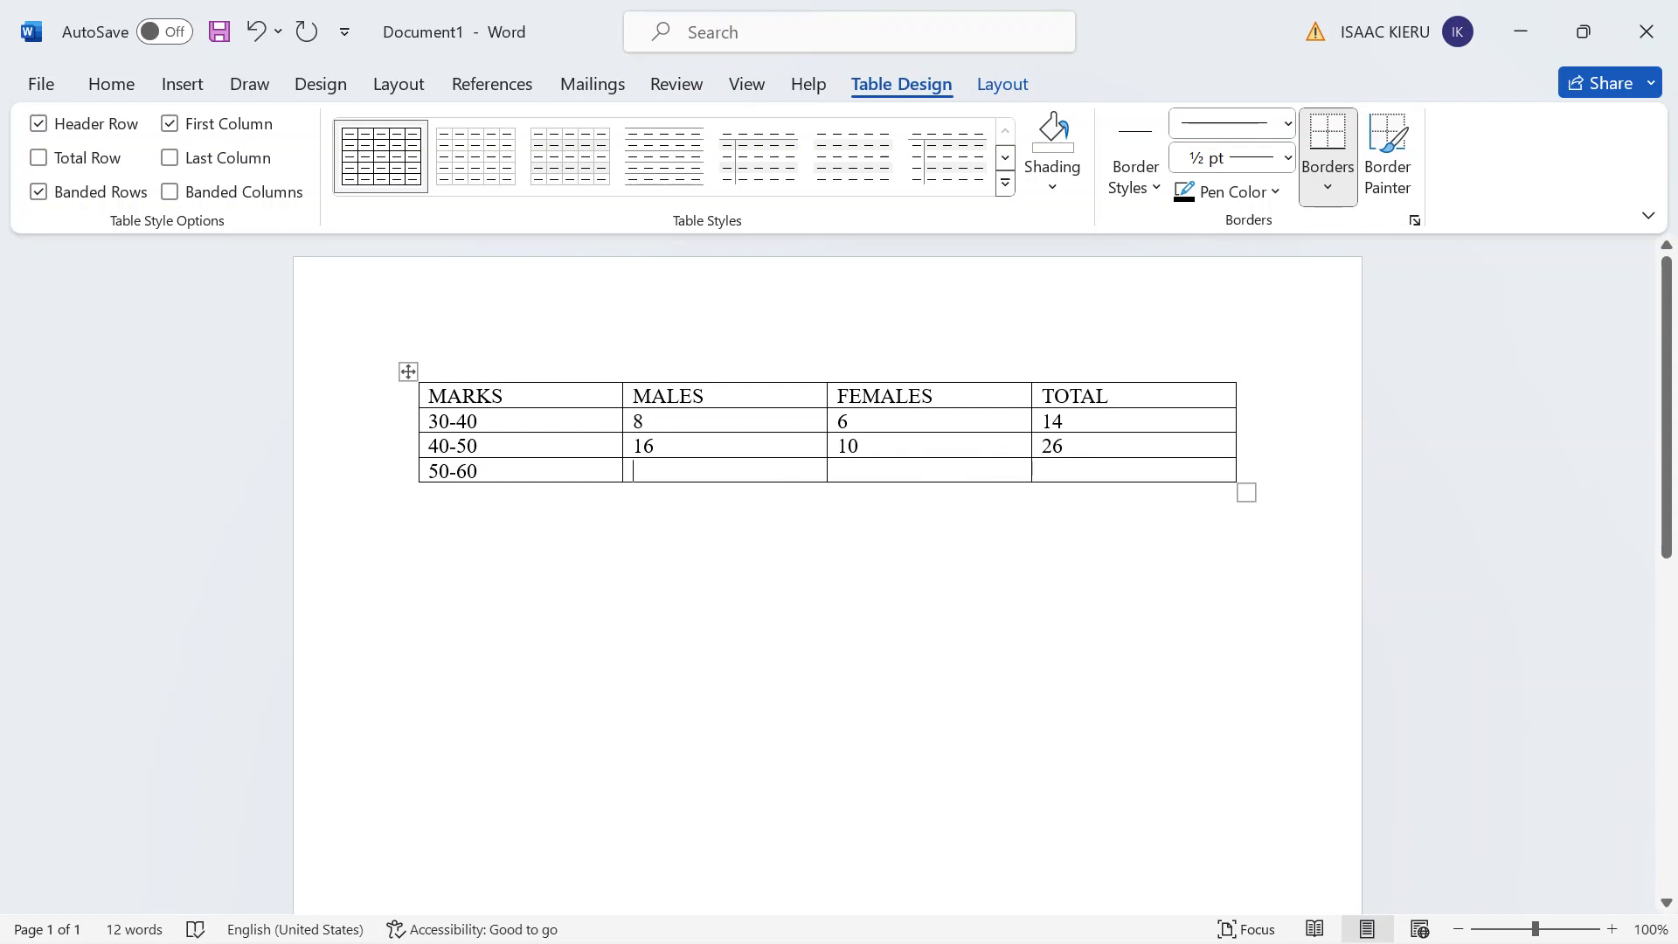
pyautogui.write('14')
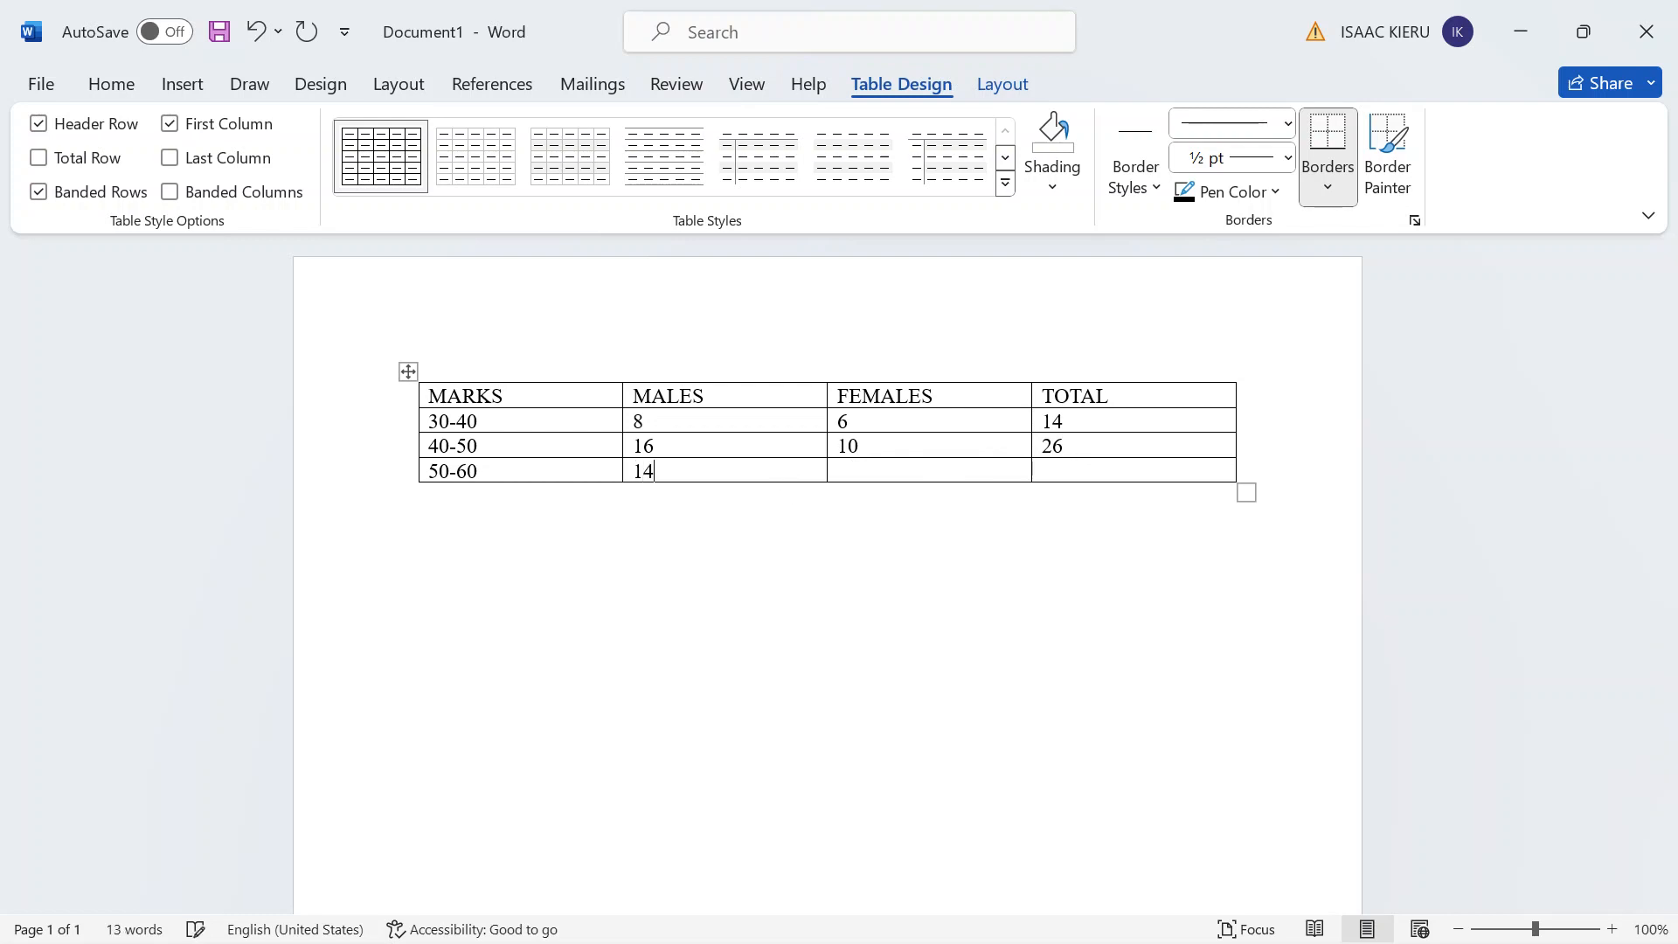
pyautogui.click(882, 473)
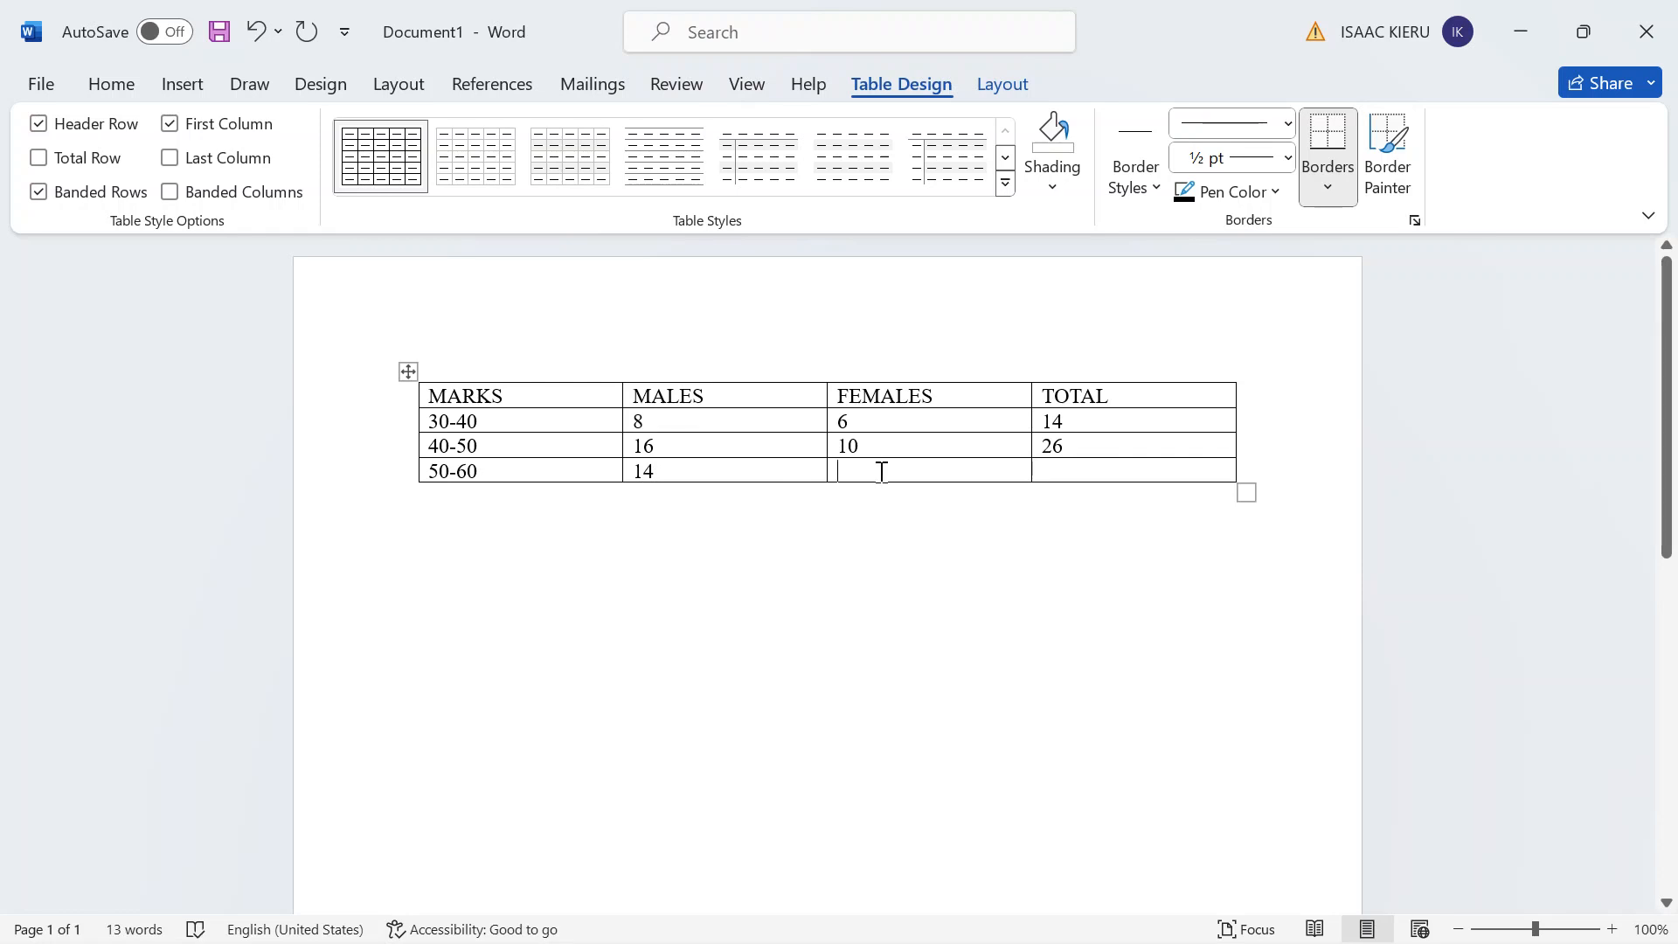
pyautogui.write('16')
pyautogui.click(1077, 467)
pyautogui.write('30')
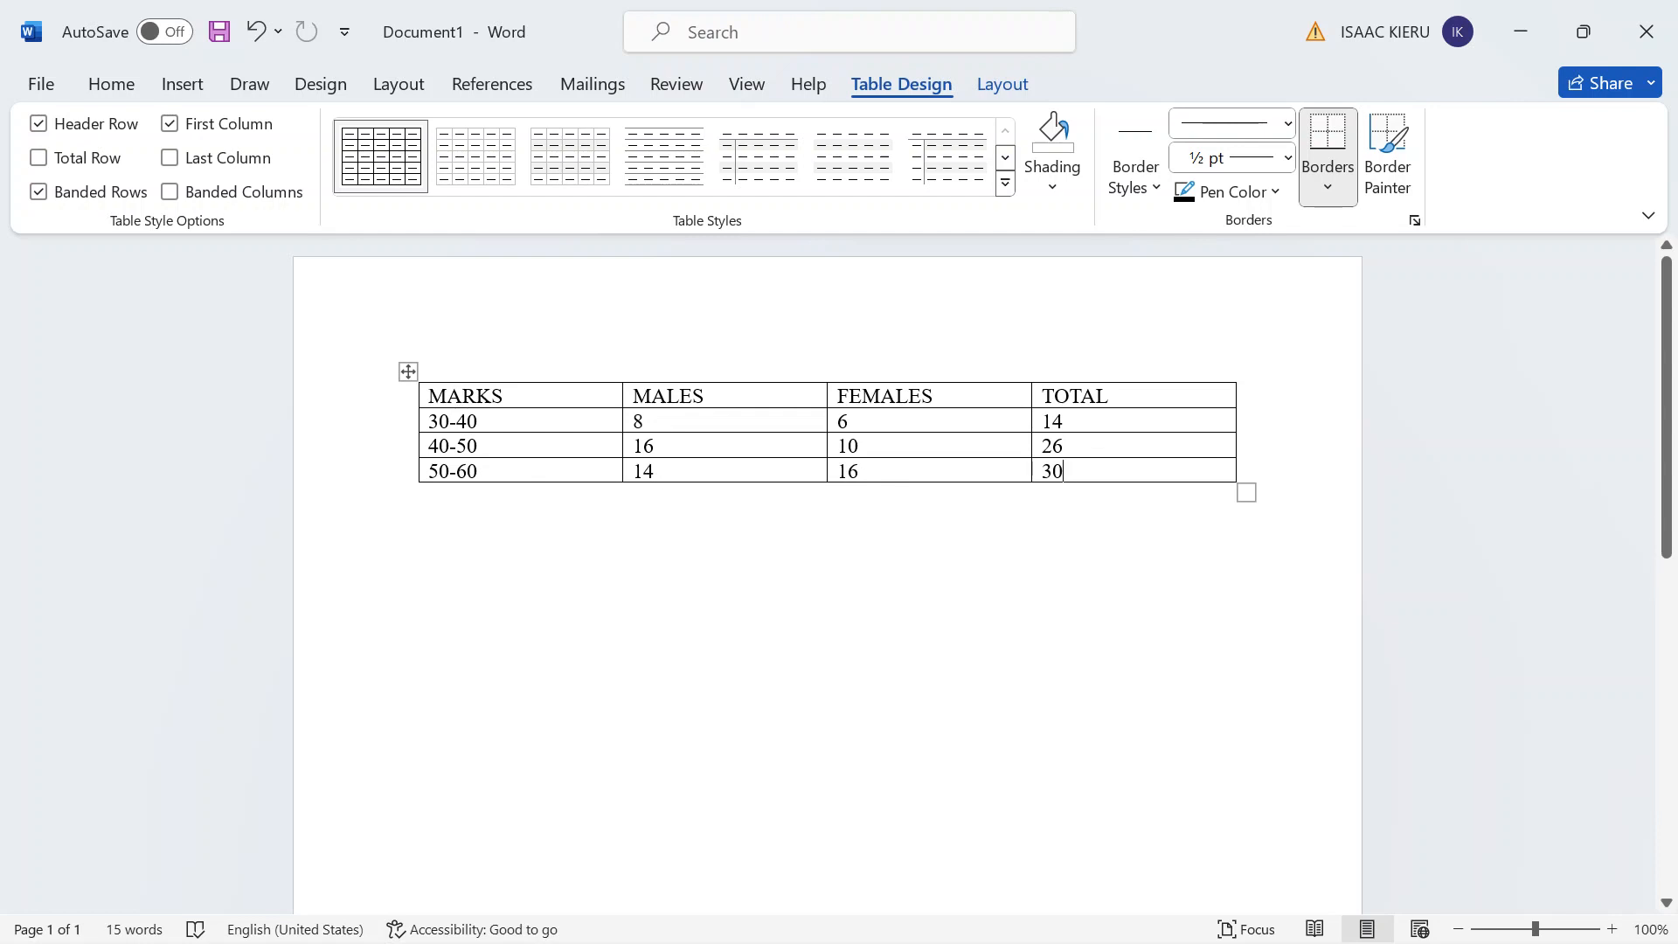
# Delete the entire marks table from the document.
pyautogui.moveTo(490, 393); pyautogui.dragTo(1048, 468)
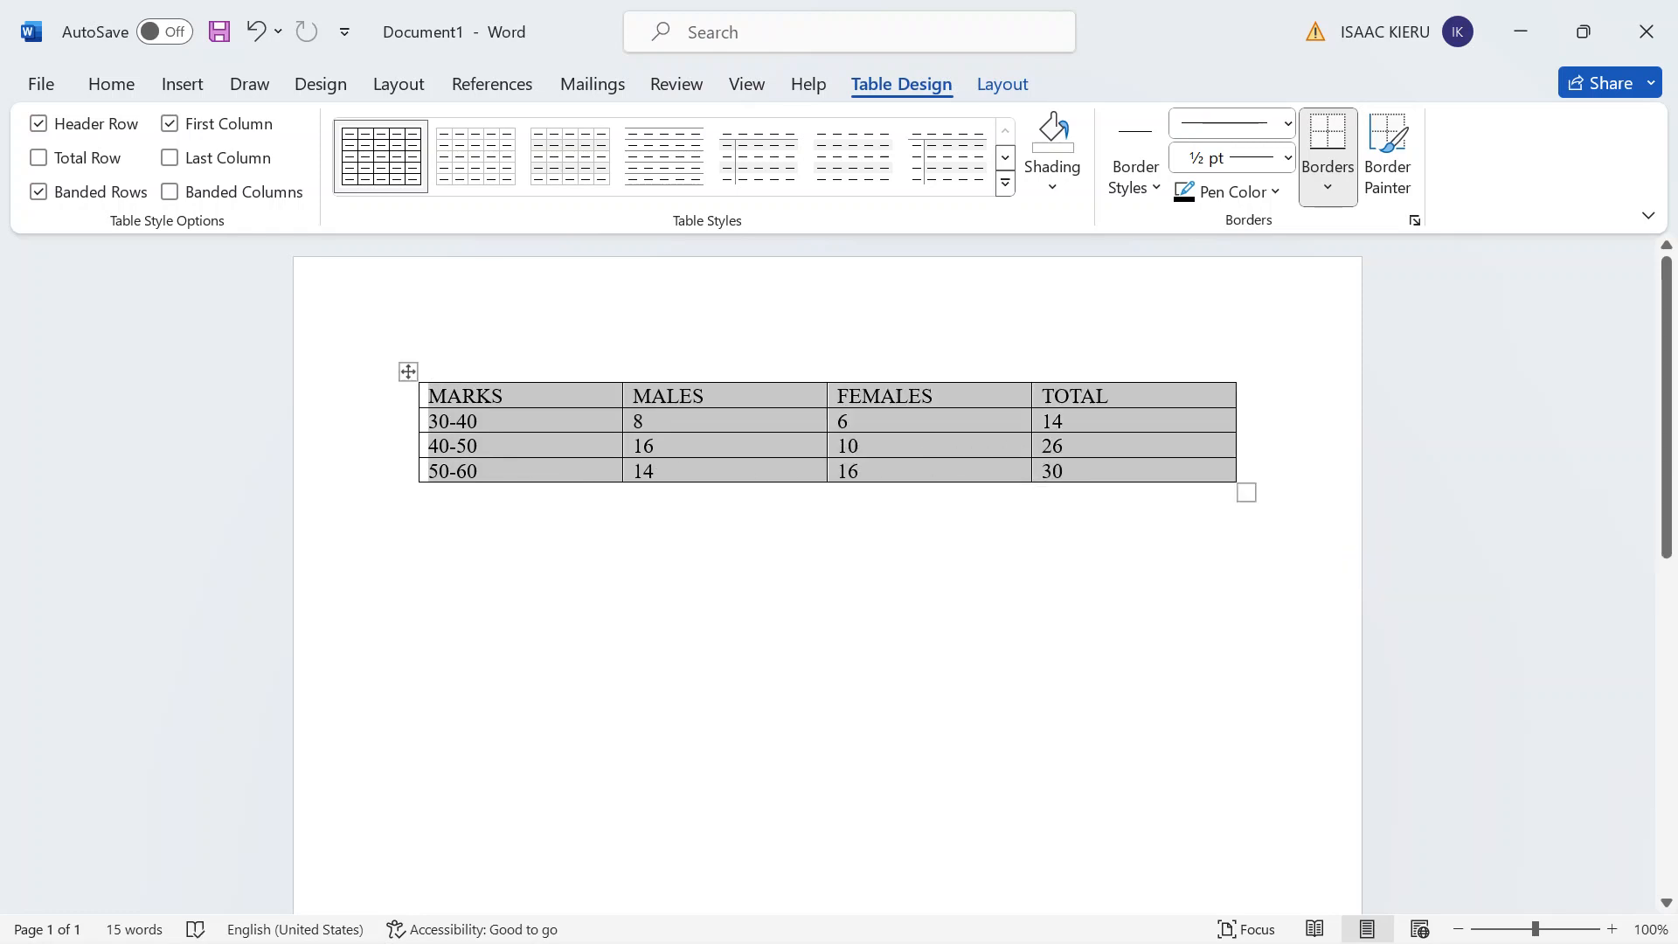
pyautogui.rightClick(794, 475)
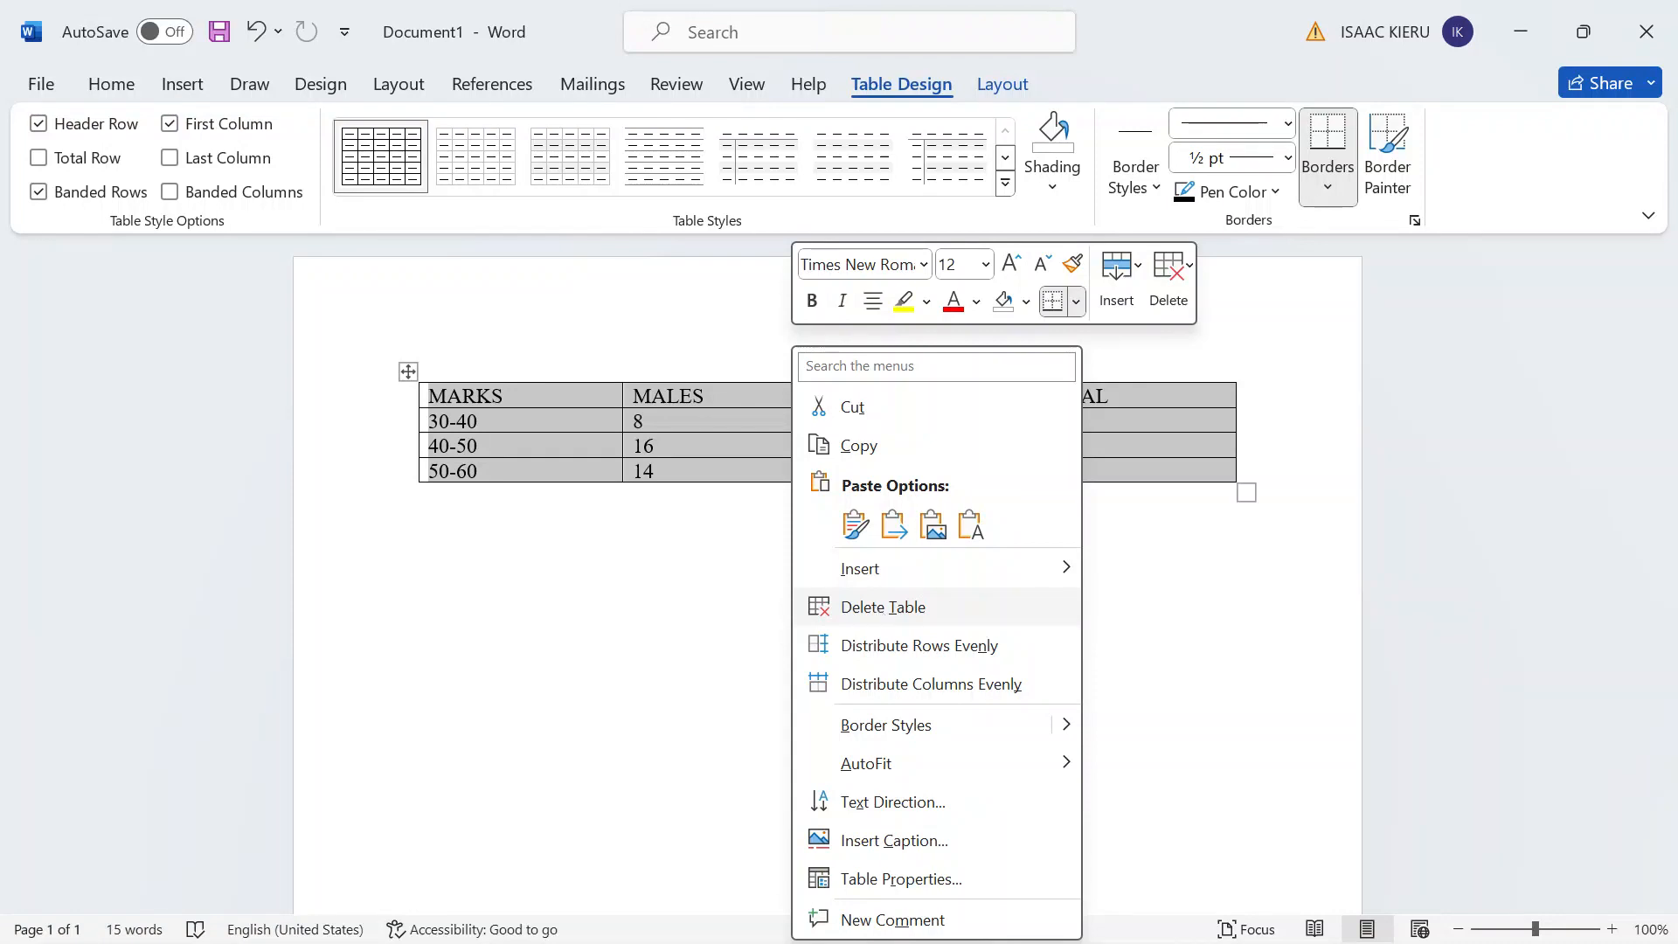
pyautogui.click(874, 607)
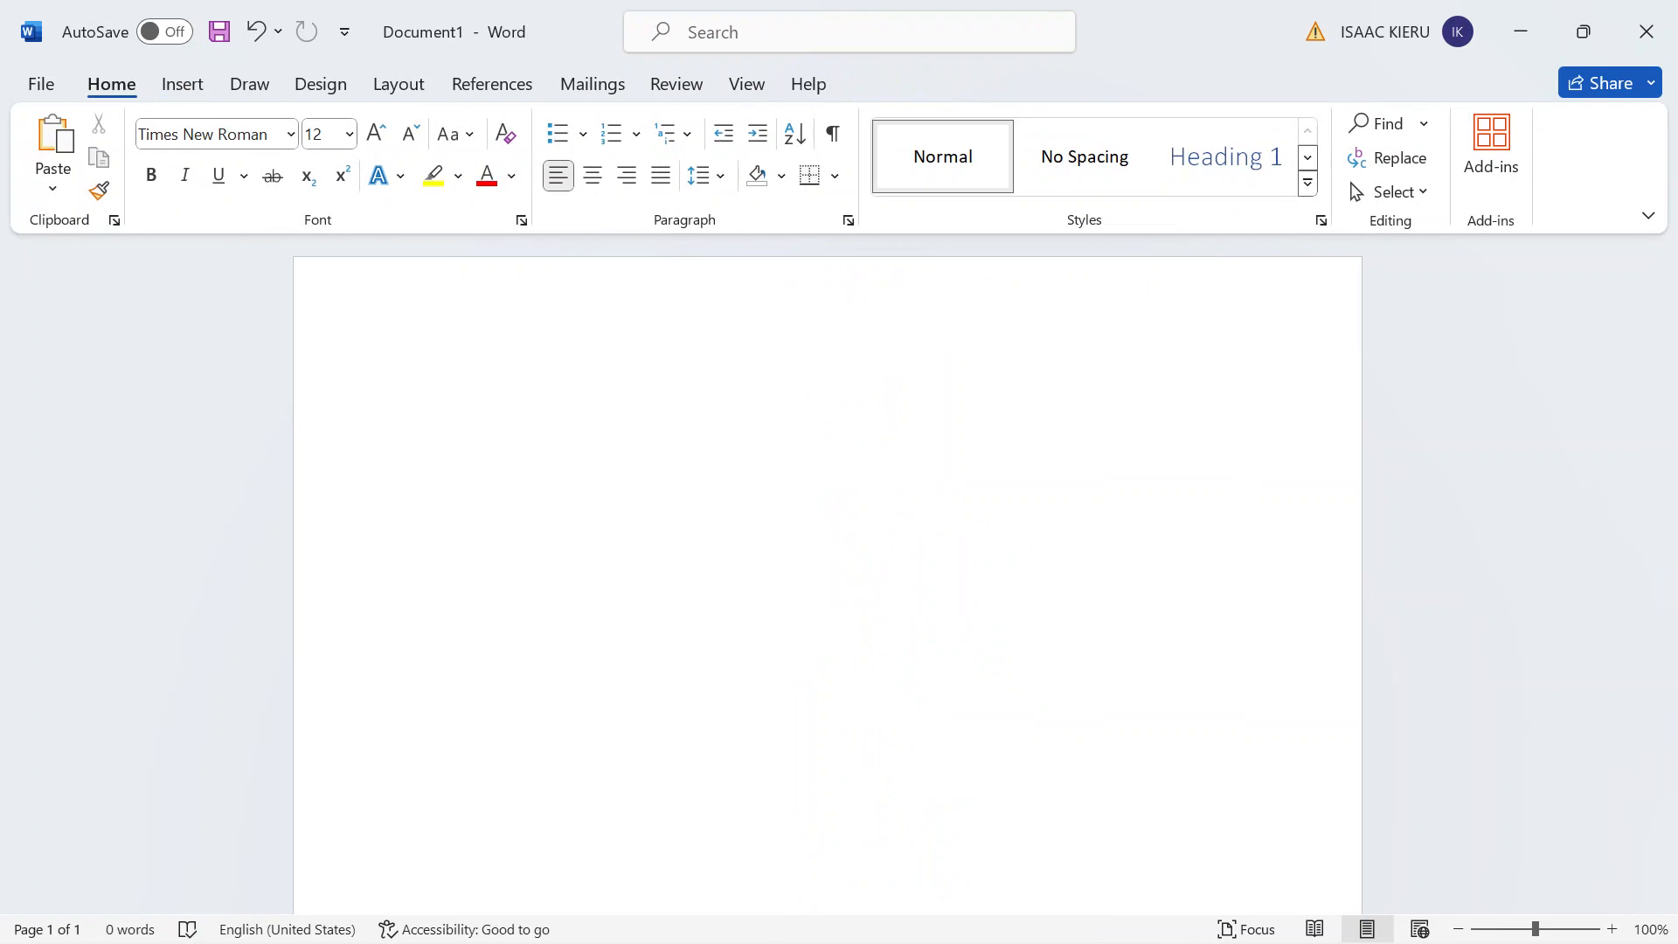
# Insert a new table with 3 columns and 5 rows through the Insert Table dialog, keeping the automatic fixed column width.
pyautogui.click(184, 86)
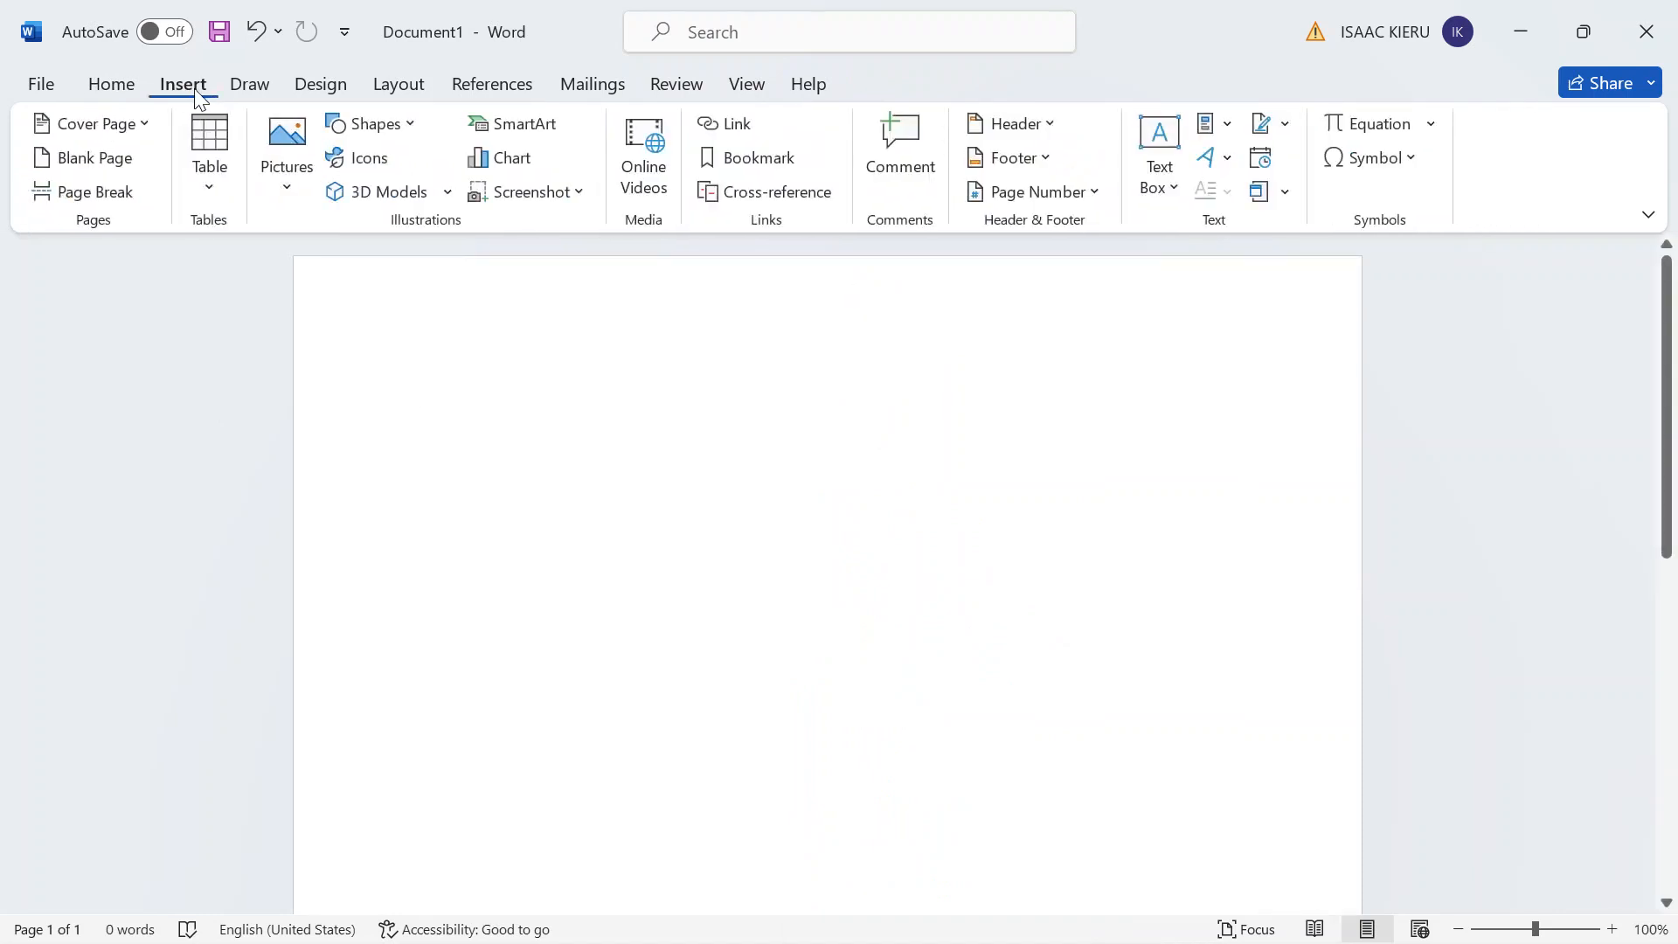
pyautogui.click(210, 166)
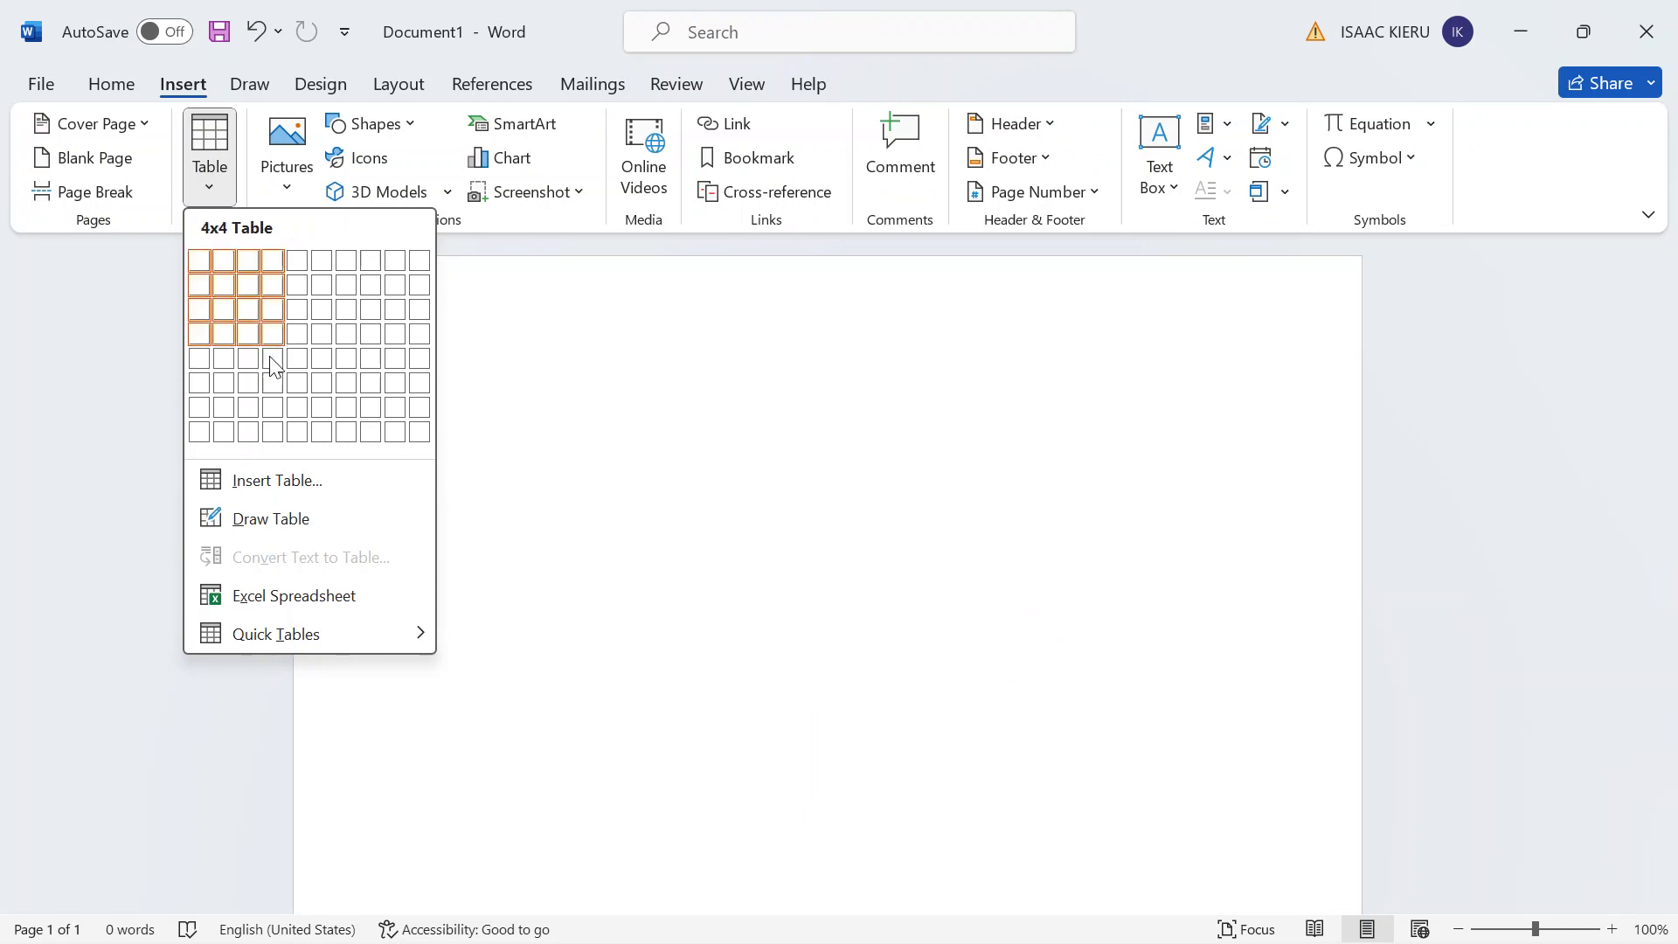
pyautogui.click(277, 483)
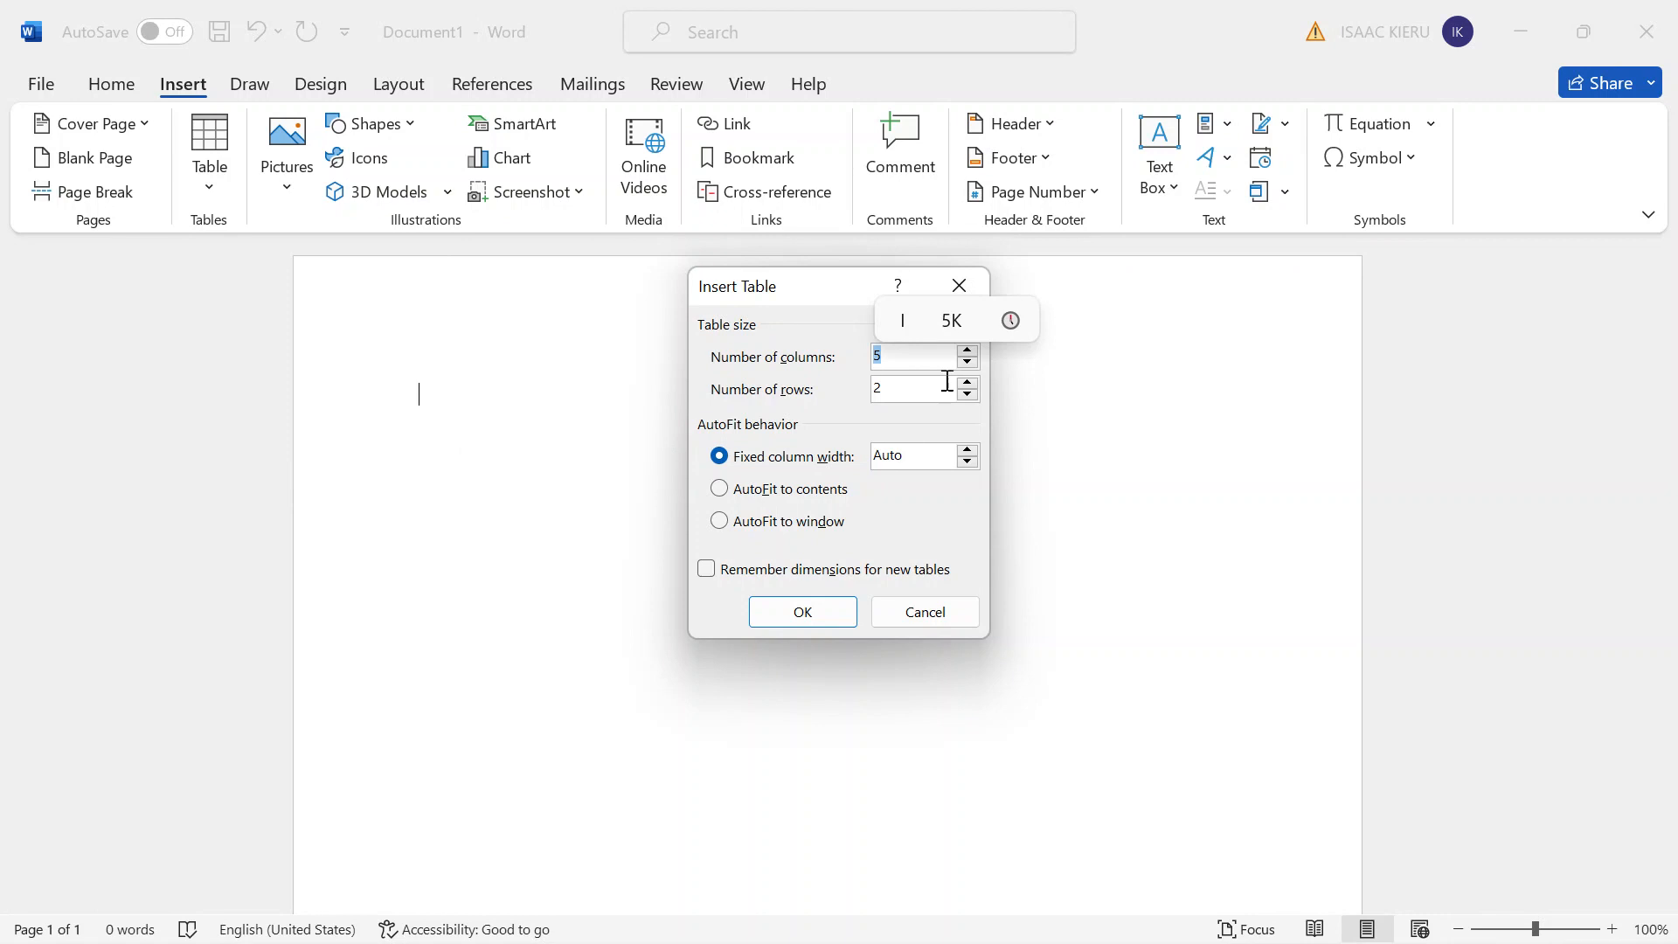
pyautogui.click(966, 362)
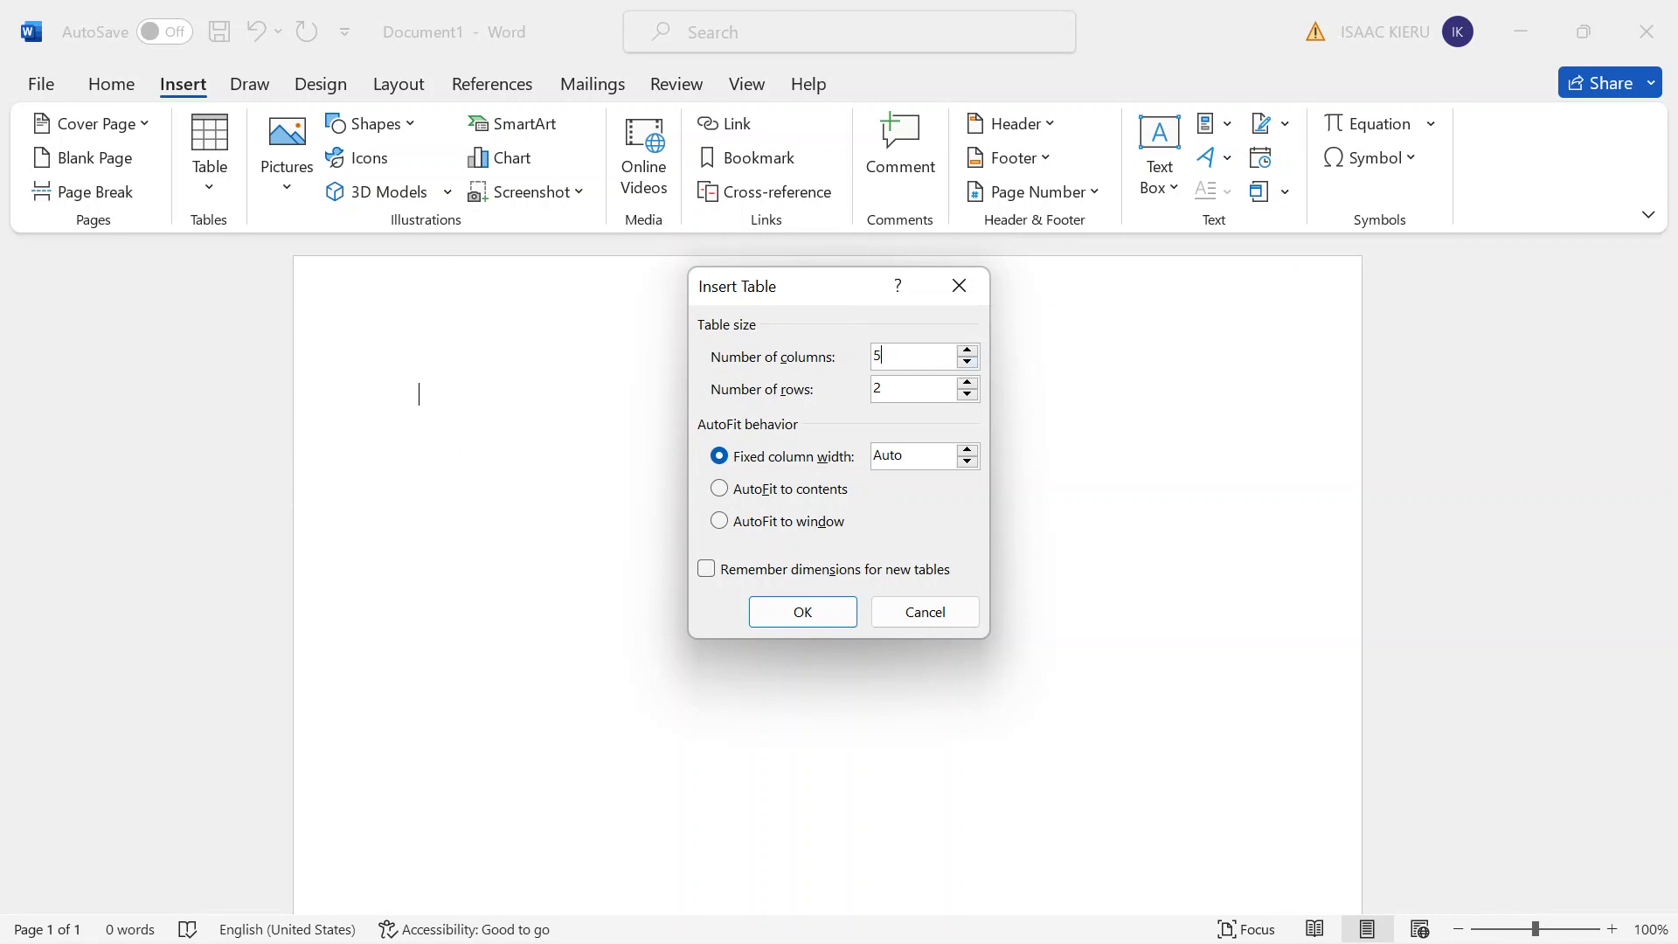
pyautogui.click(966, 362)
pyautogui.click(966, 382)
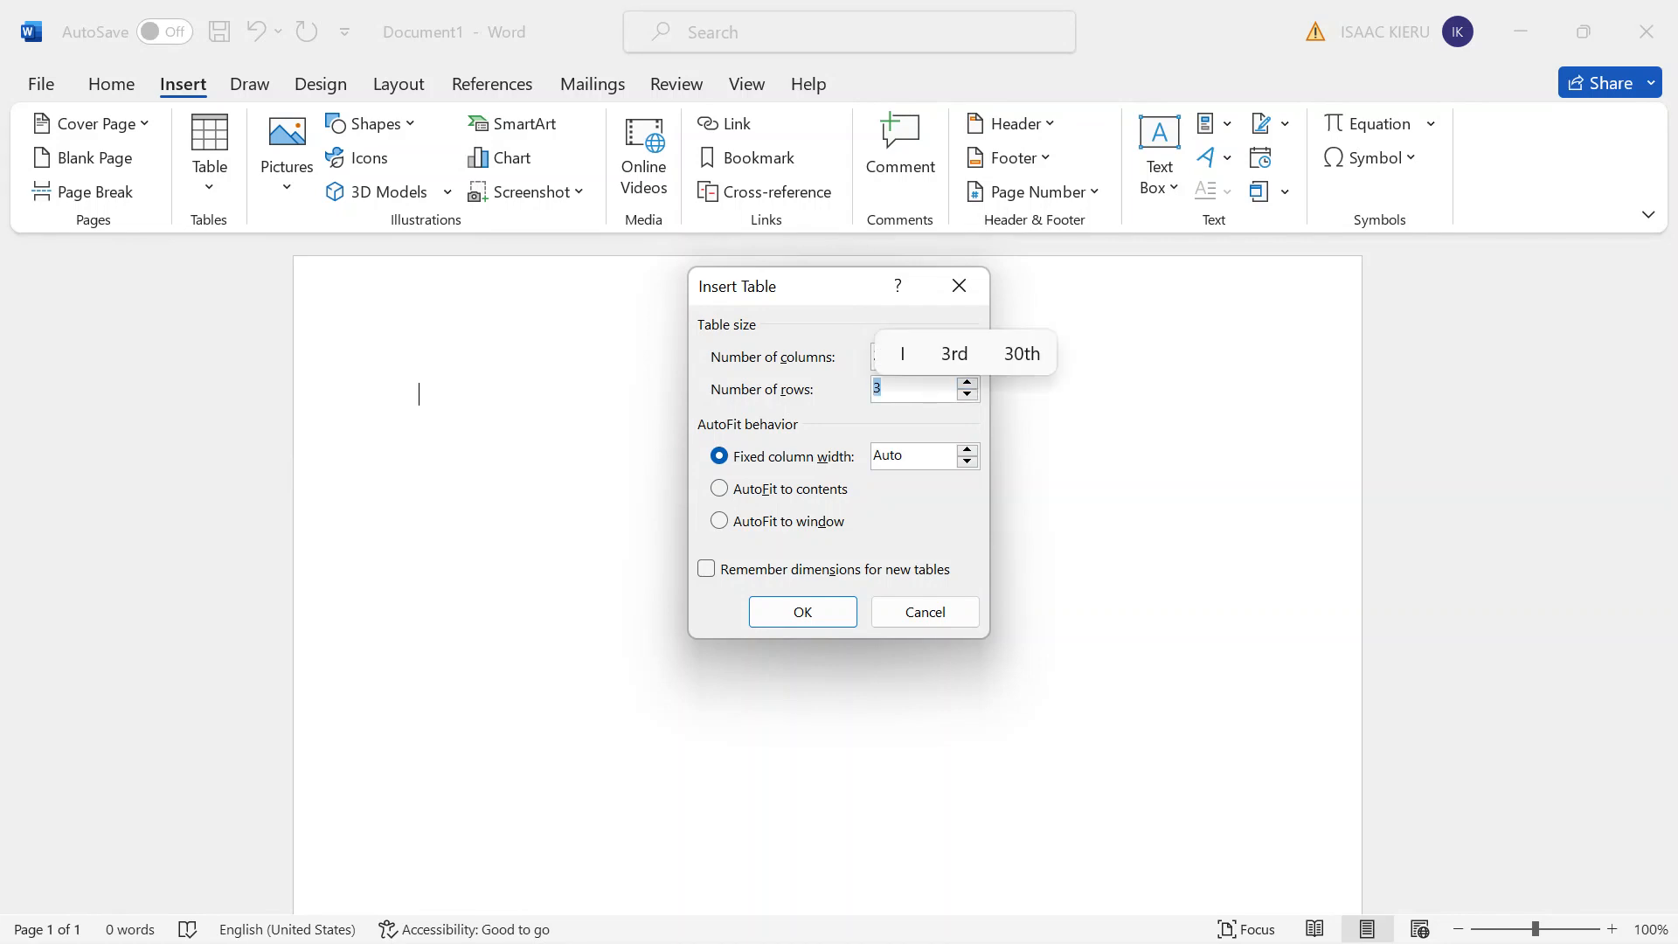
pyautogui.click(967, 393)
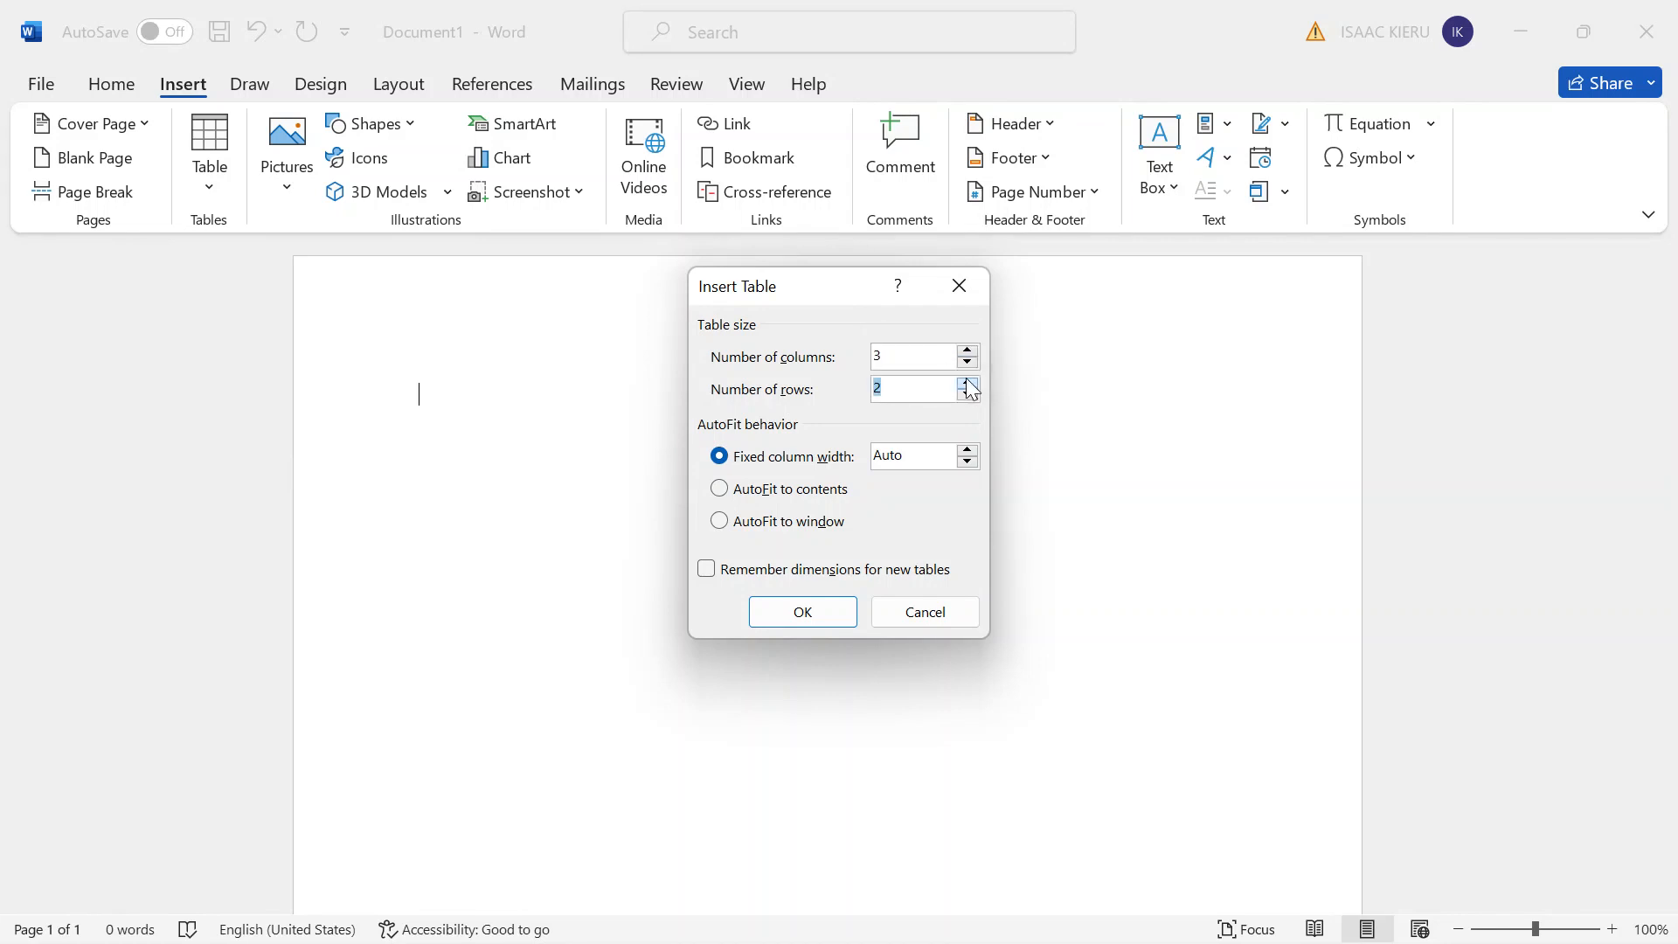
pyautogui.click(966, 383)
pyautogui.click(966, 383)
pyautogui.click(967, 382)
pyautogui.click(802, 610)
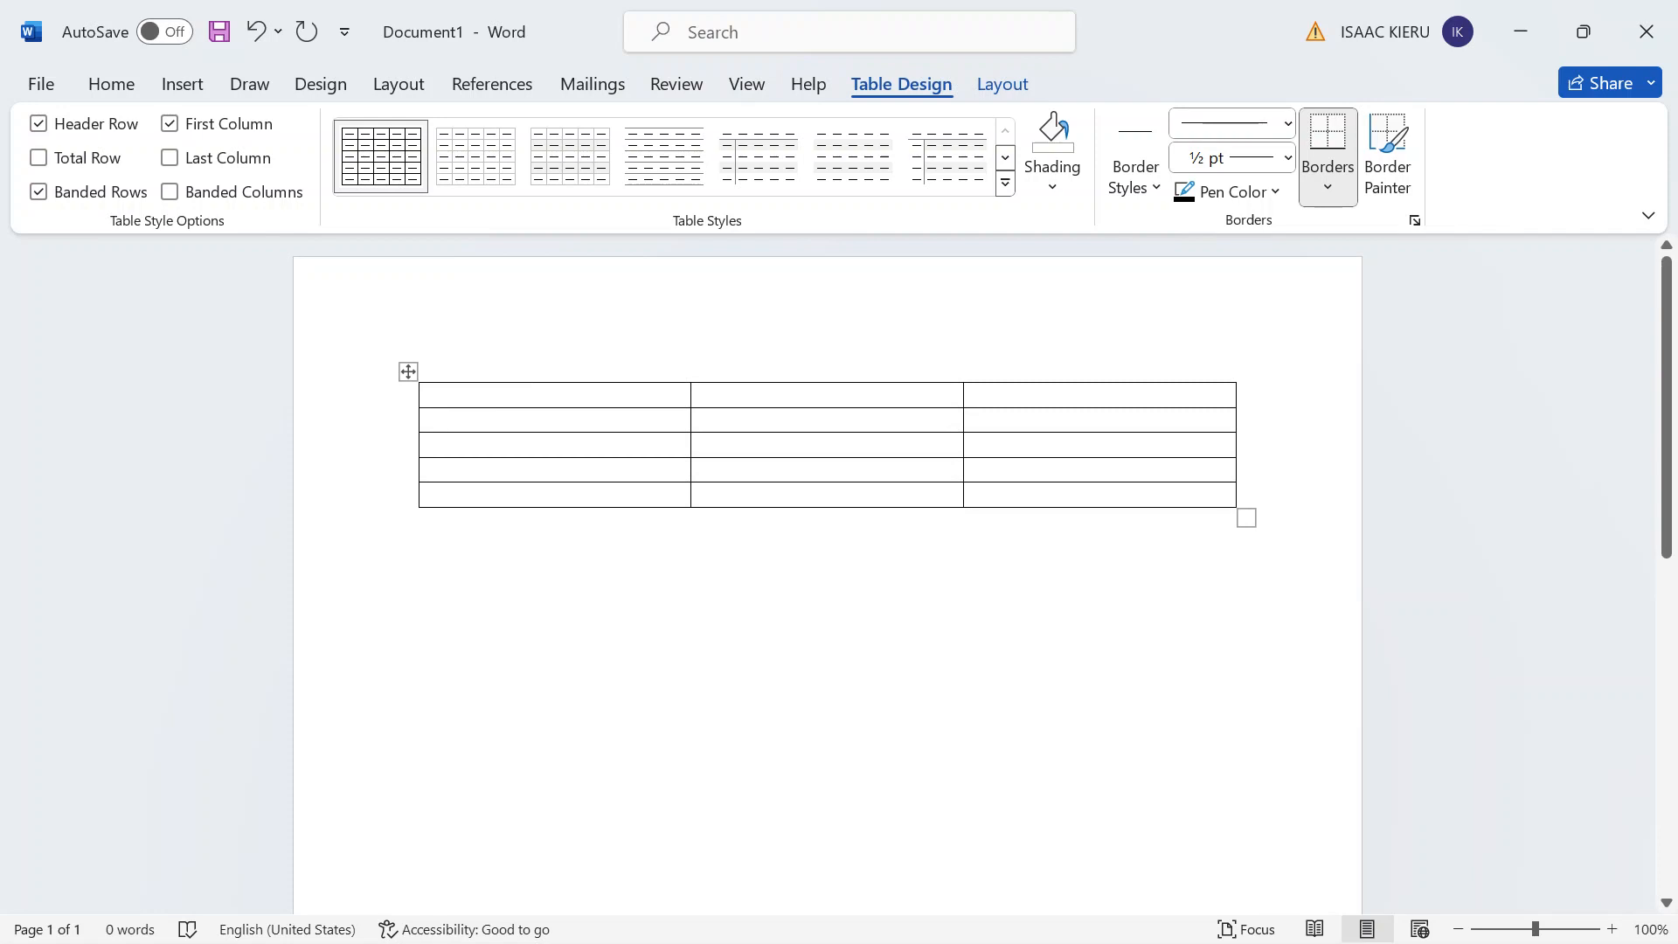
# Fill the new table's header row with NAME, GENDER and YEAR OF BIRTH in capitals.
pyautogui.write('na')
pyautogui.press('BackSpace')
pyautogui.press('BackSpace')
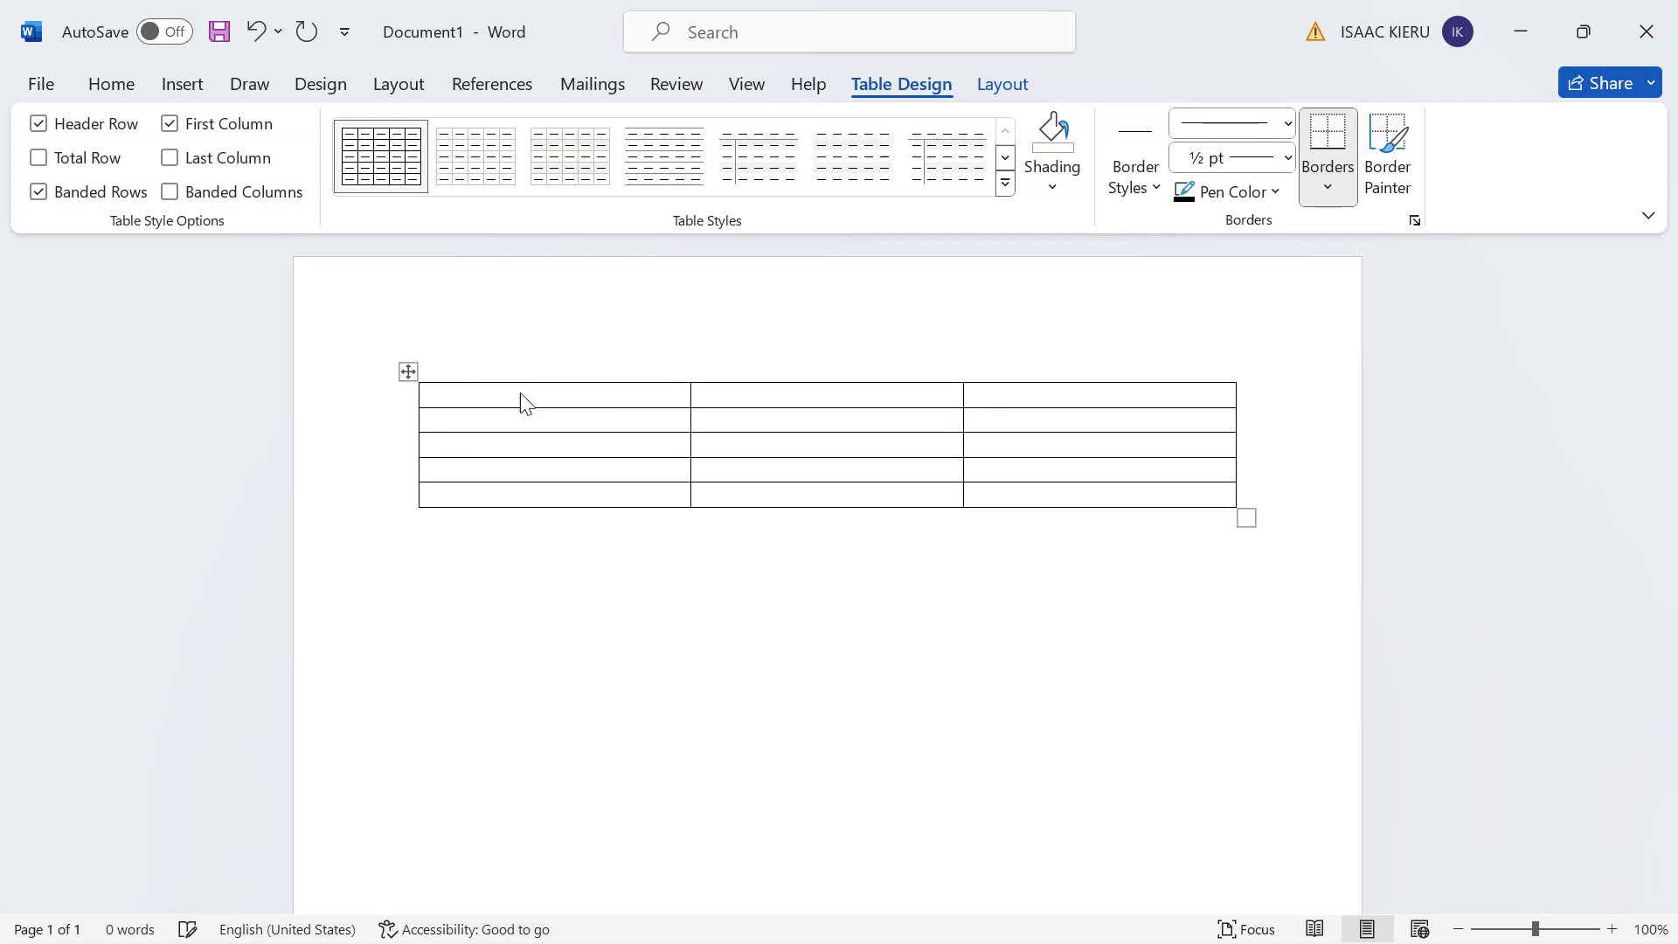
pyautogui.write('NA')
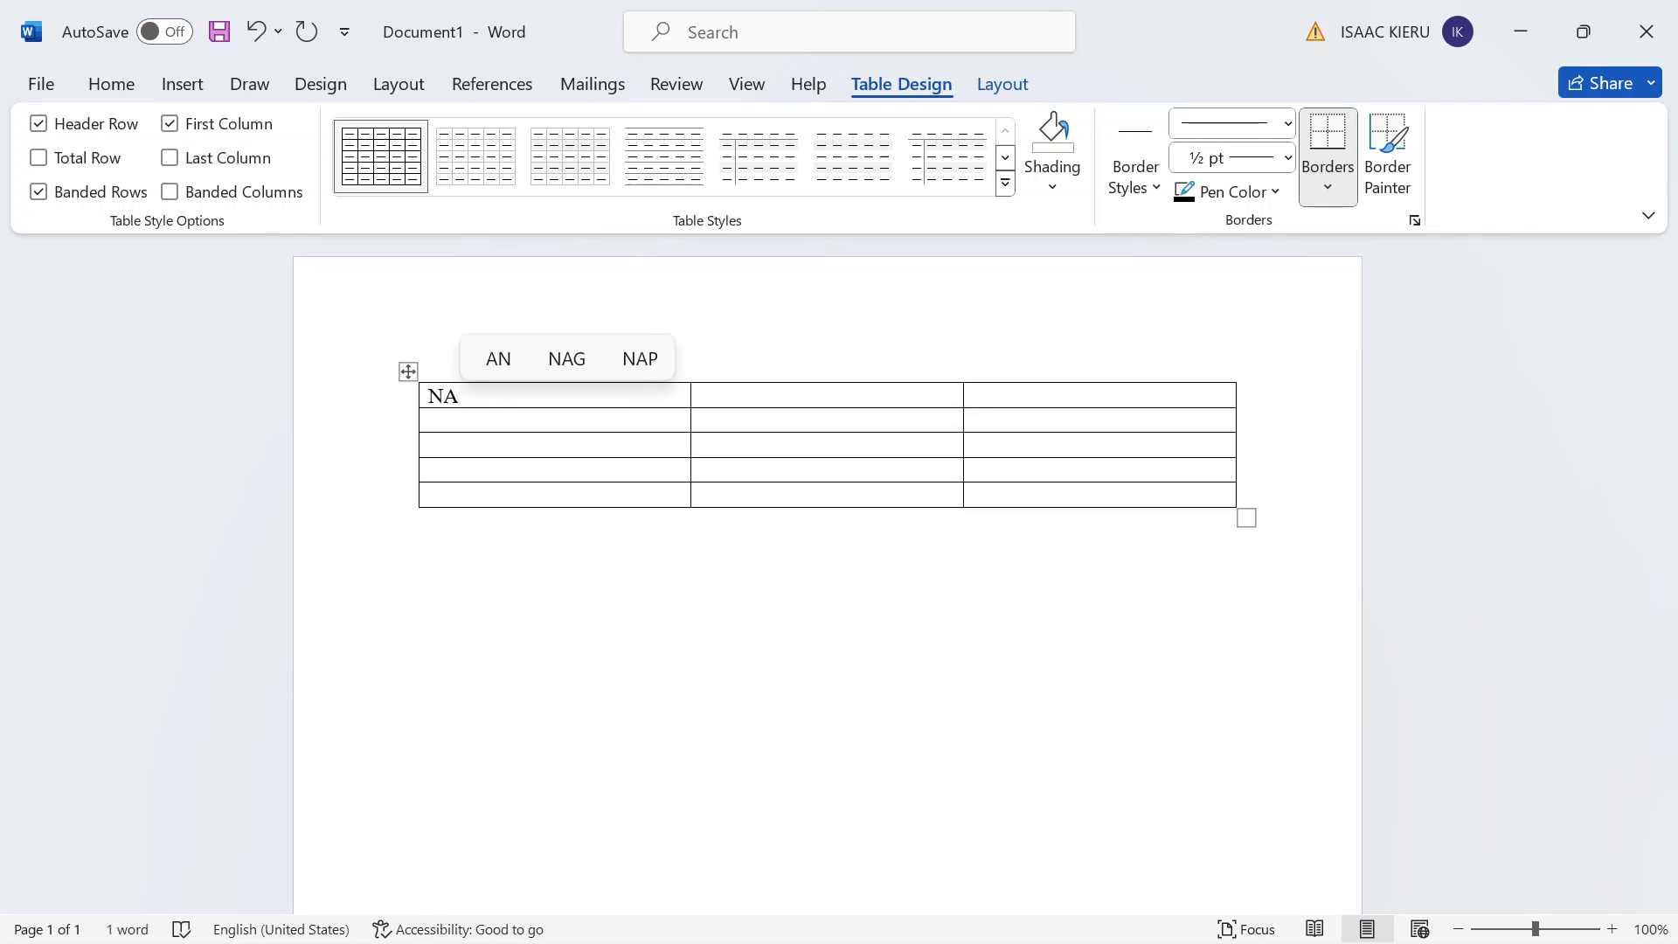
pyautogui.write('ME')
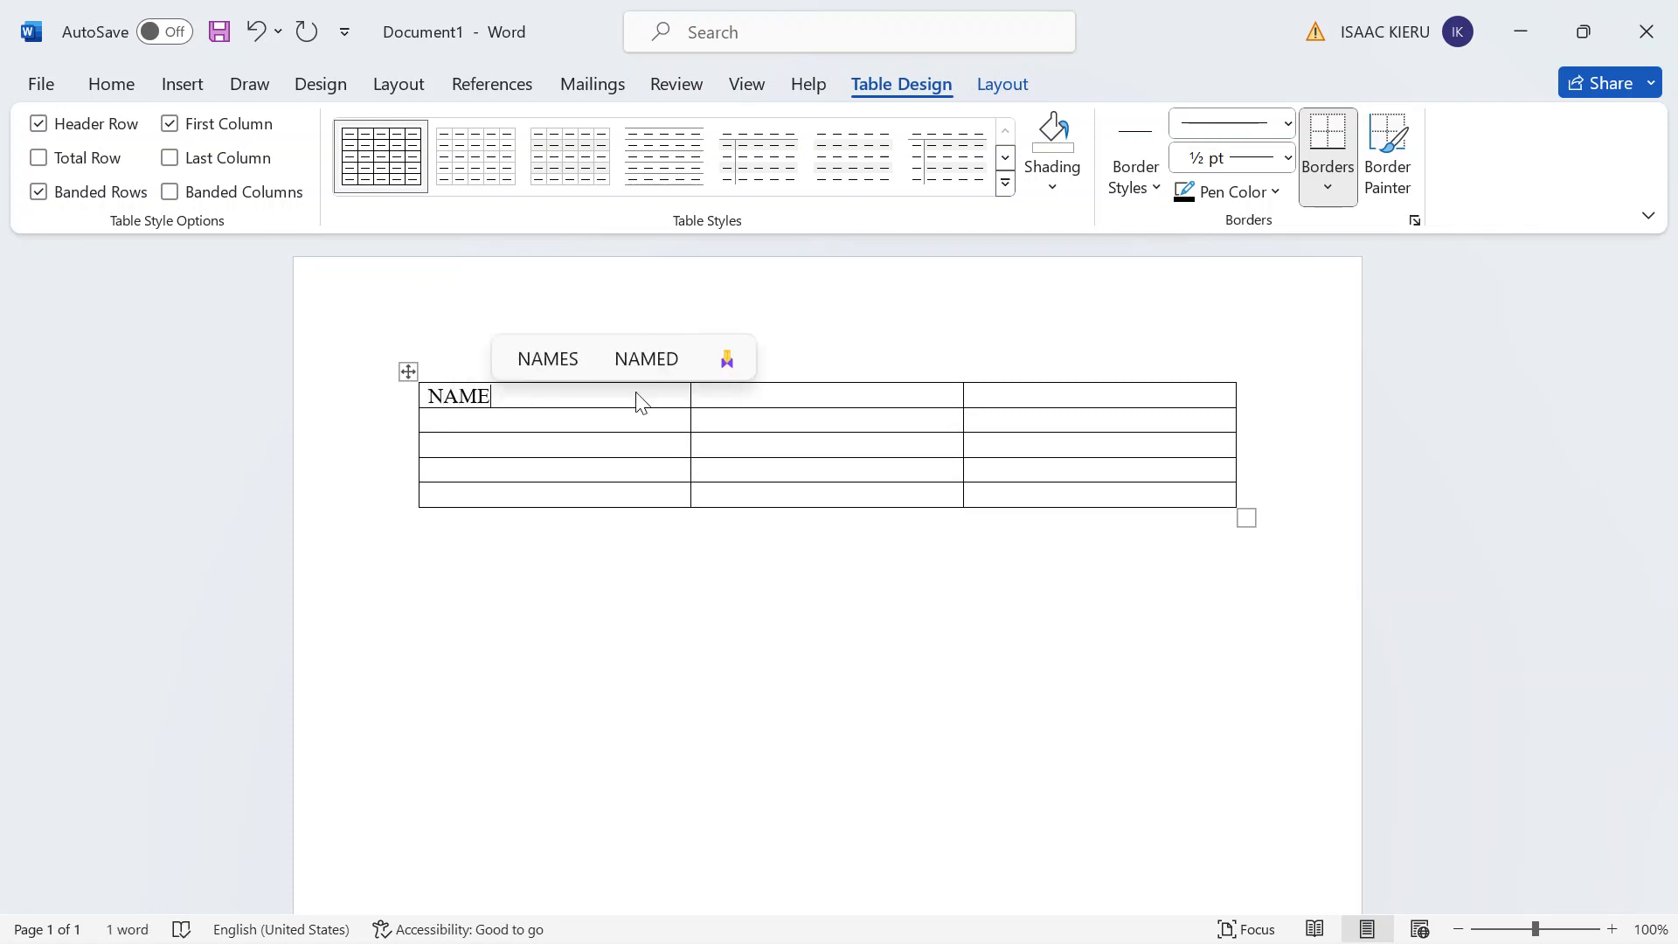
pyautogui.click(831, 394)
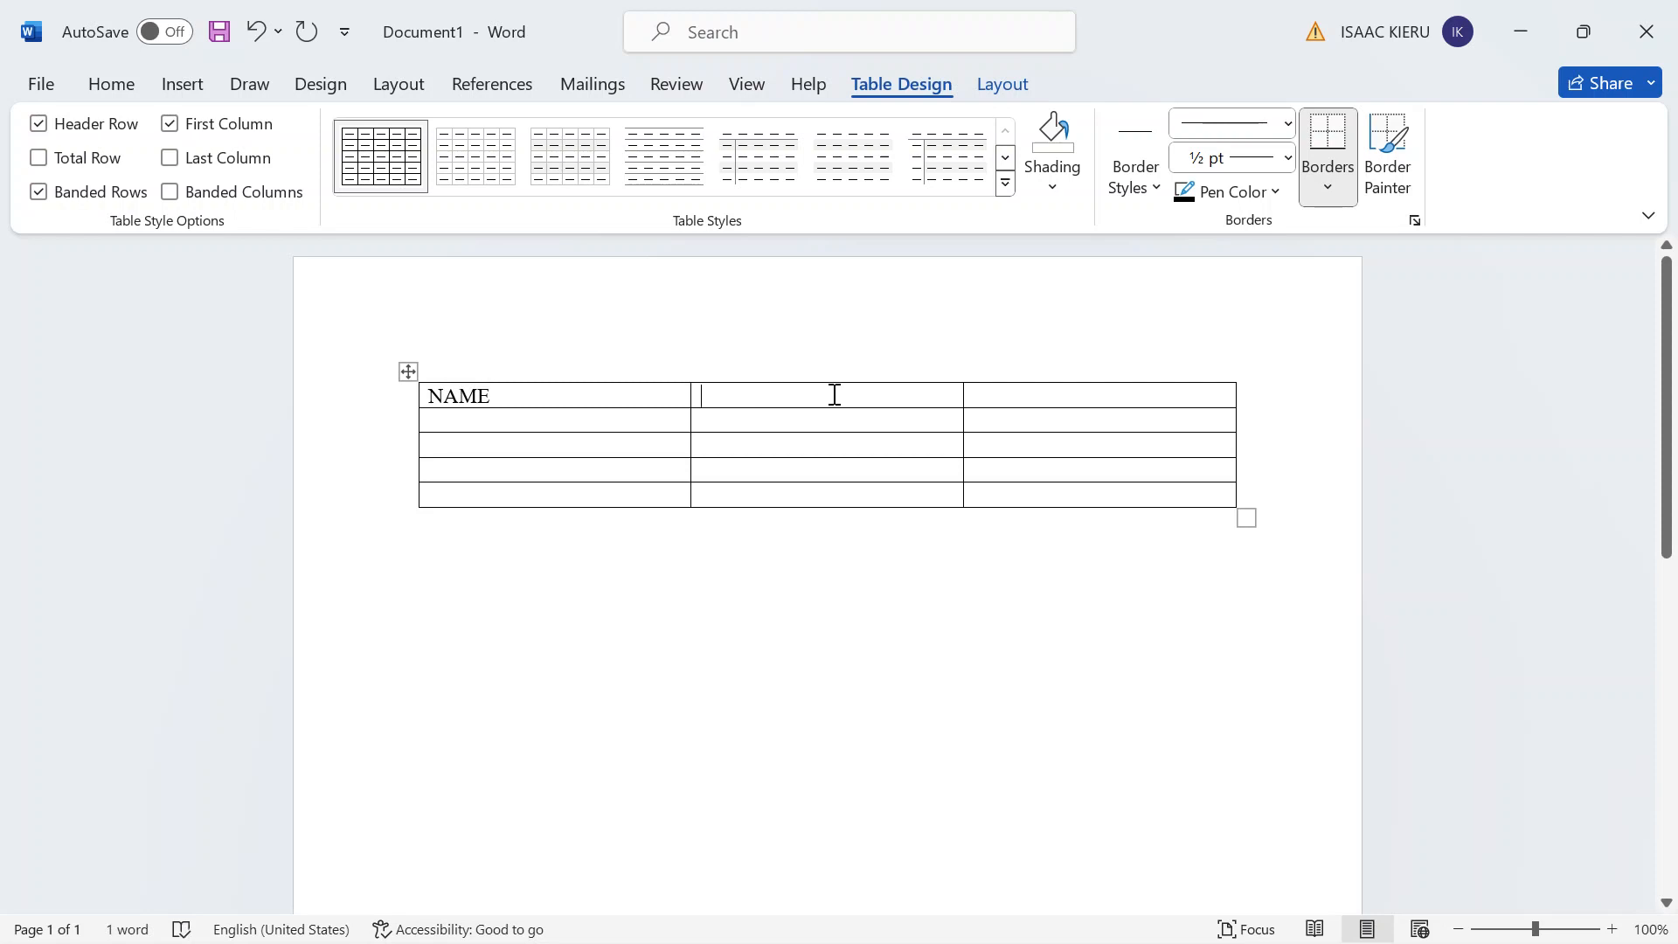
pyautogui.write('GE')
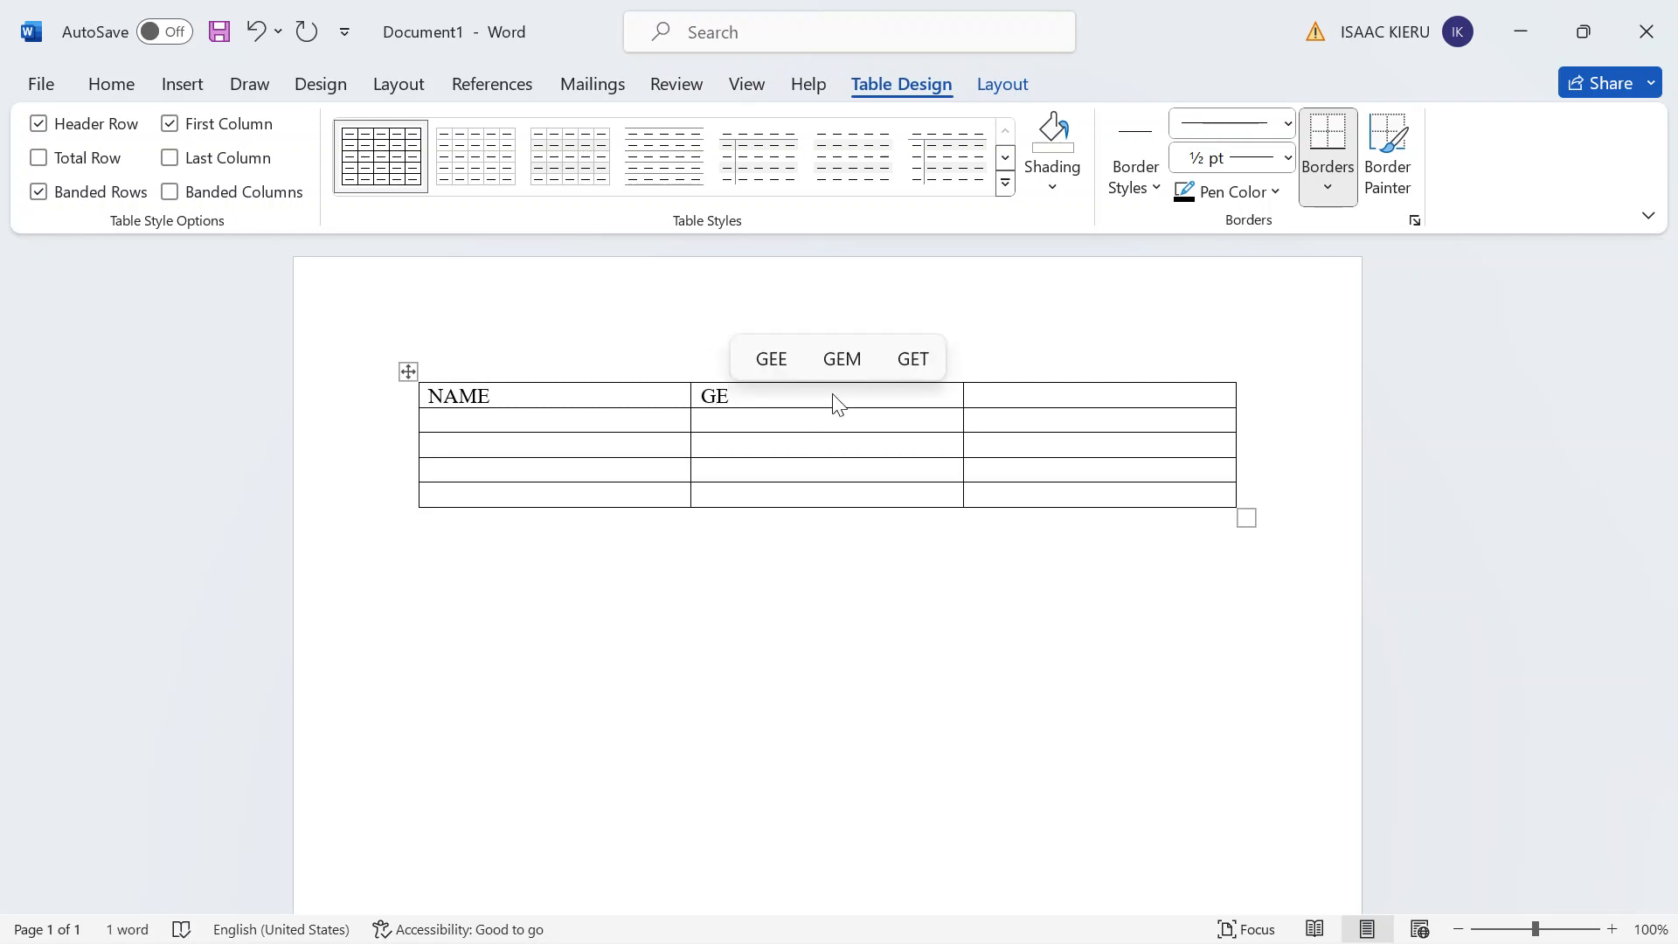
pyautogui.write('NDER')
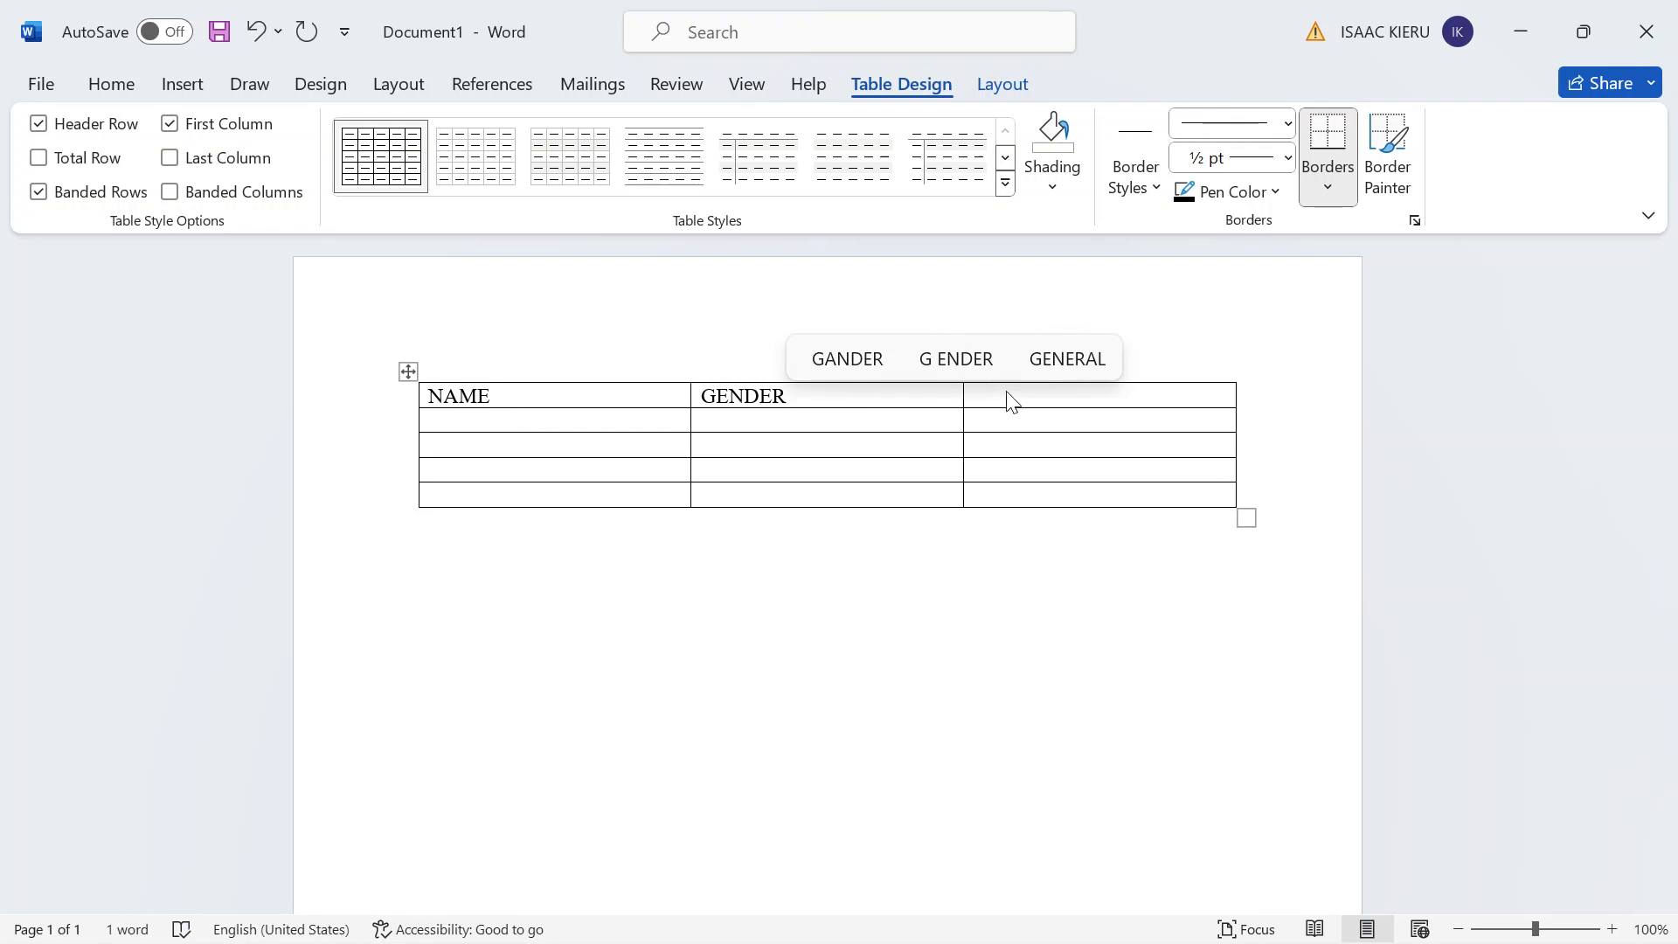
pyautogui.click(1145, 390)
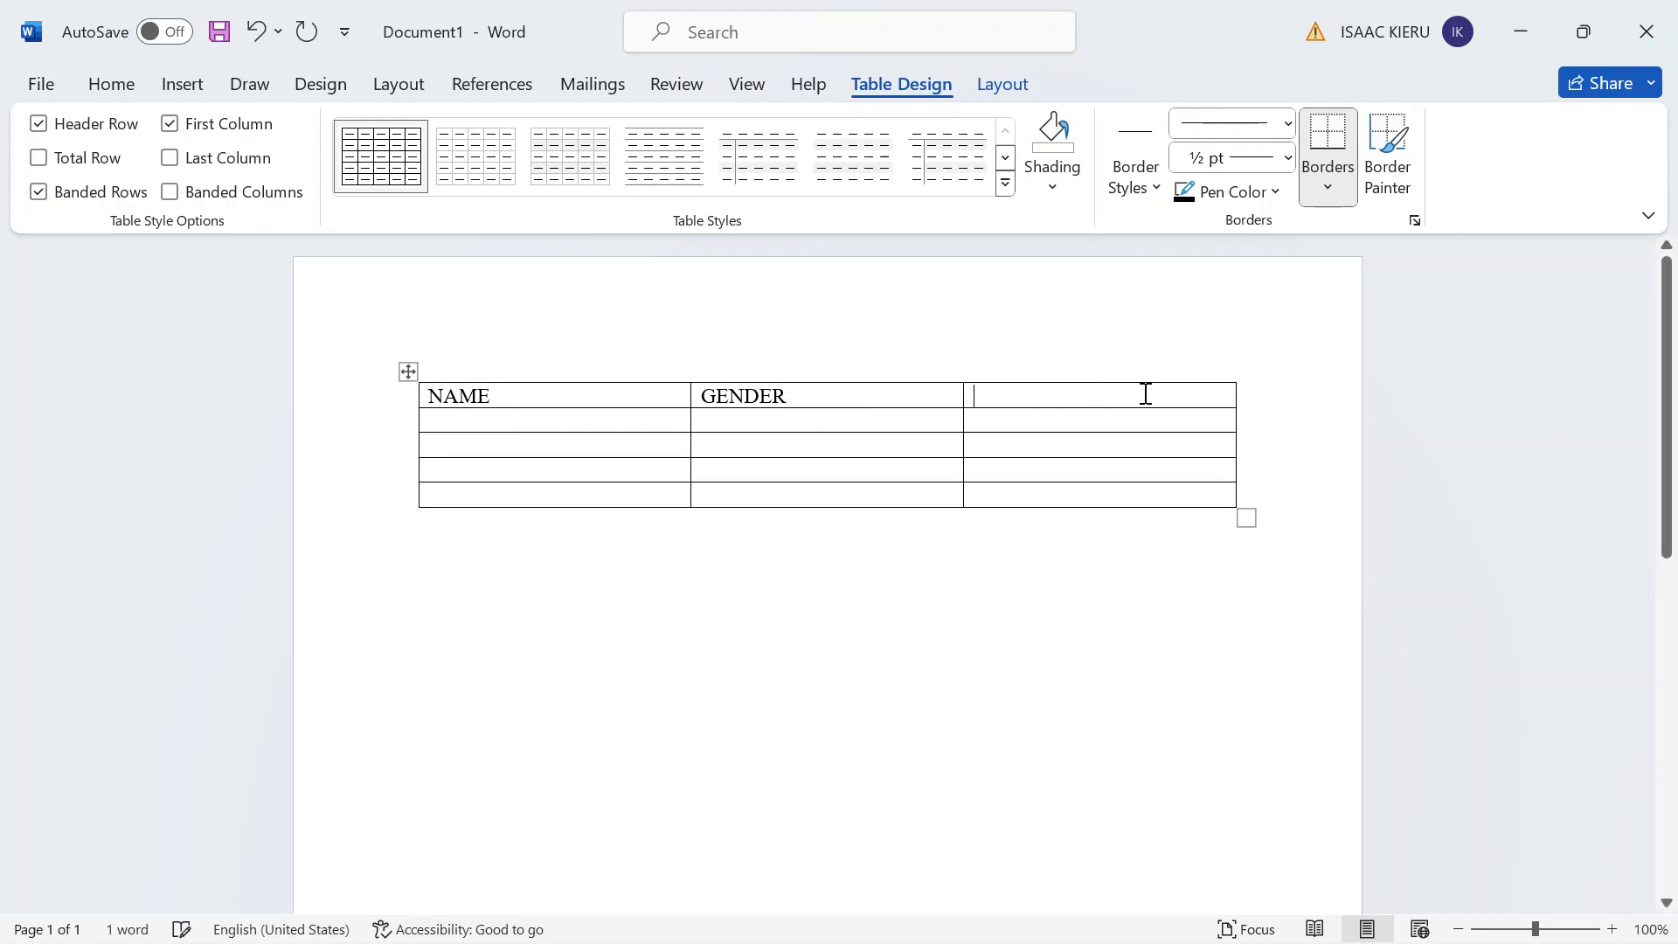
pyautogui.write('Y')
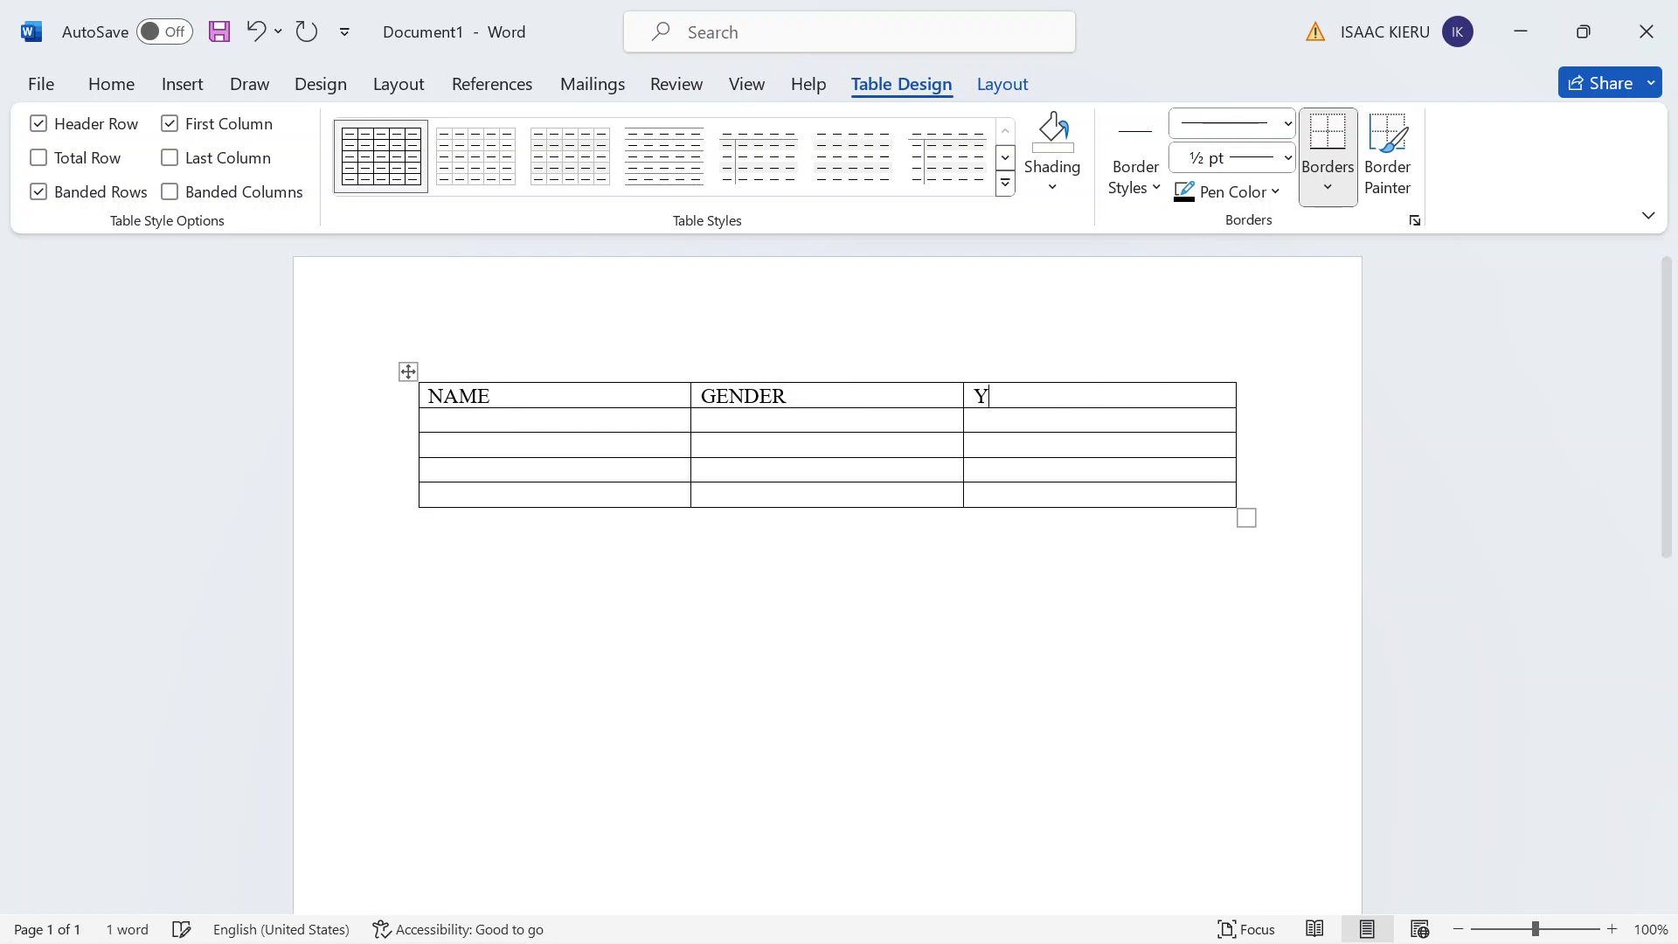
pyautogui.write('EAR O')
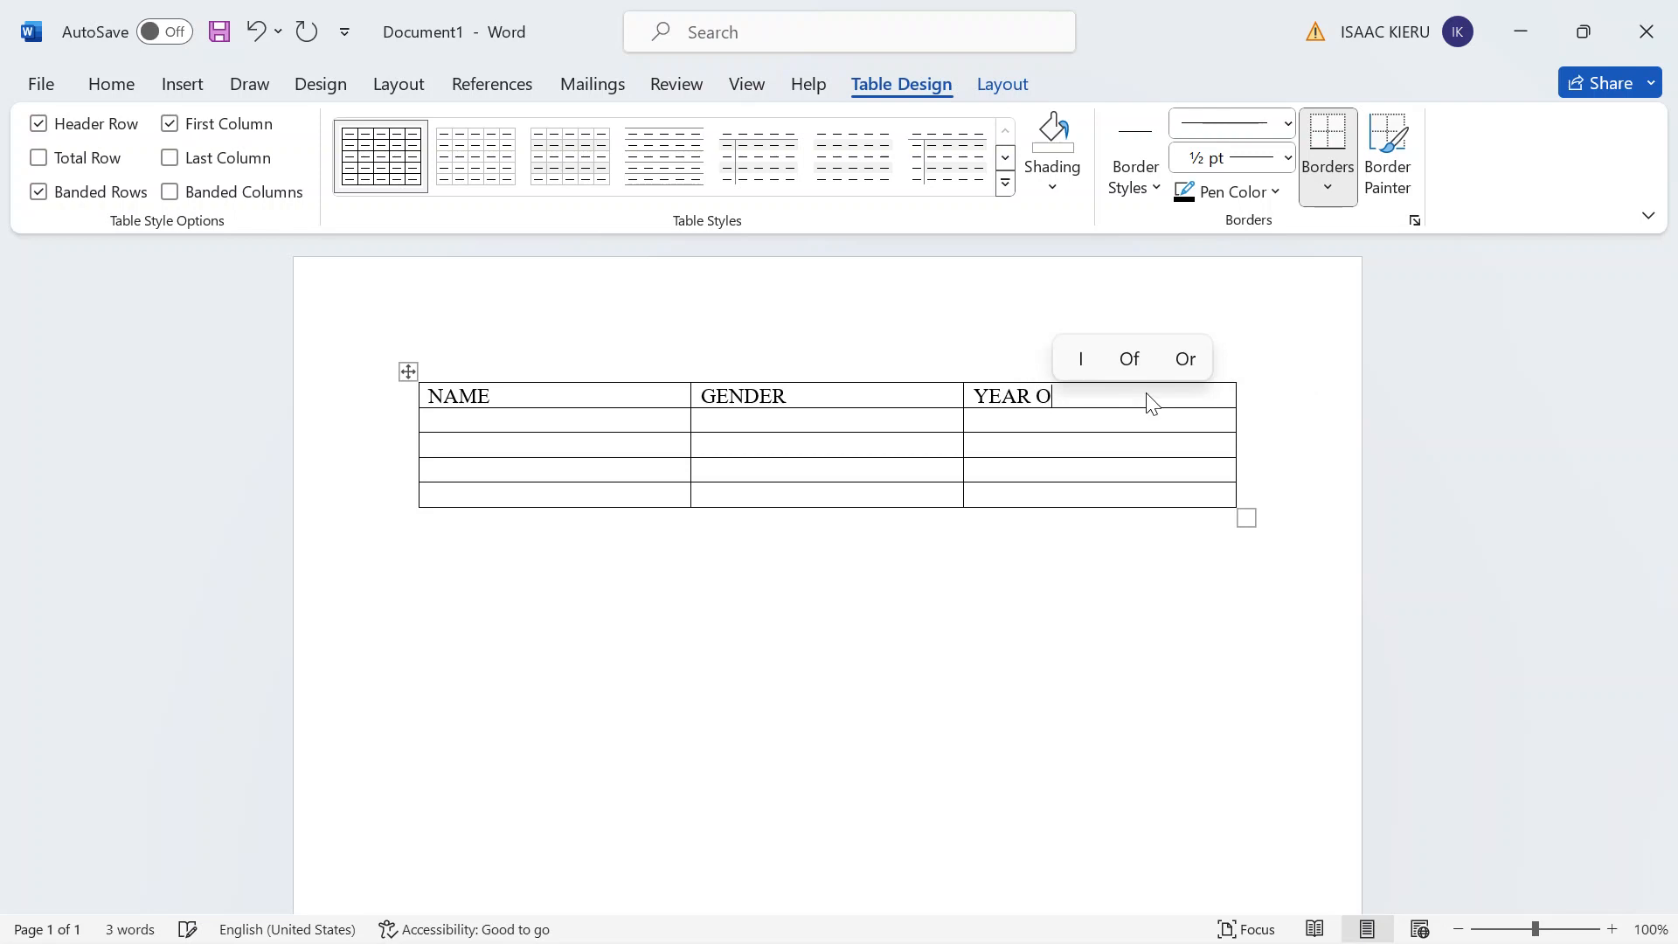
pyautogui.write('F BIRTH')
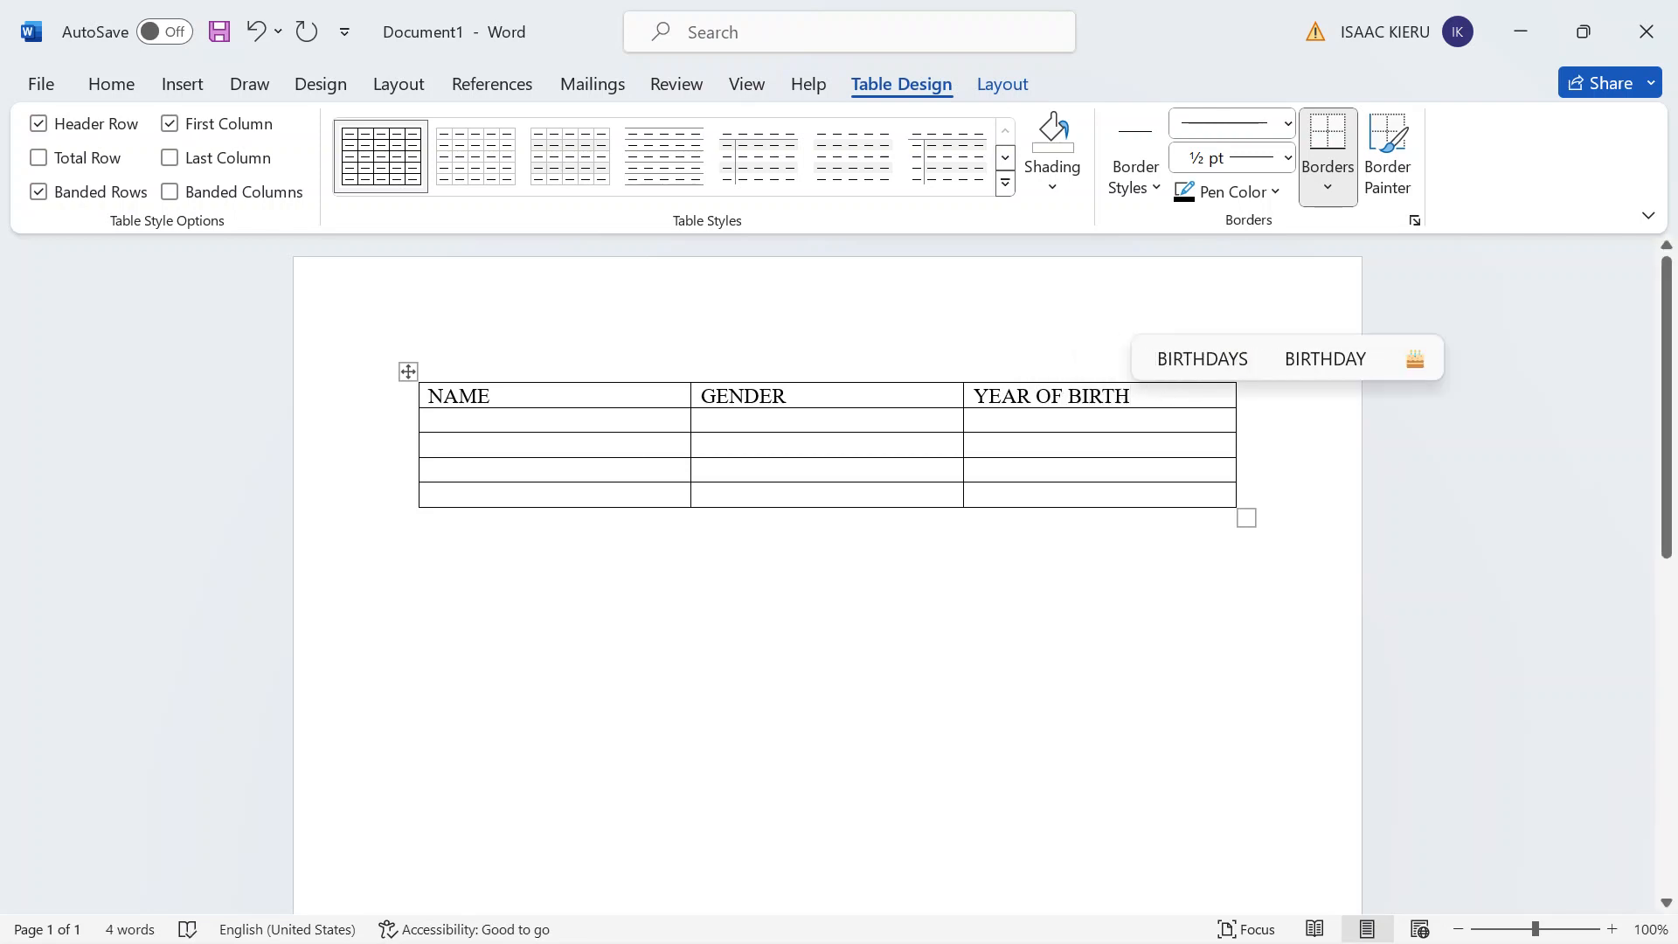
# Enter the four people's first names in capitals, one per row, in the cells of the NAME column.
pyautogui.press('Tab')
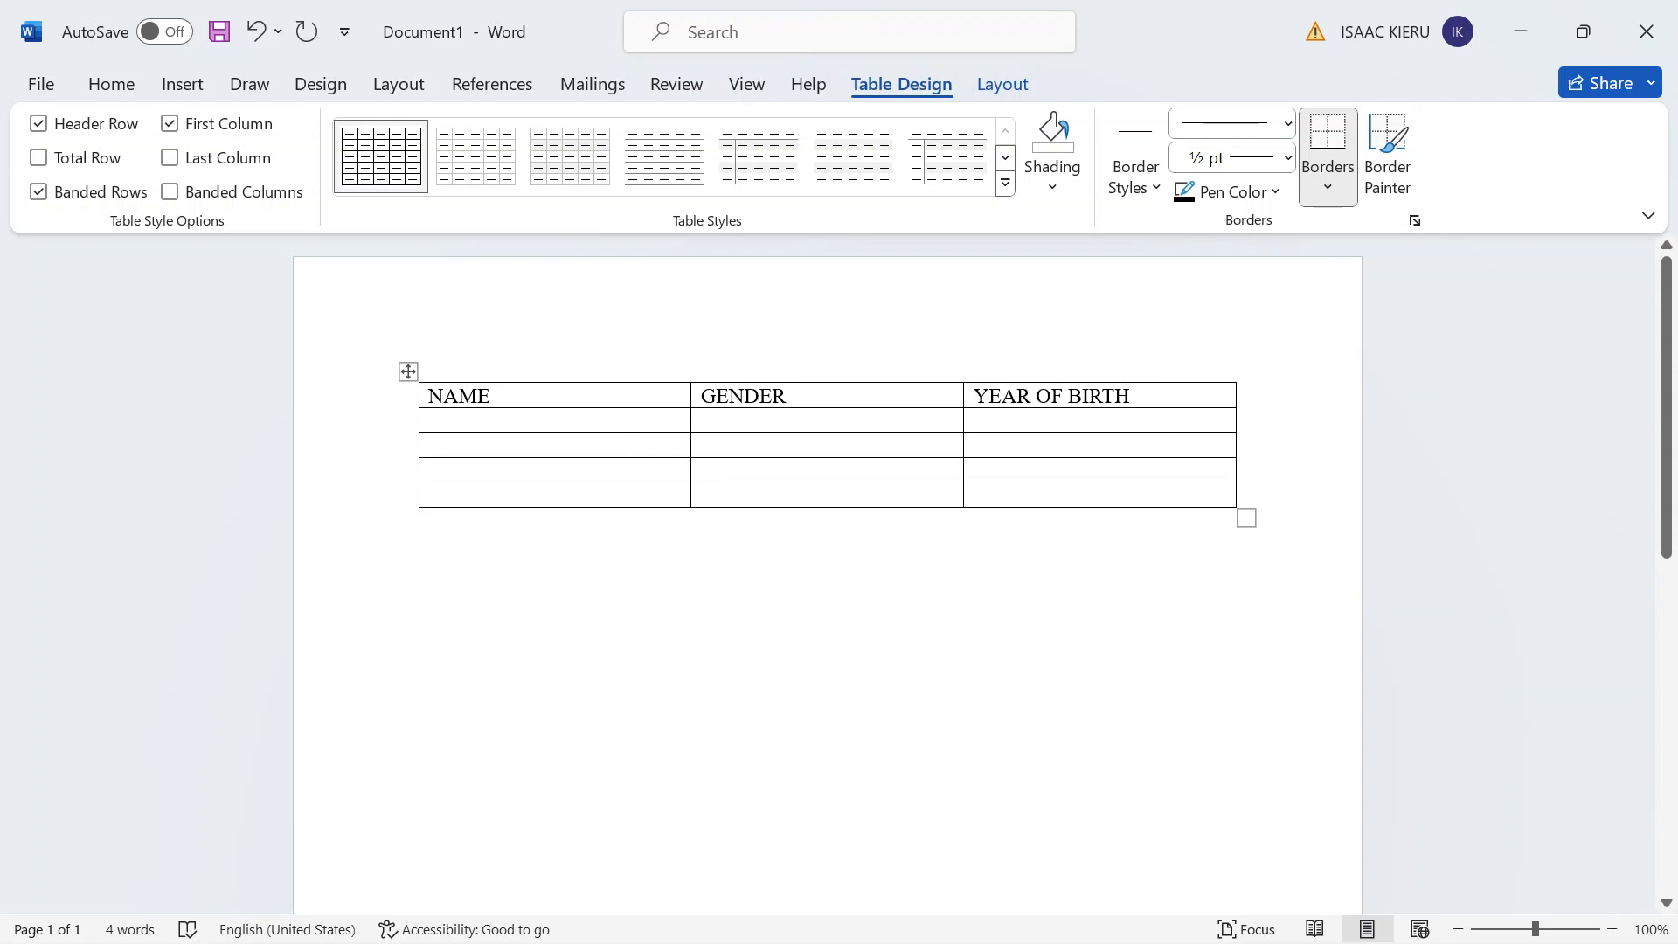
pyautogui.write('JA')
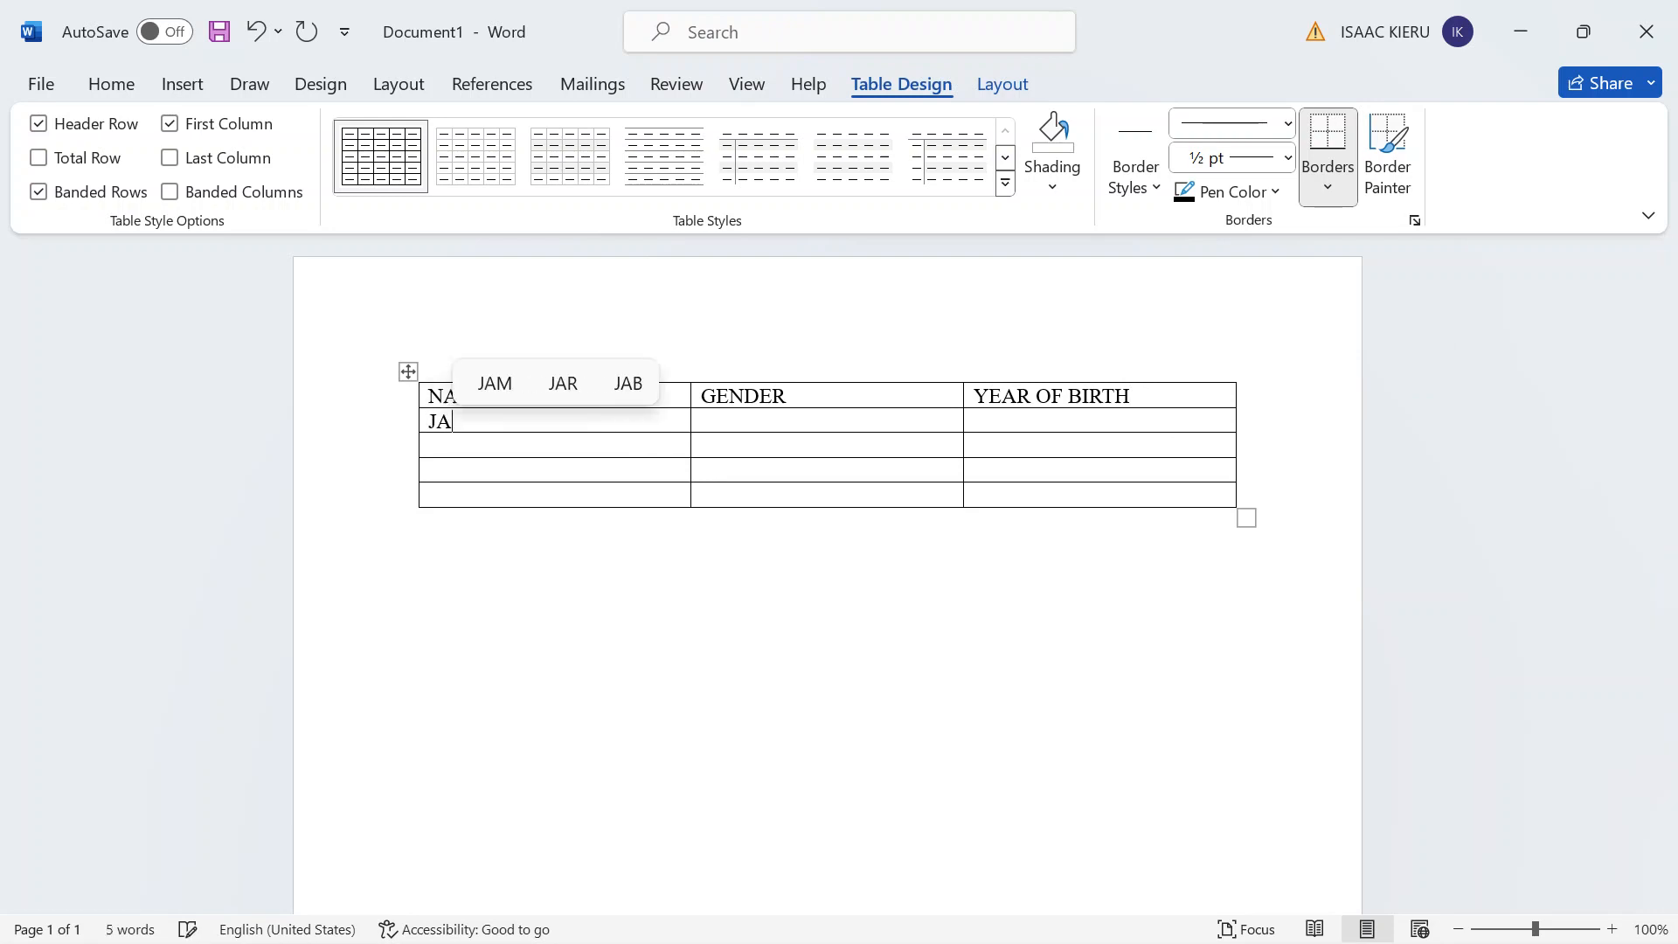
pyautogui.write('COB')
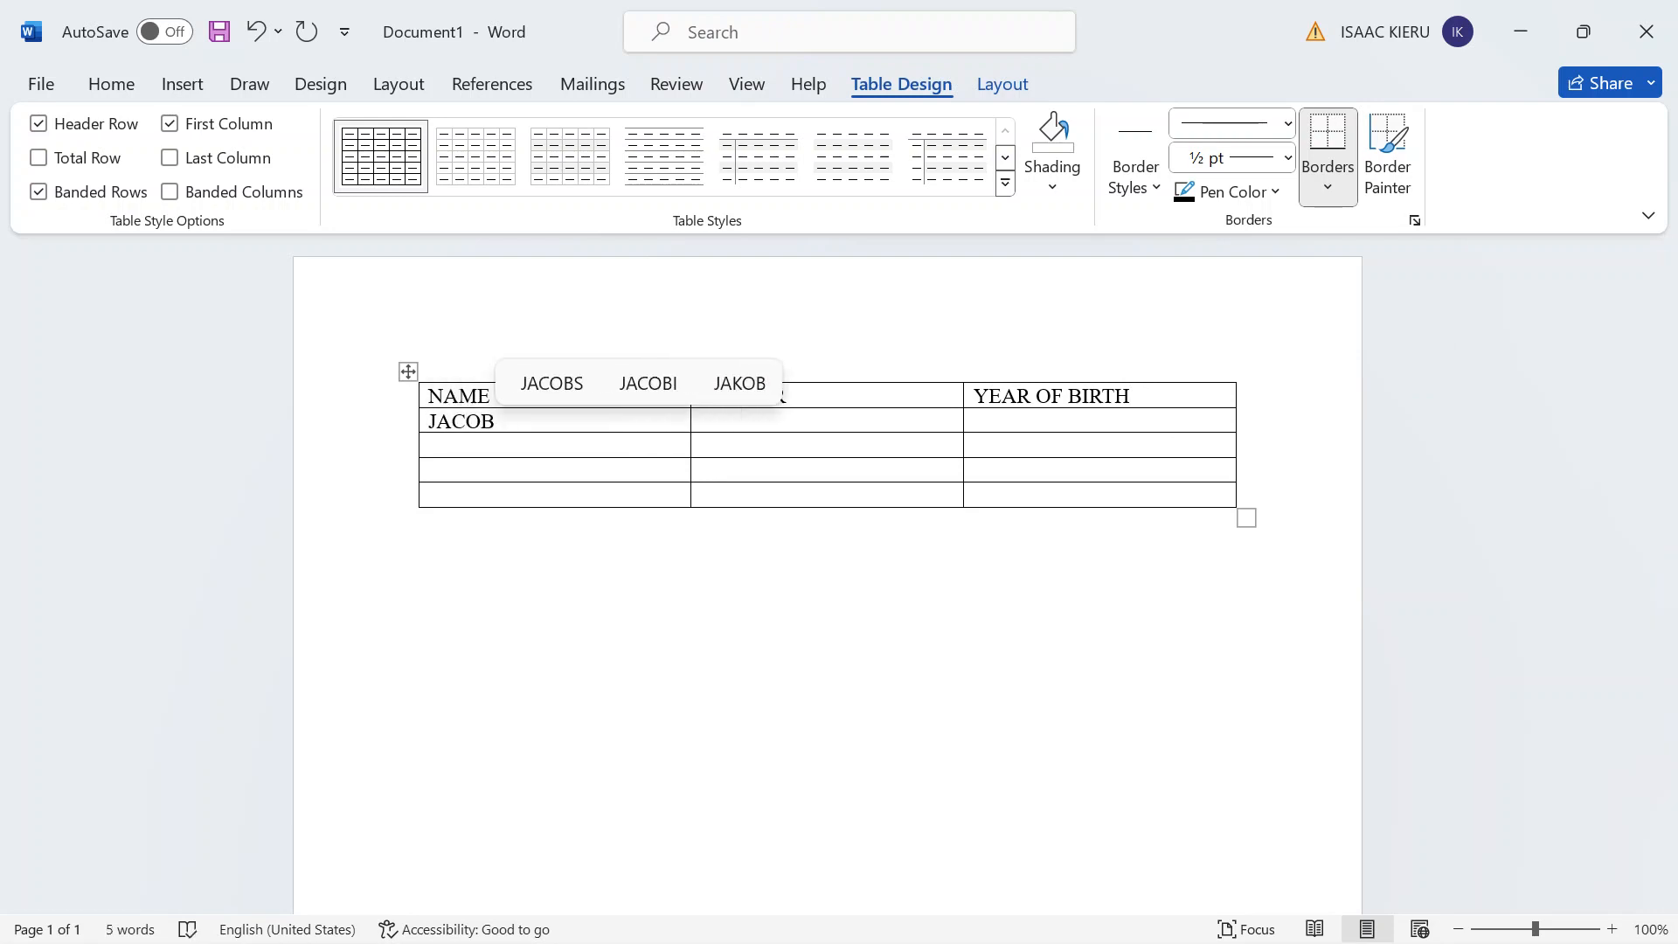
pyautogui.click(566, 446)
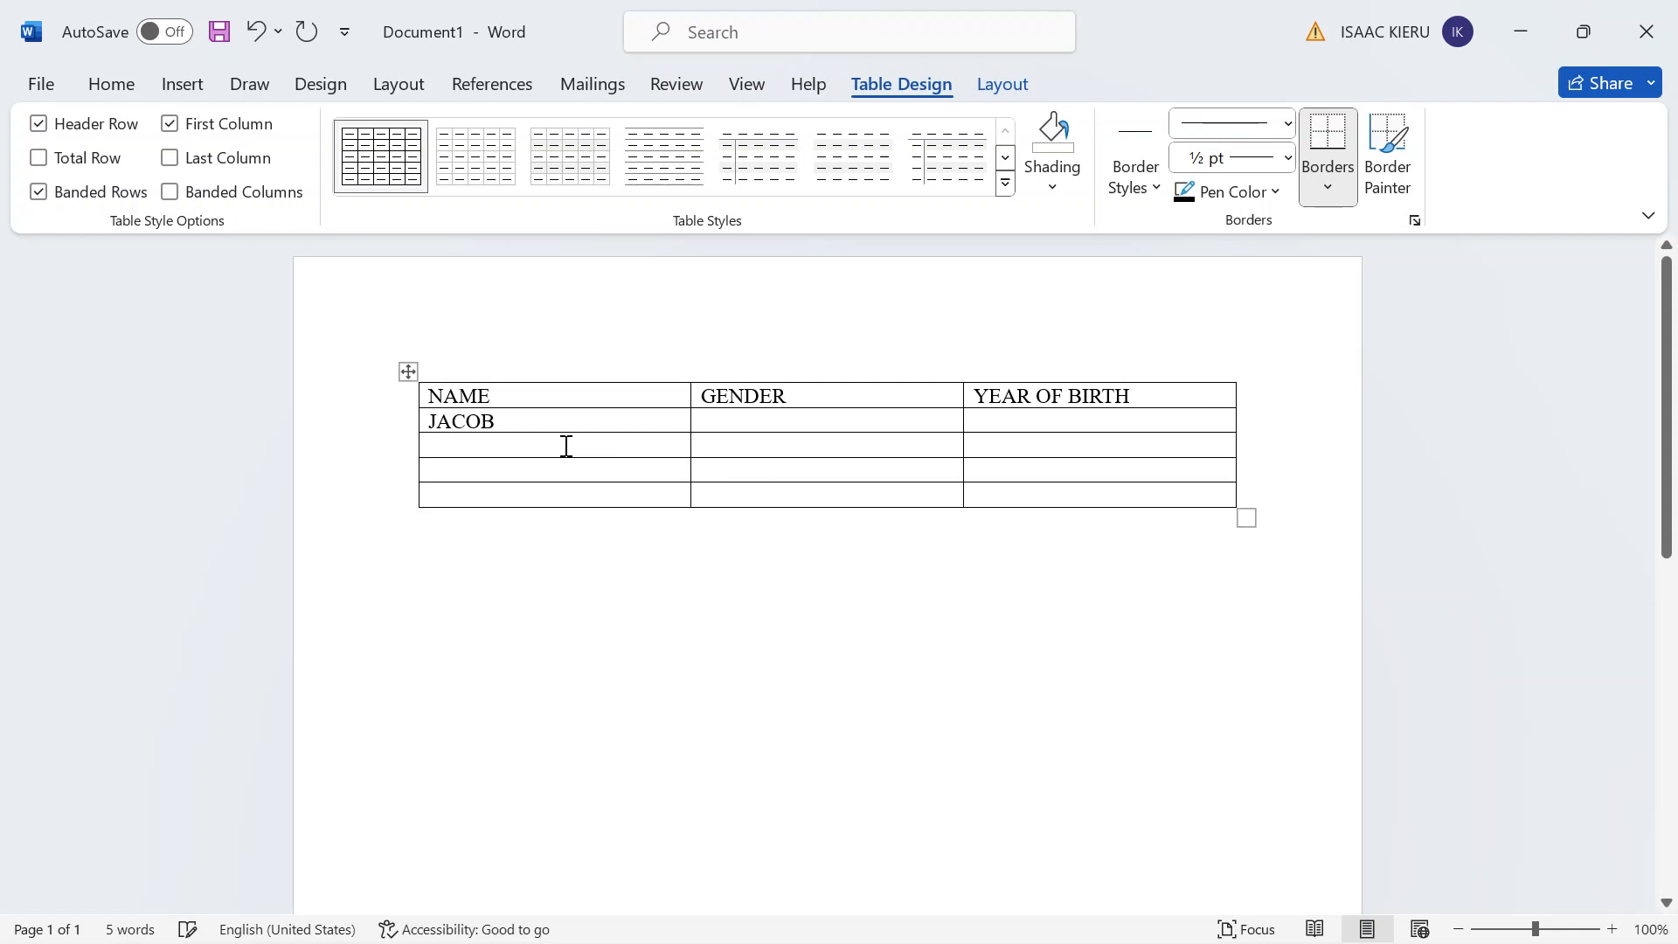
pyautogui.write('ISA')
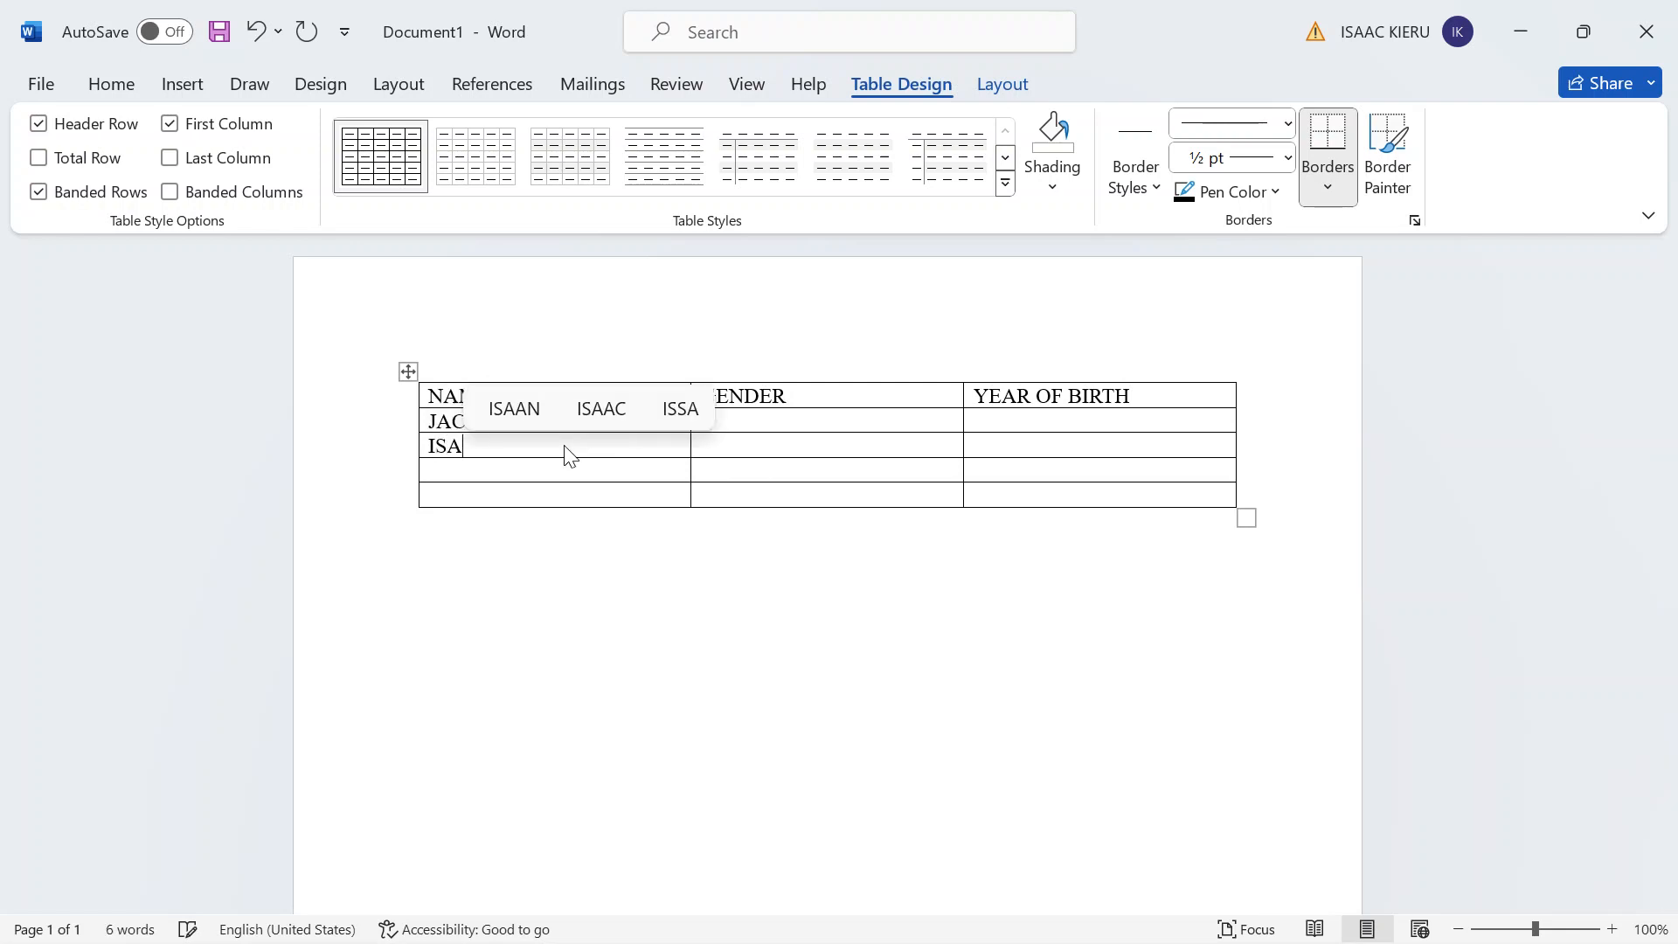
pyautogui.write('BELLE')
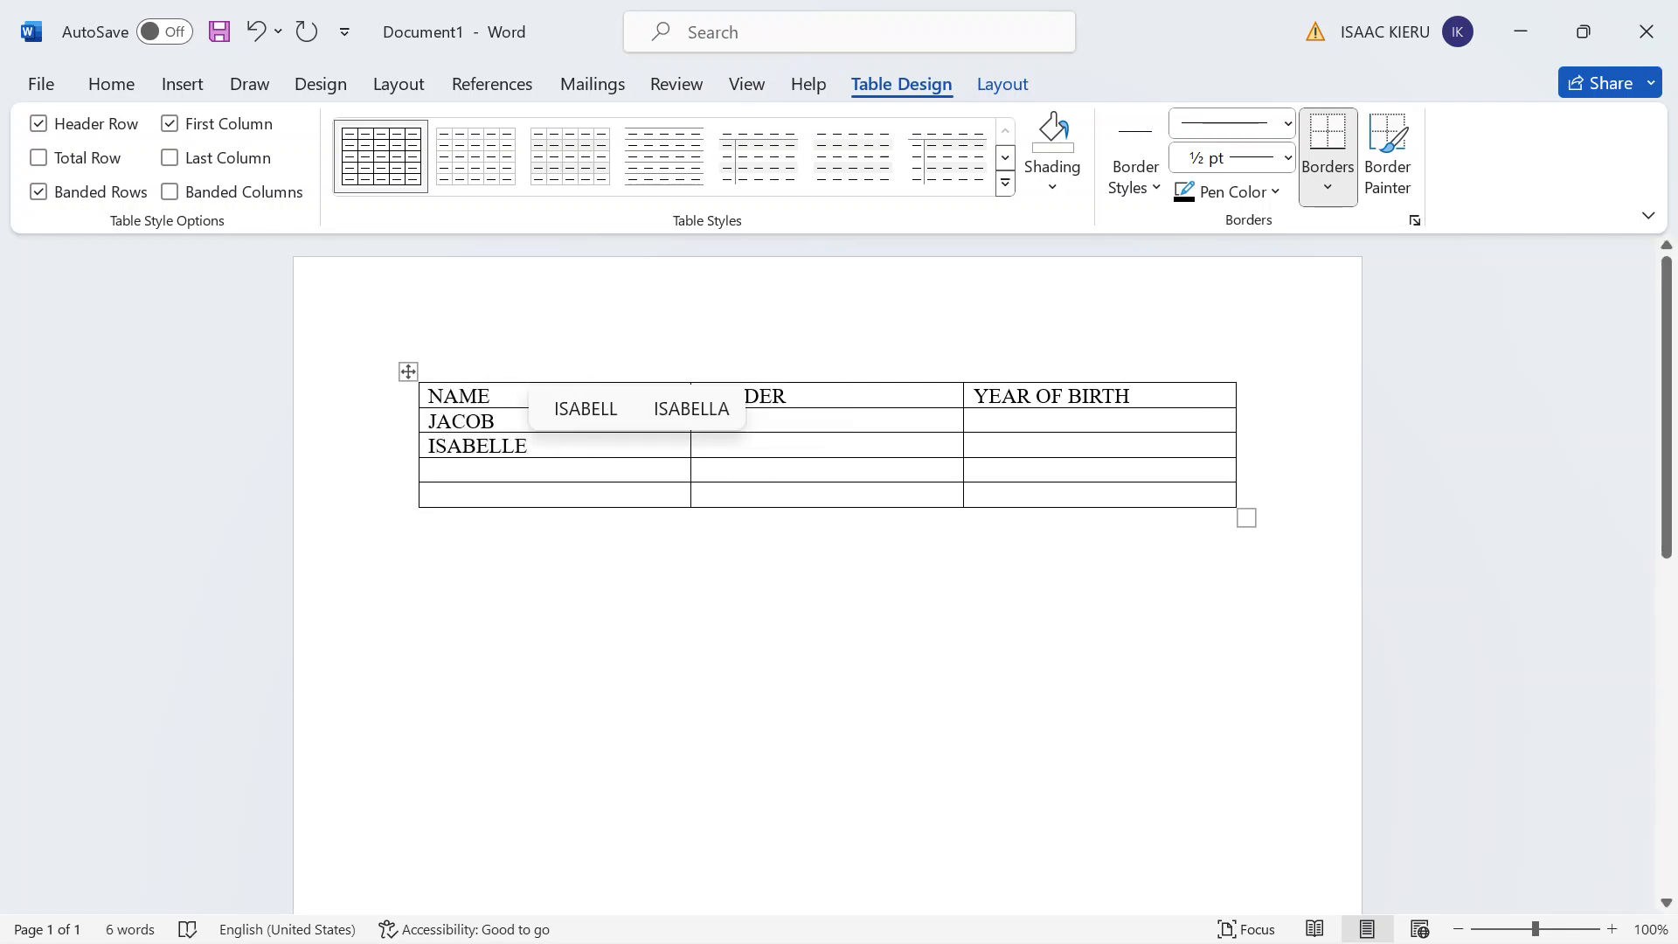
pyautogui.click(539, 476)
pyautogui.write('SO')
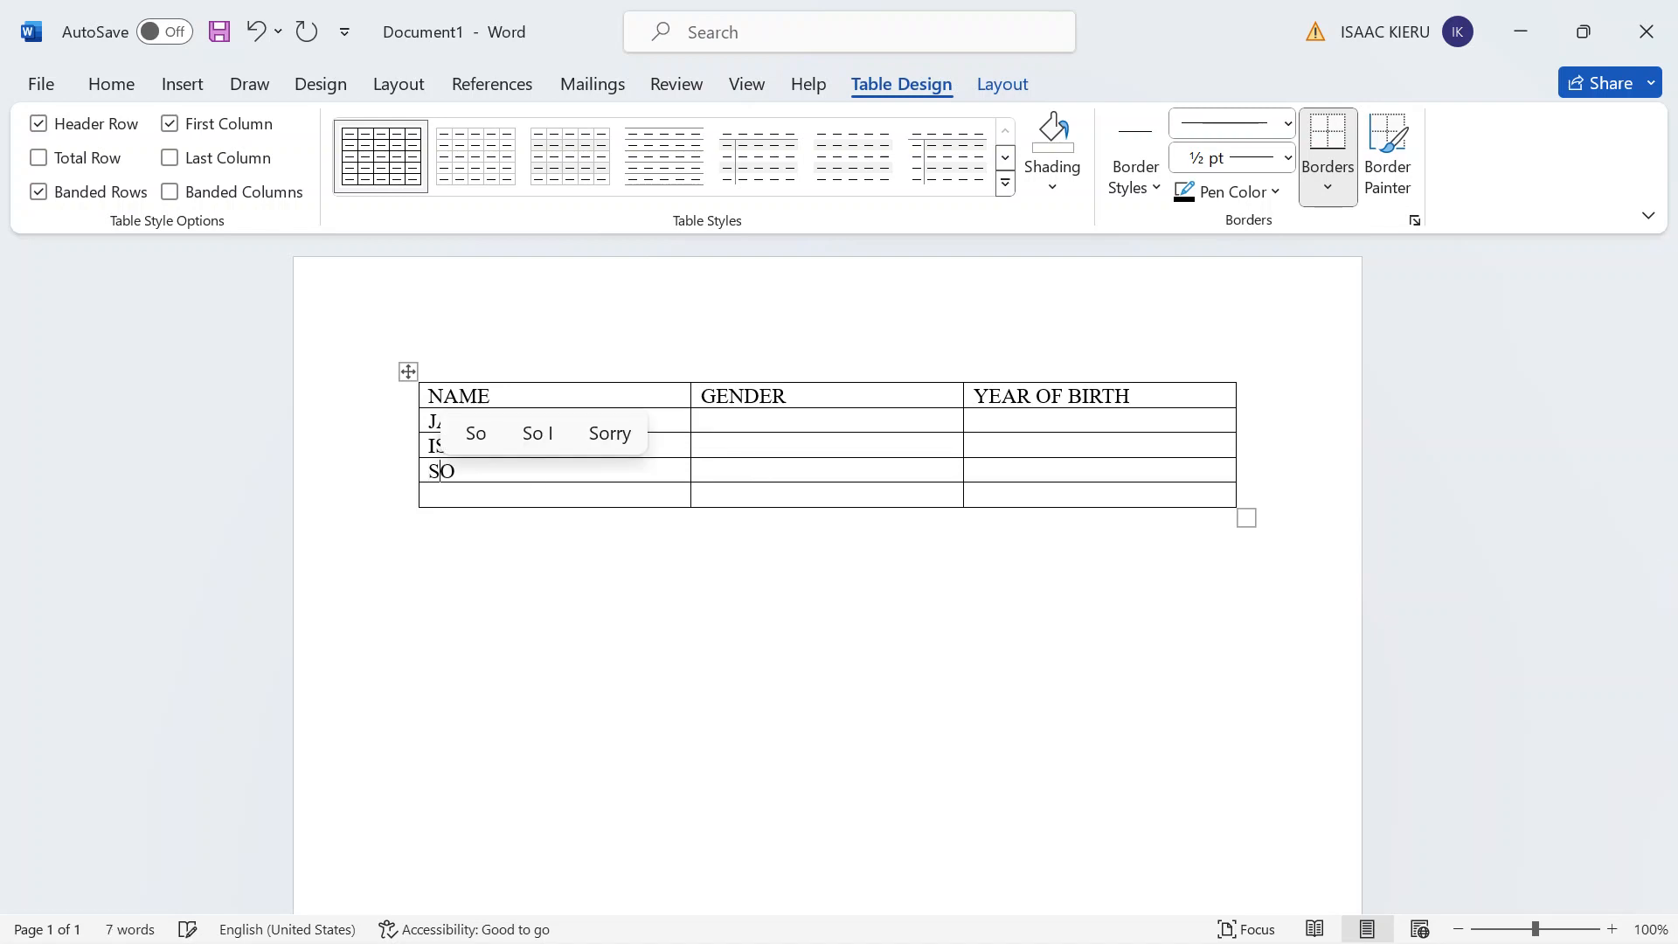
pyautogui.write('PHIA')
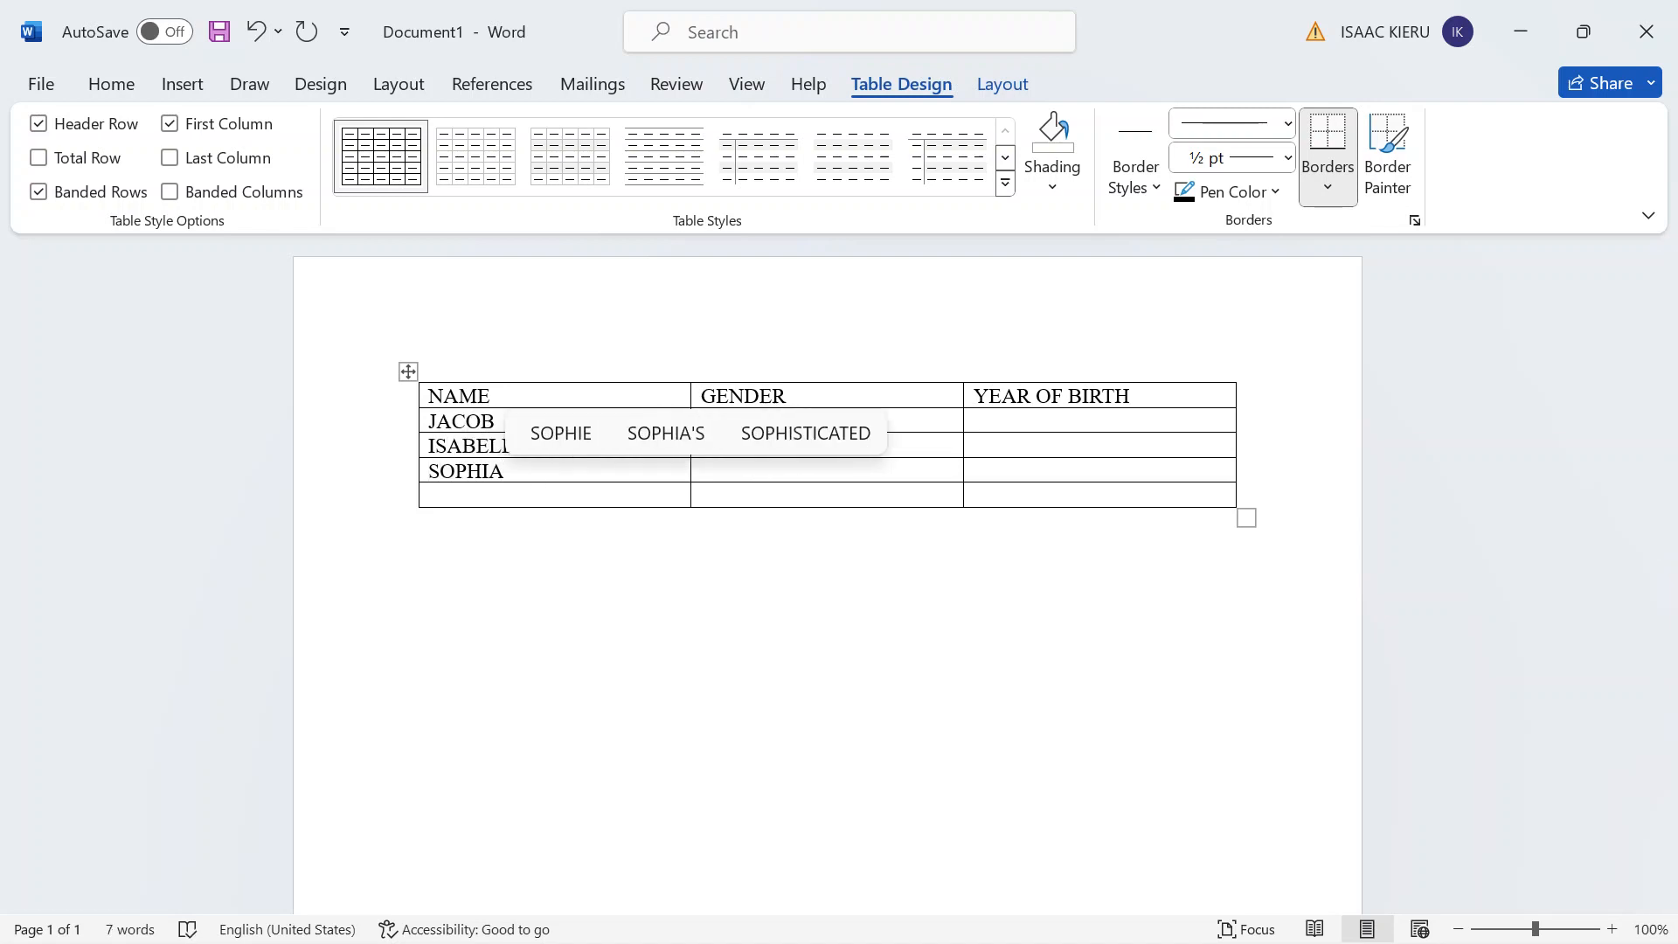
pyautogui.click(501, 499)
pyautogui.write('MICHA')
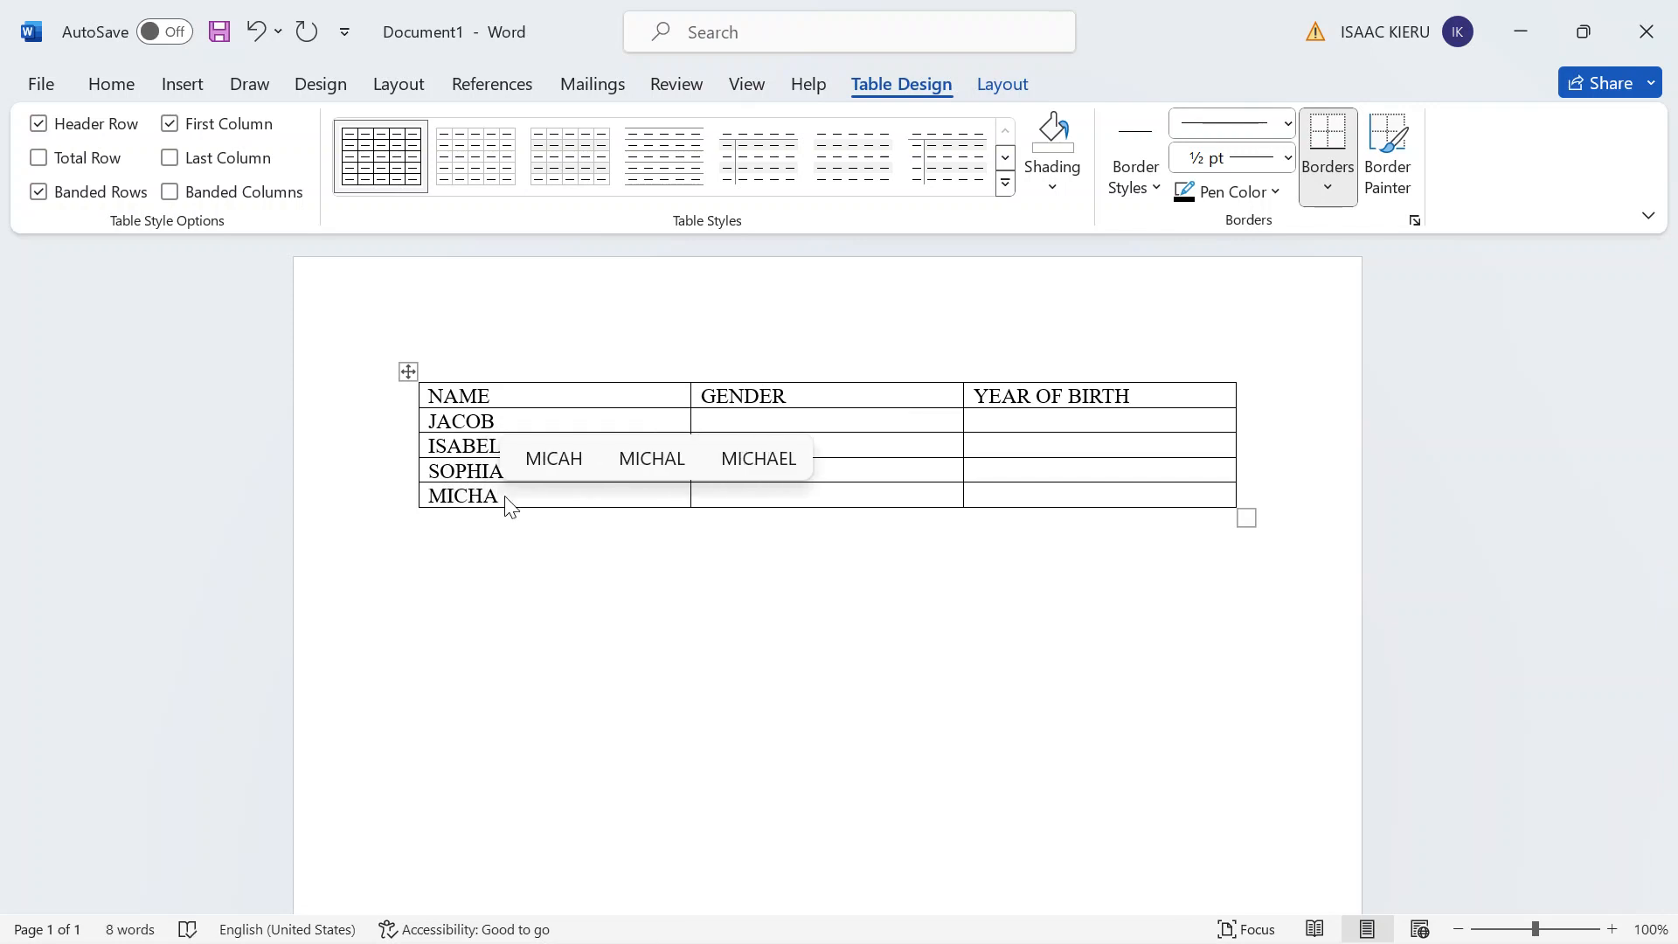
pyautogui.click(757, 458)
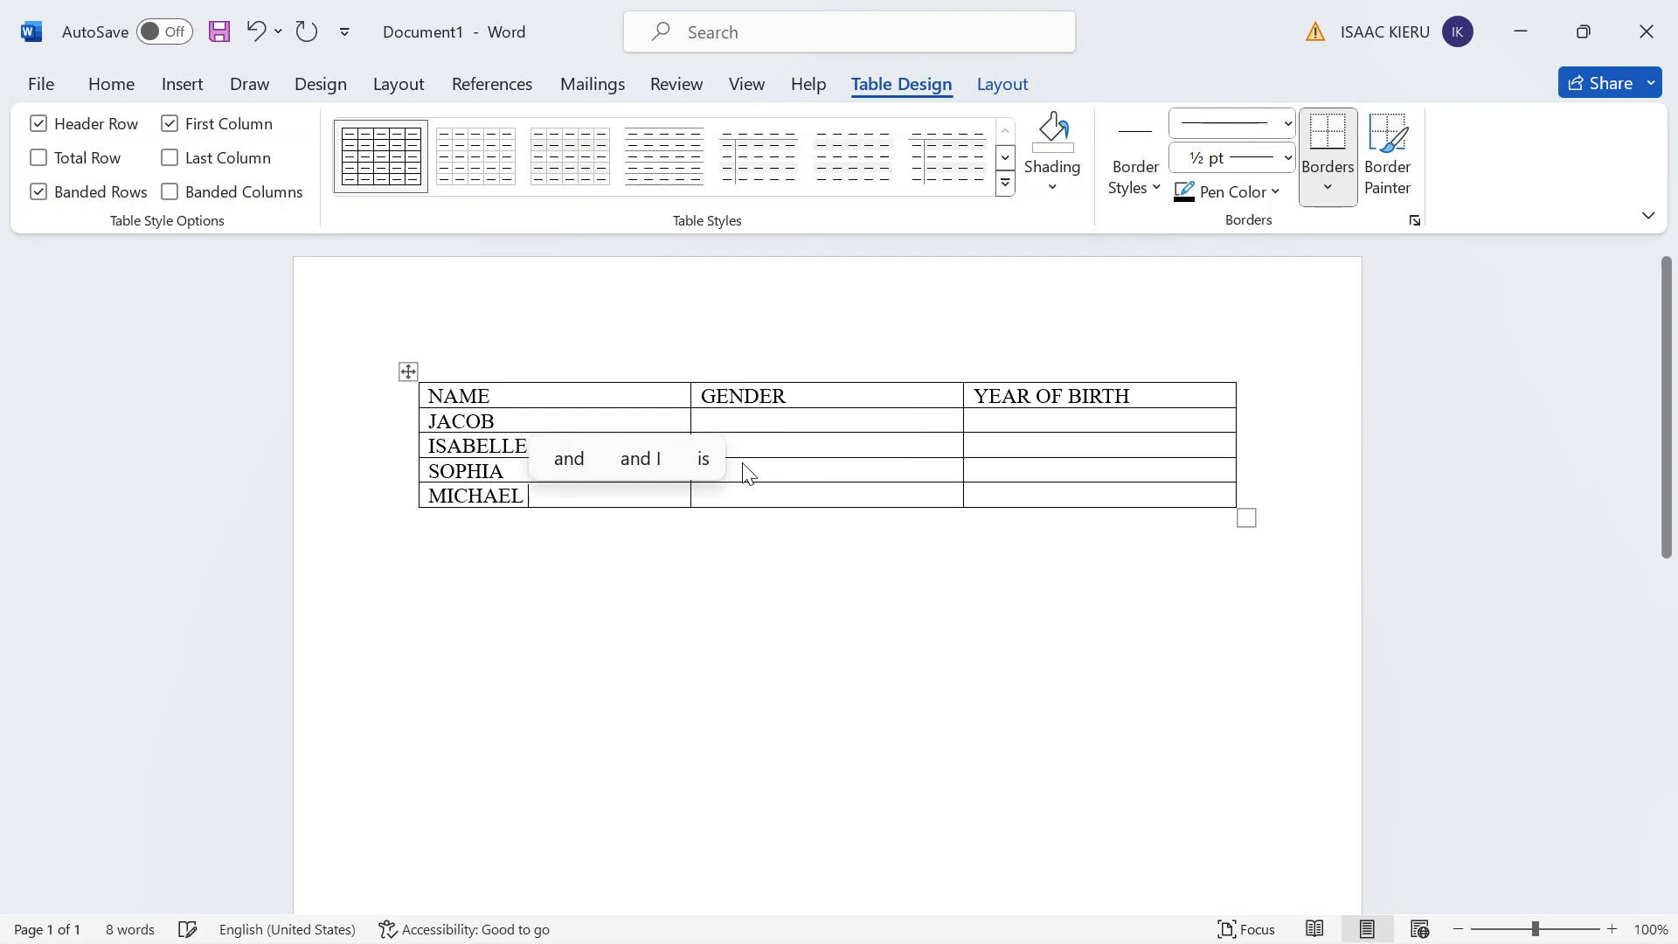
# Fill the first two people's GENDER and YEAR OF BIRTH cells with BOY, 2006 and GIRL, 2004.
pyautogui.click(732, 416)
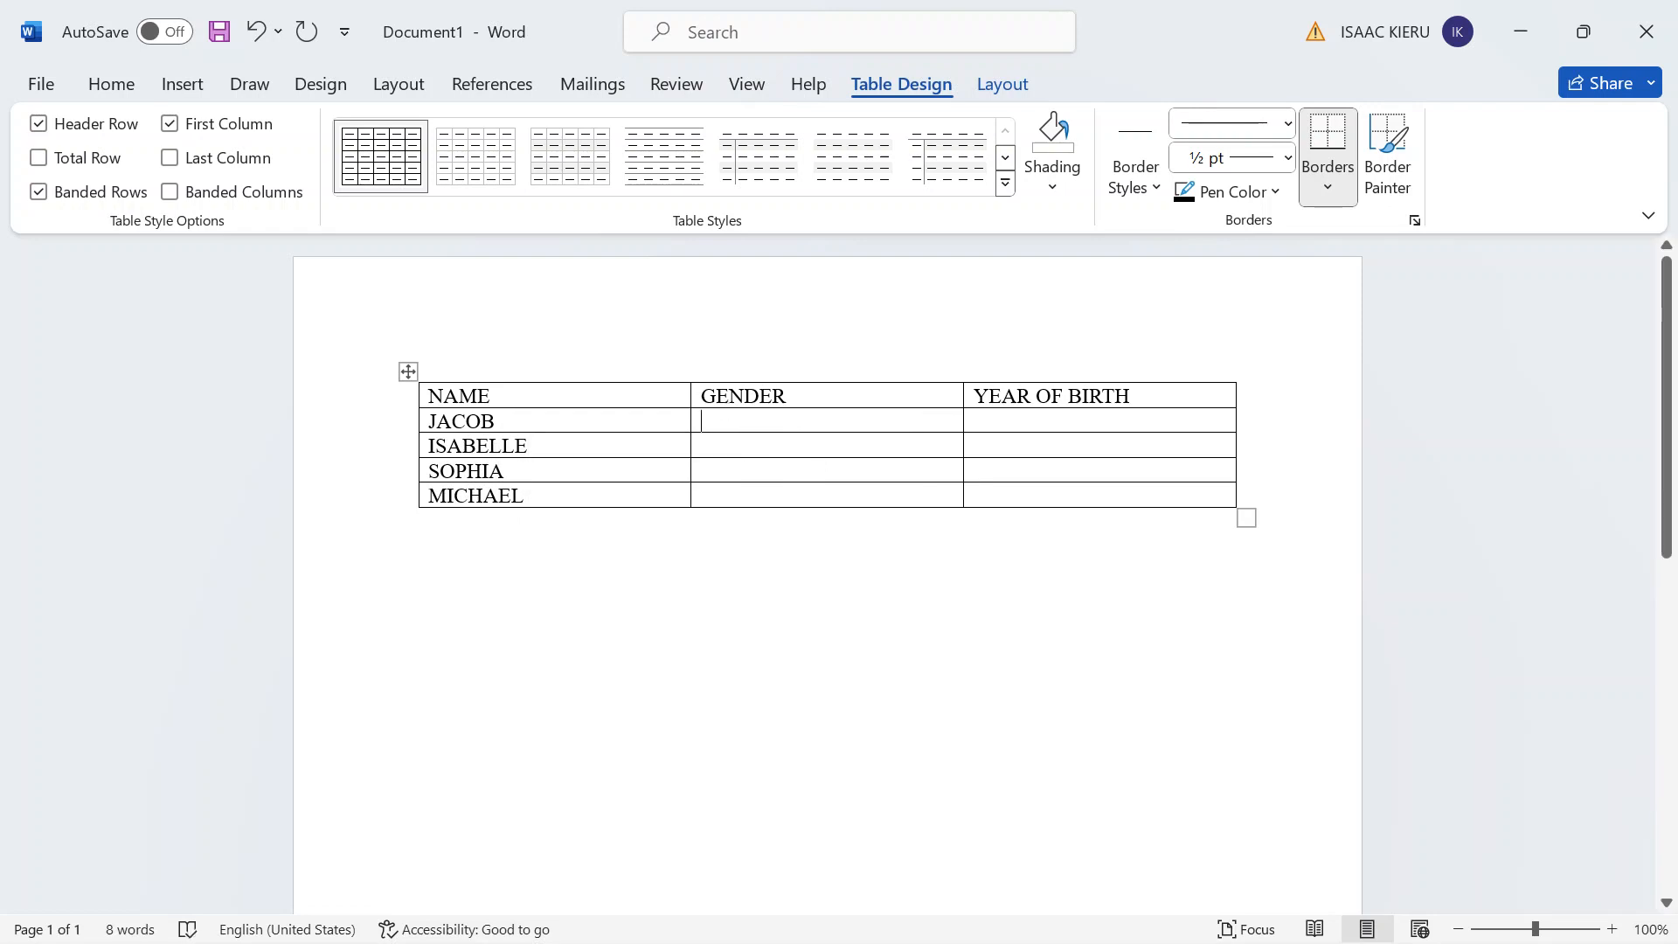
pyautogui.write('BOY')
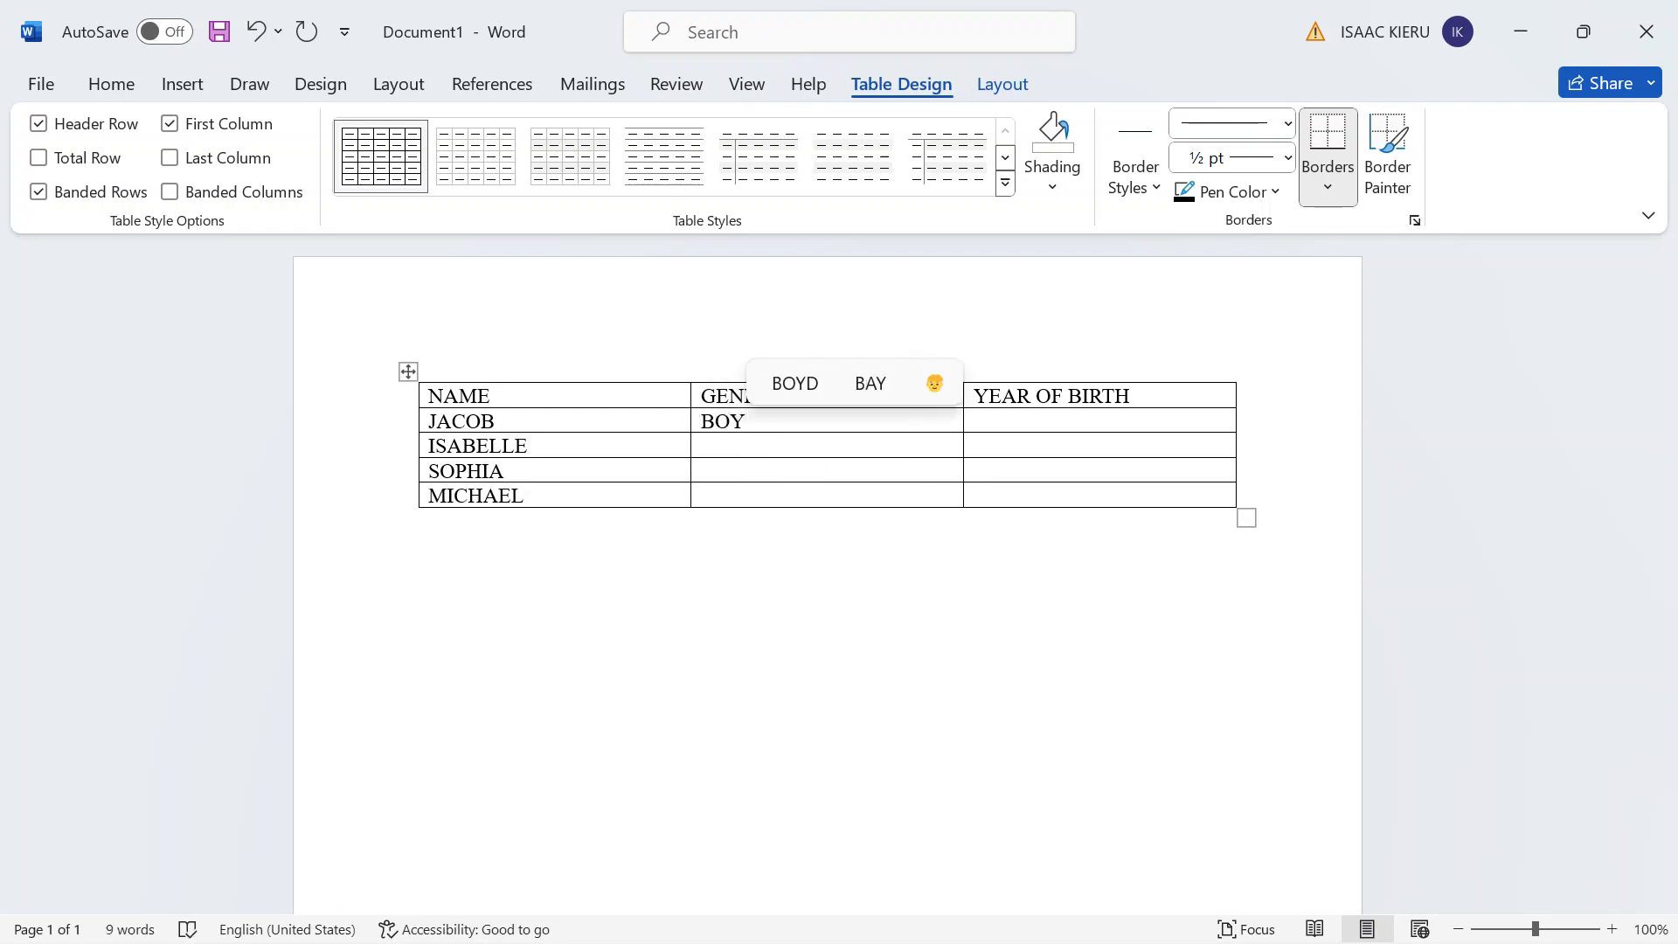
pyautogui.click(1016, 426)
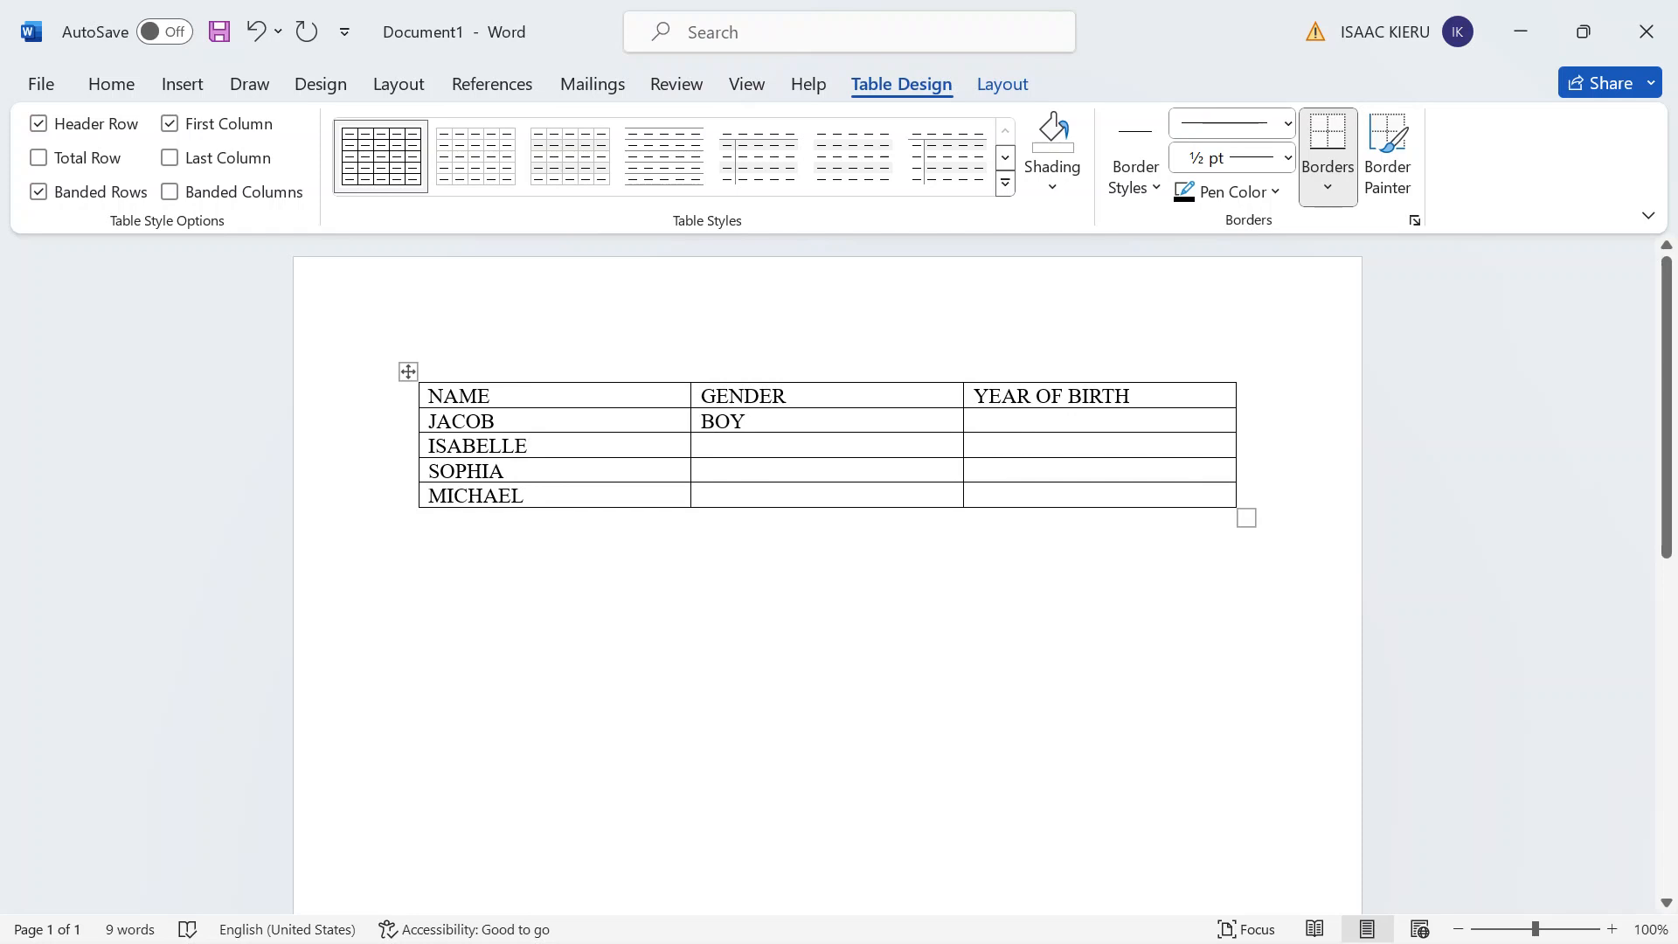
pyautogui.write('2006')
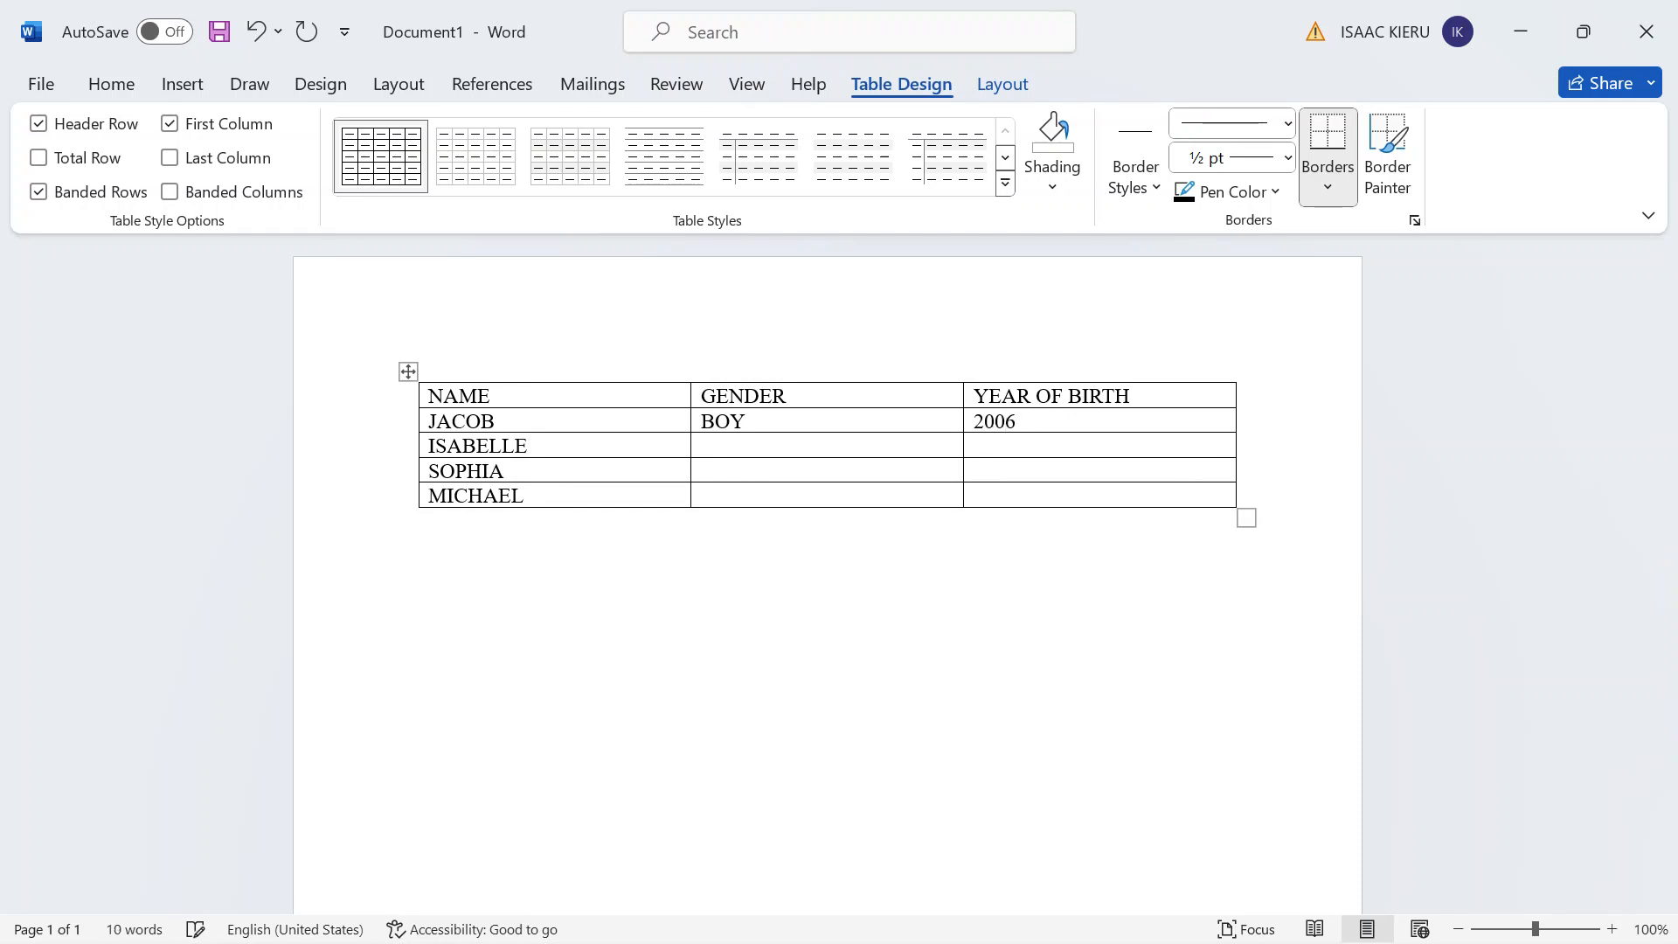
pyautogui.click(825, 453)
pyautogui.write('GIRL\t')
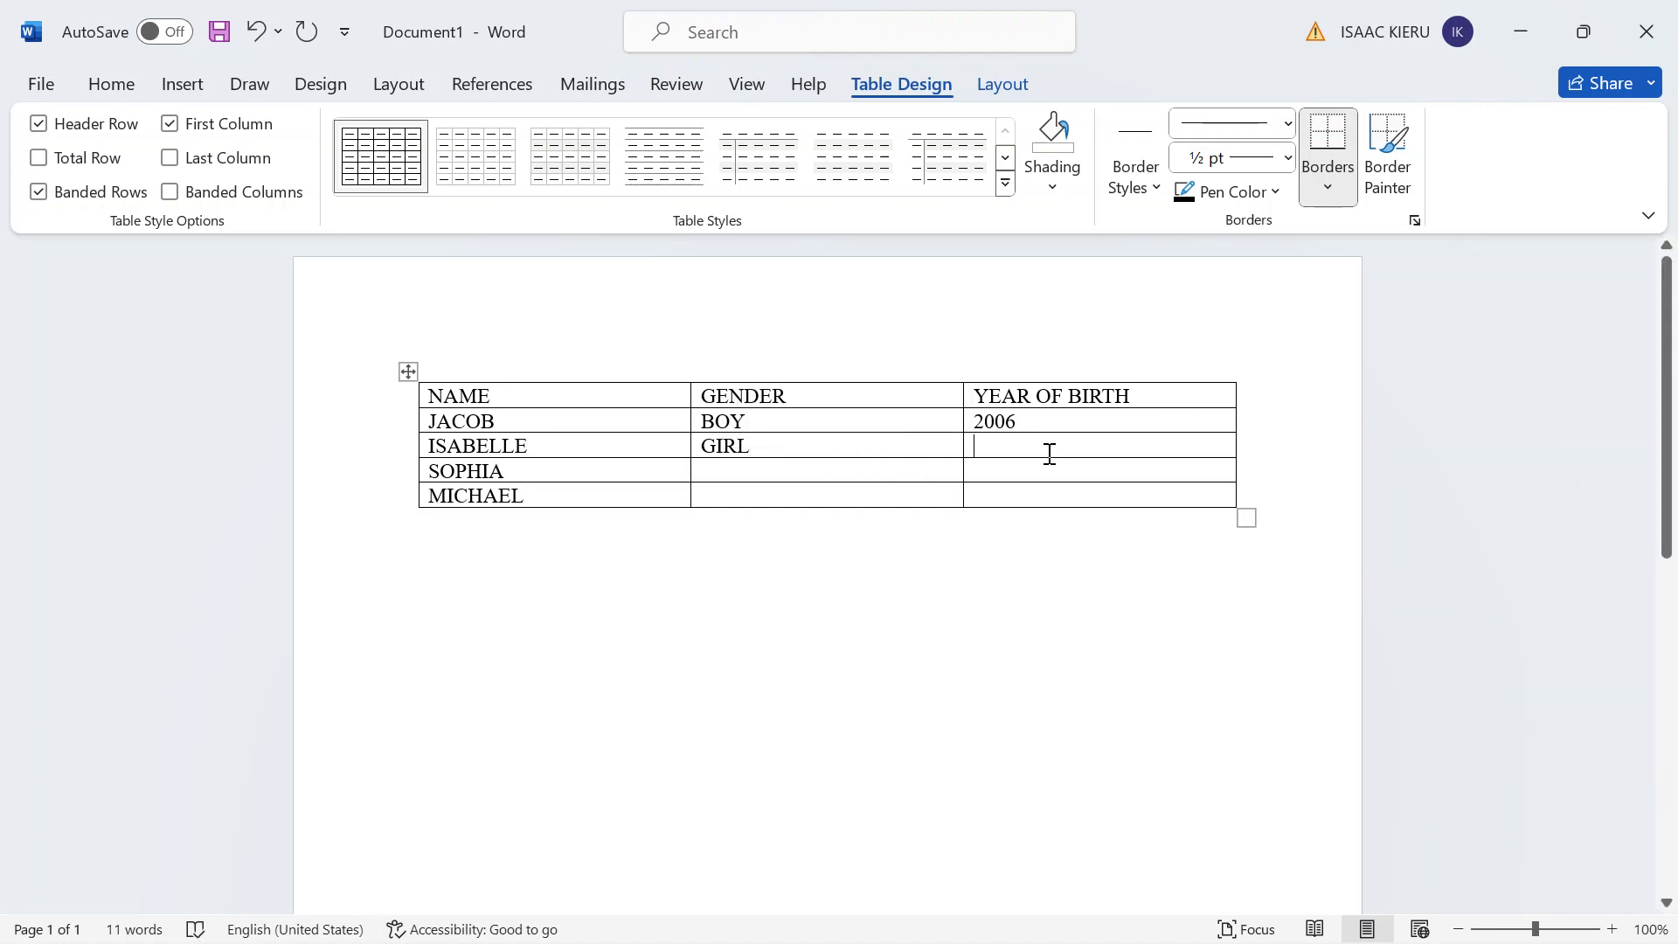
pyautogui.write('2004')
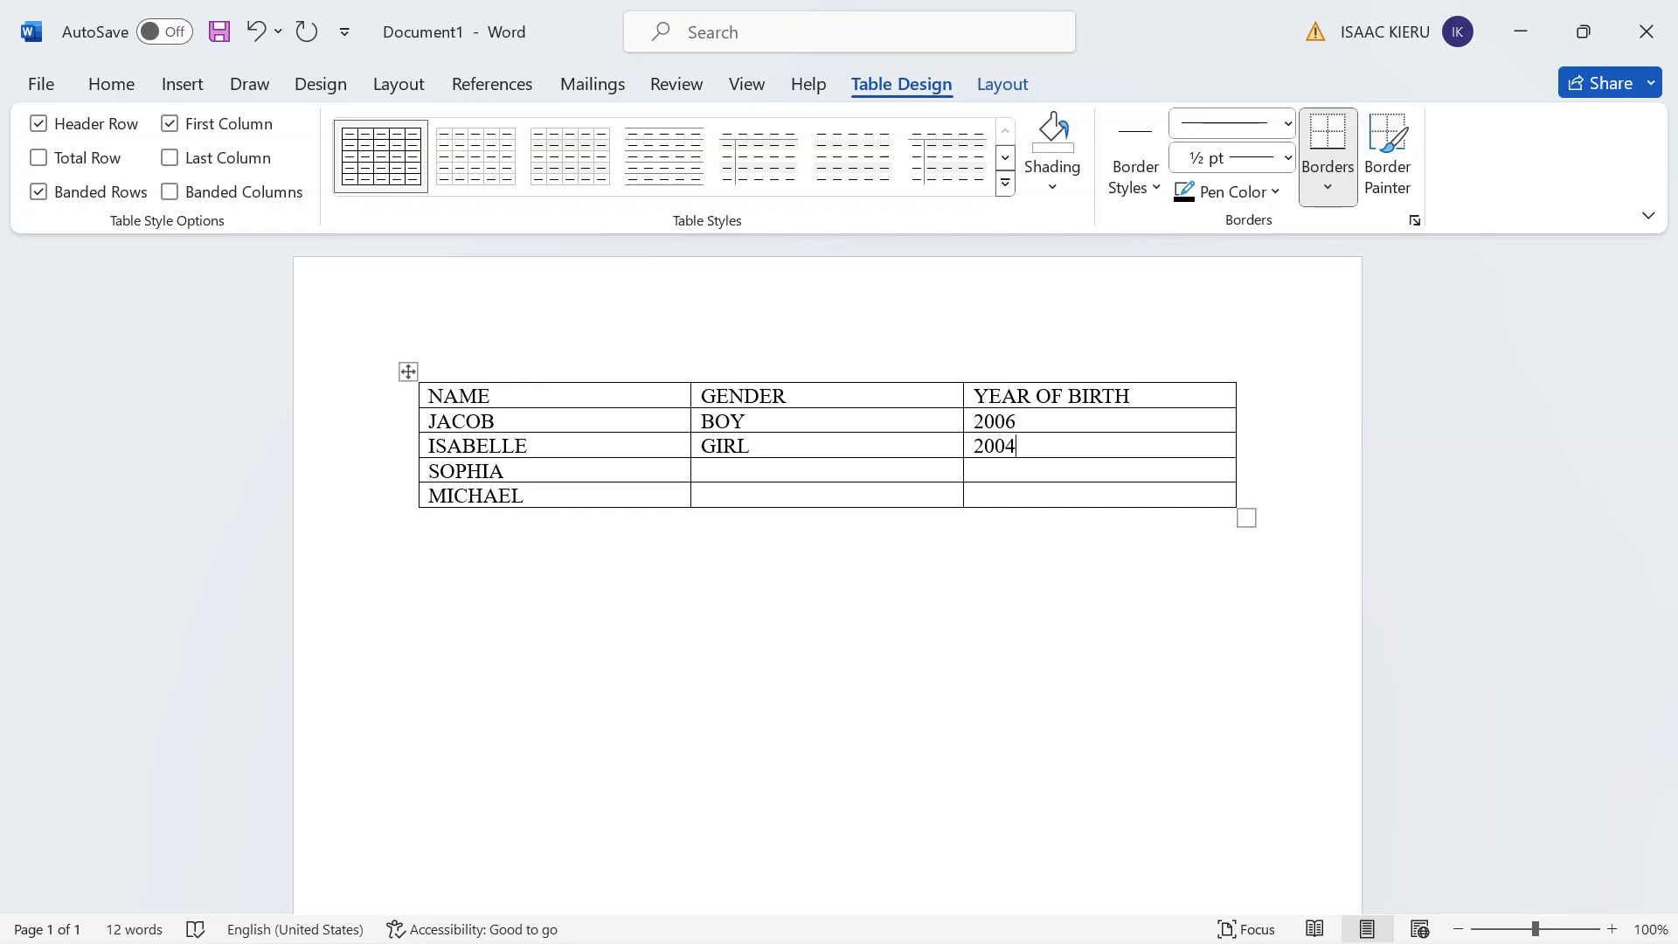
# Fill the last two people's GENDER and YEAR OF BIRTH cells with GIRL, 2010 and BOY, 2011.
pyautogui.click(767, 464)
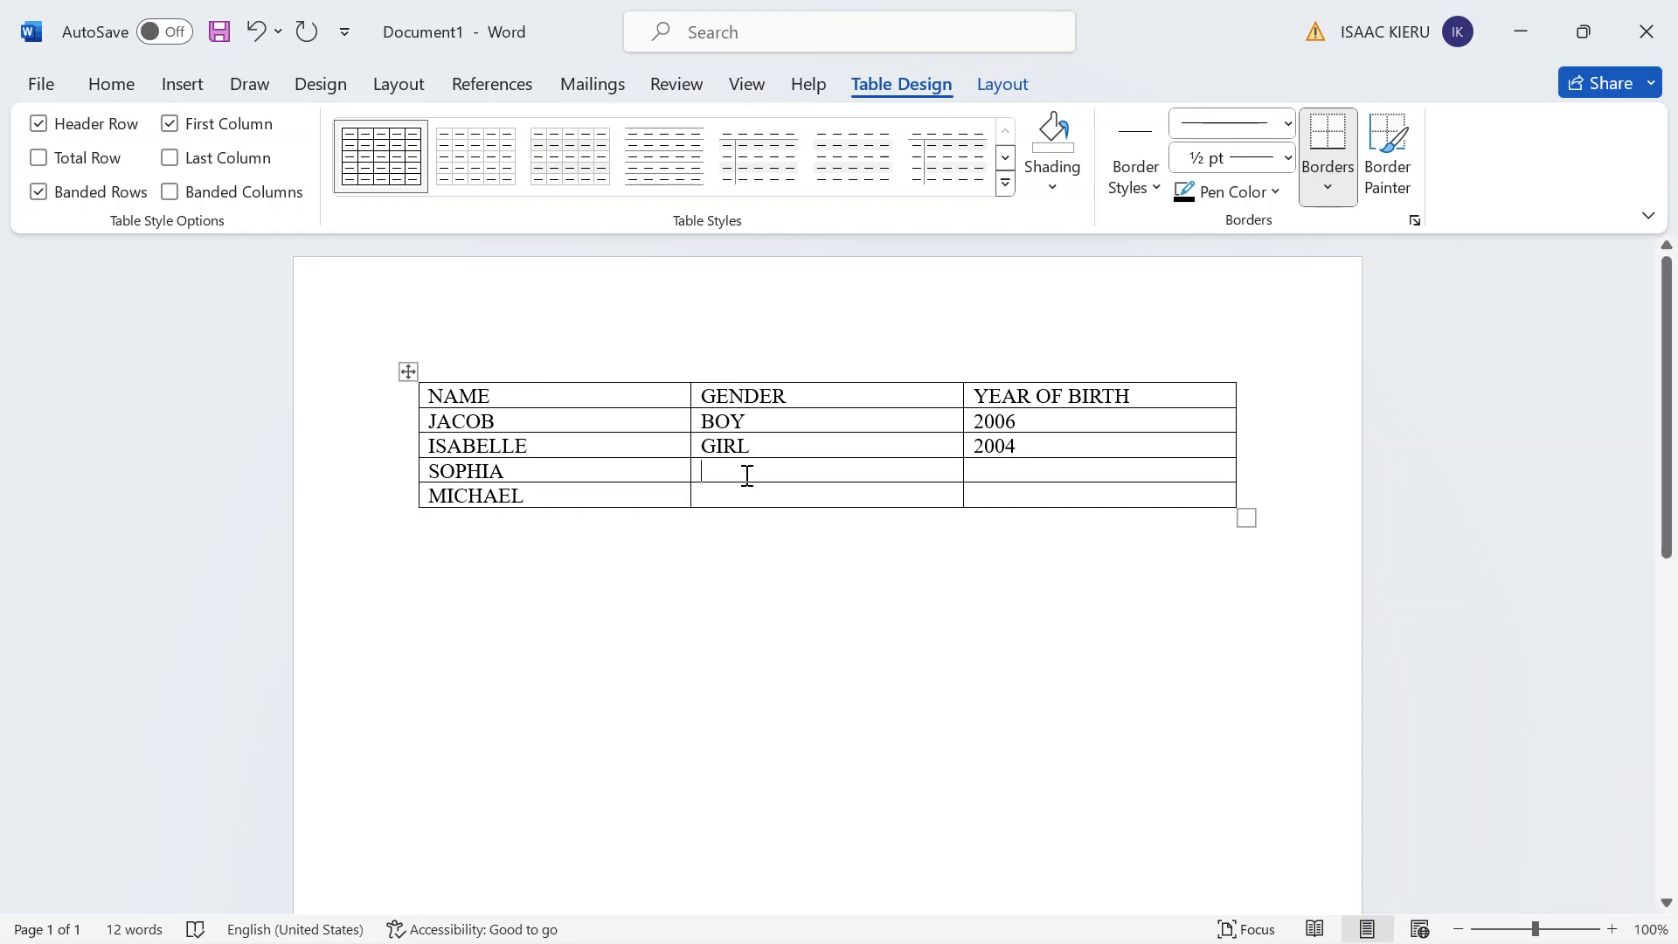
pyautogui.write('GIR')
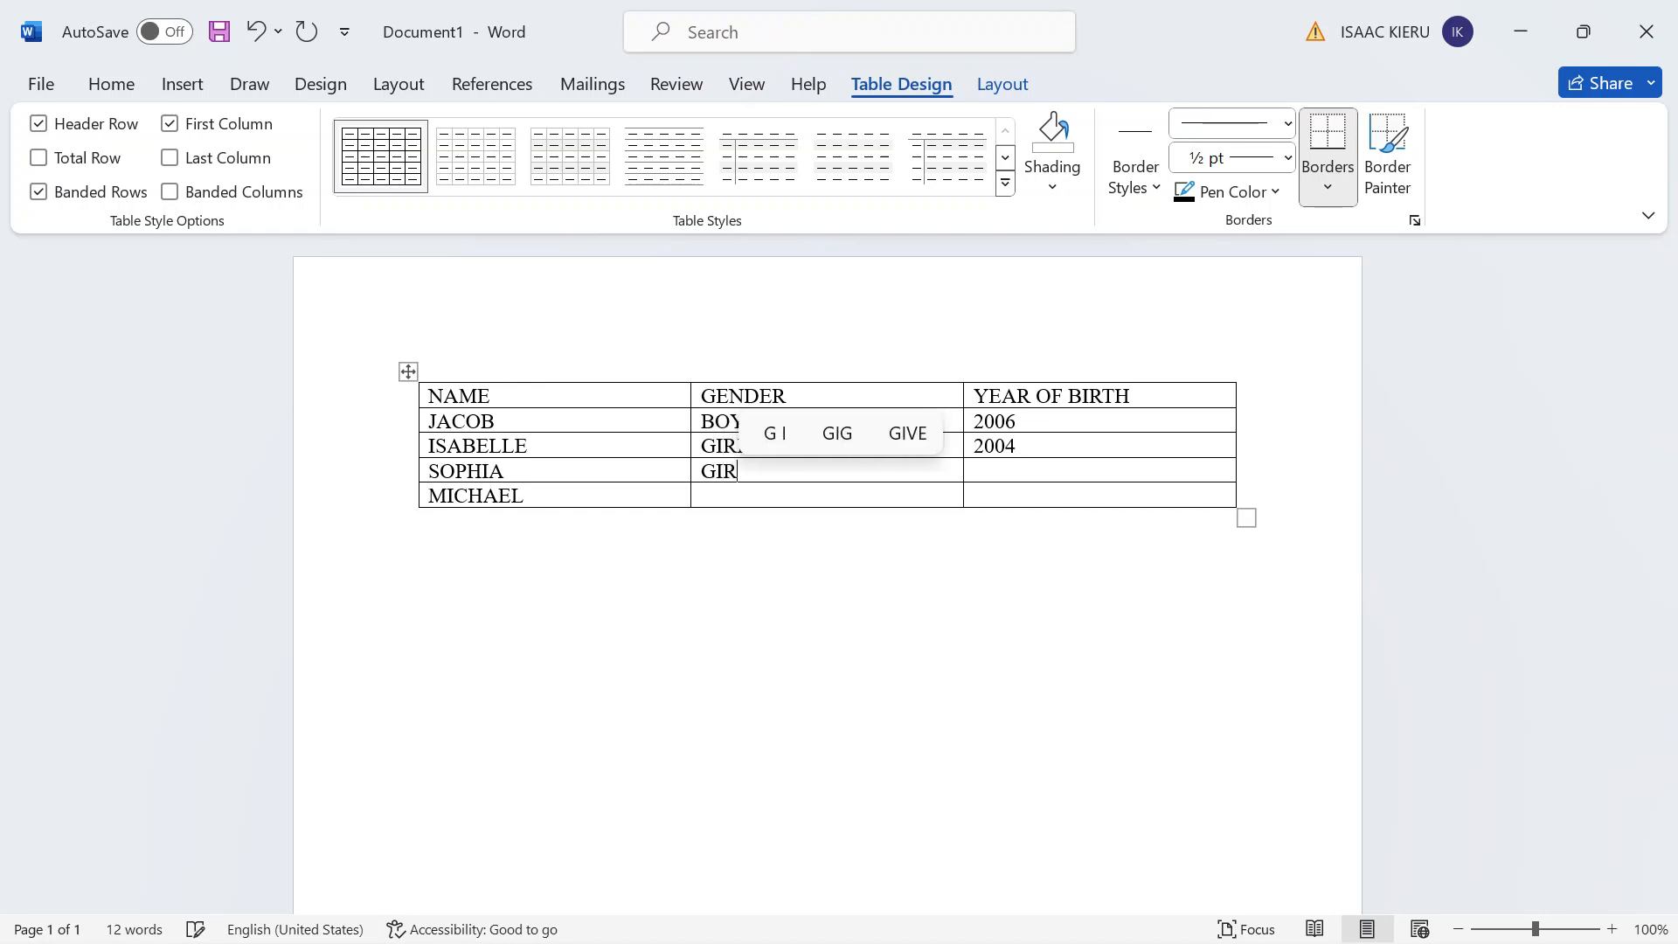
pyautogui.write('L')
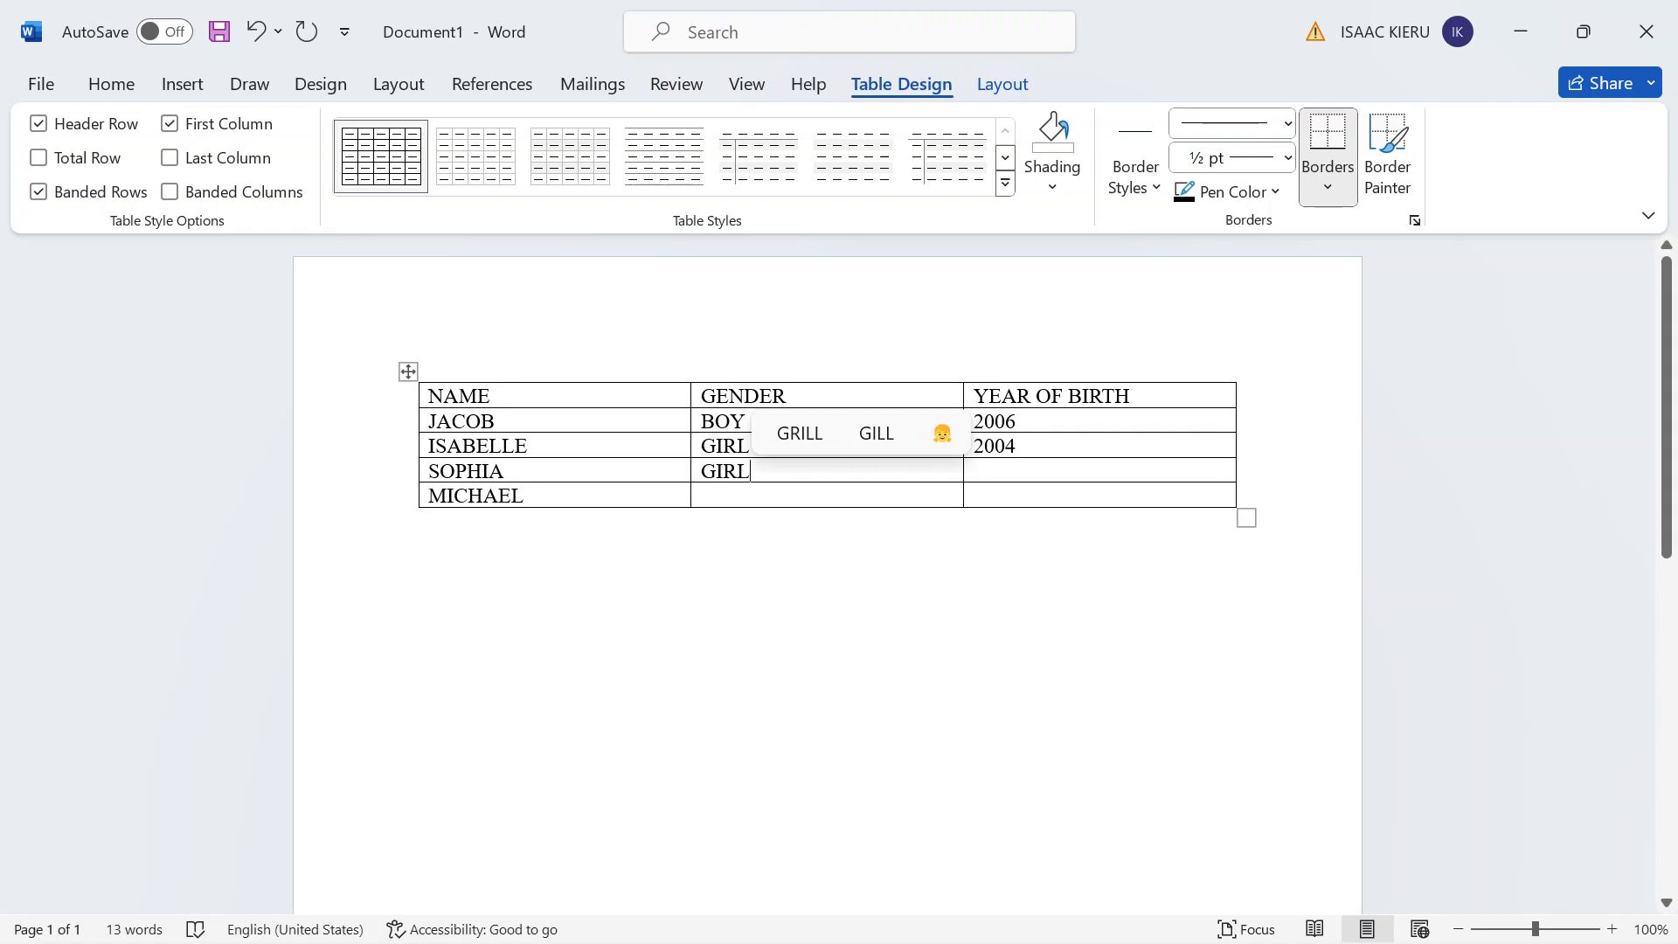
pyautogui.click(1018, 471)
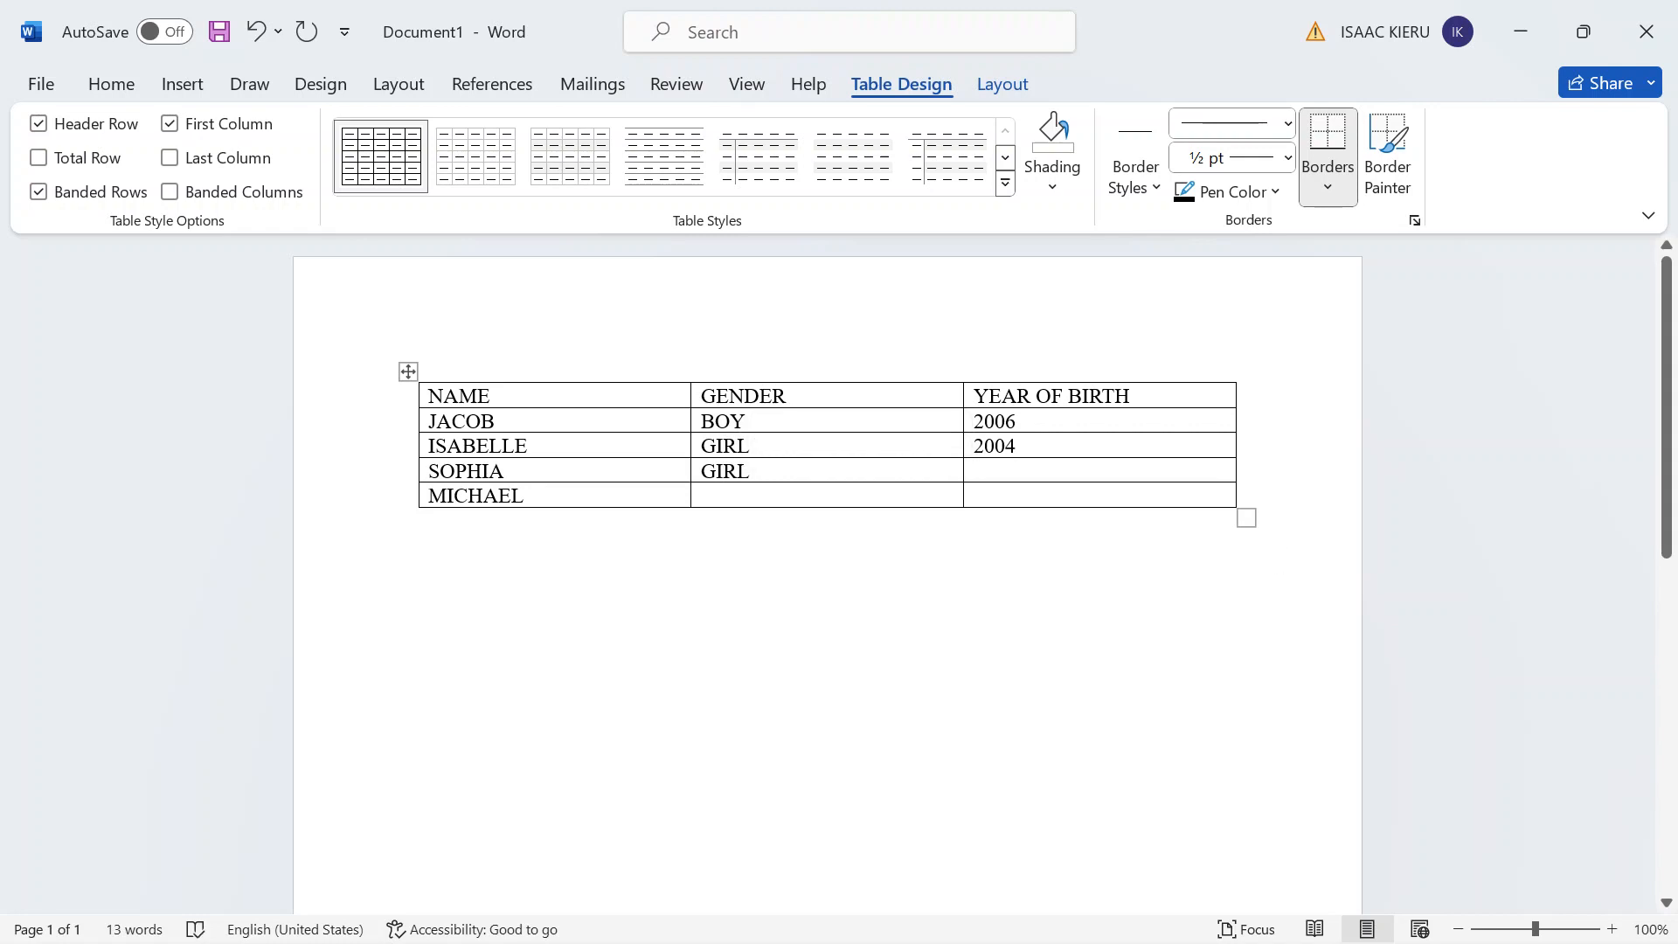
pyautogui.write('201')
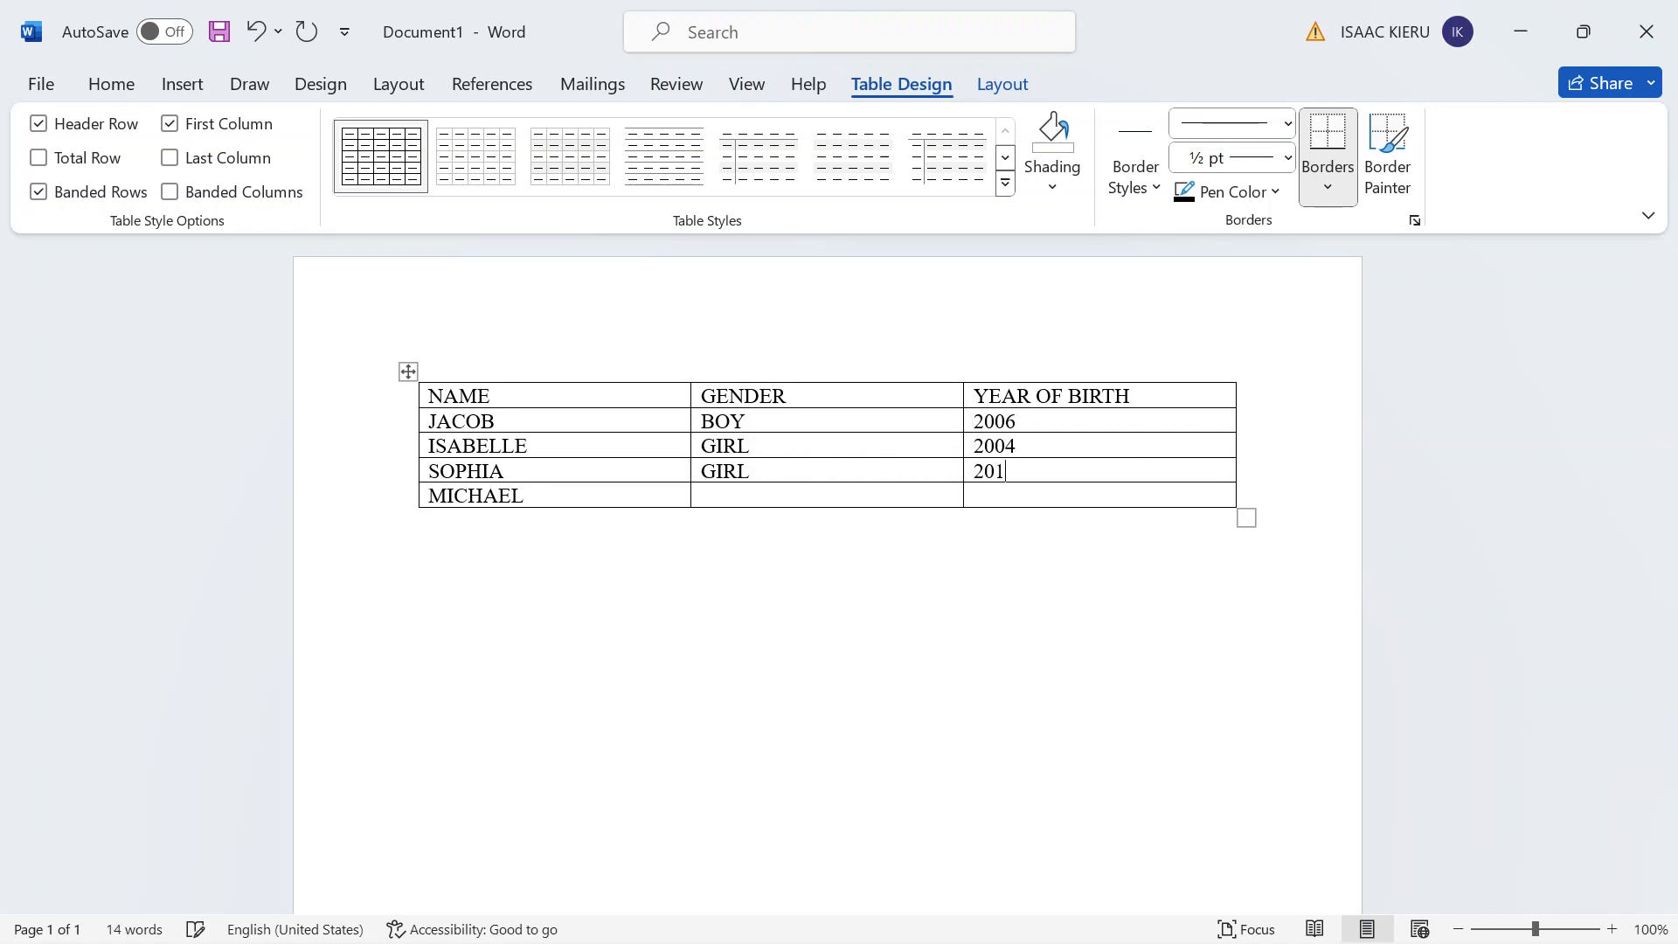
pyautogui.write('0')
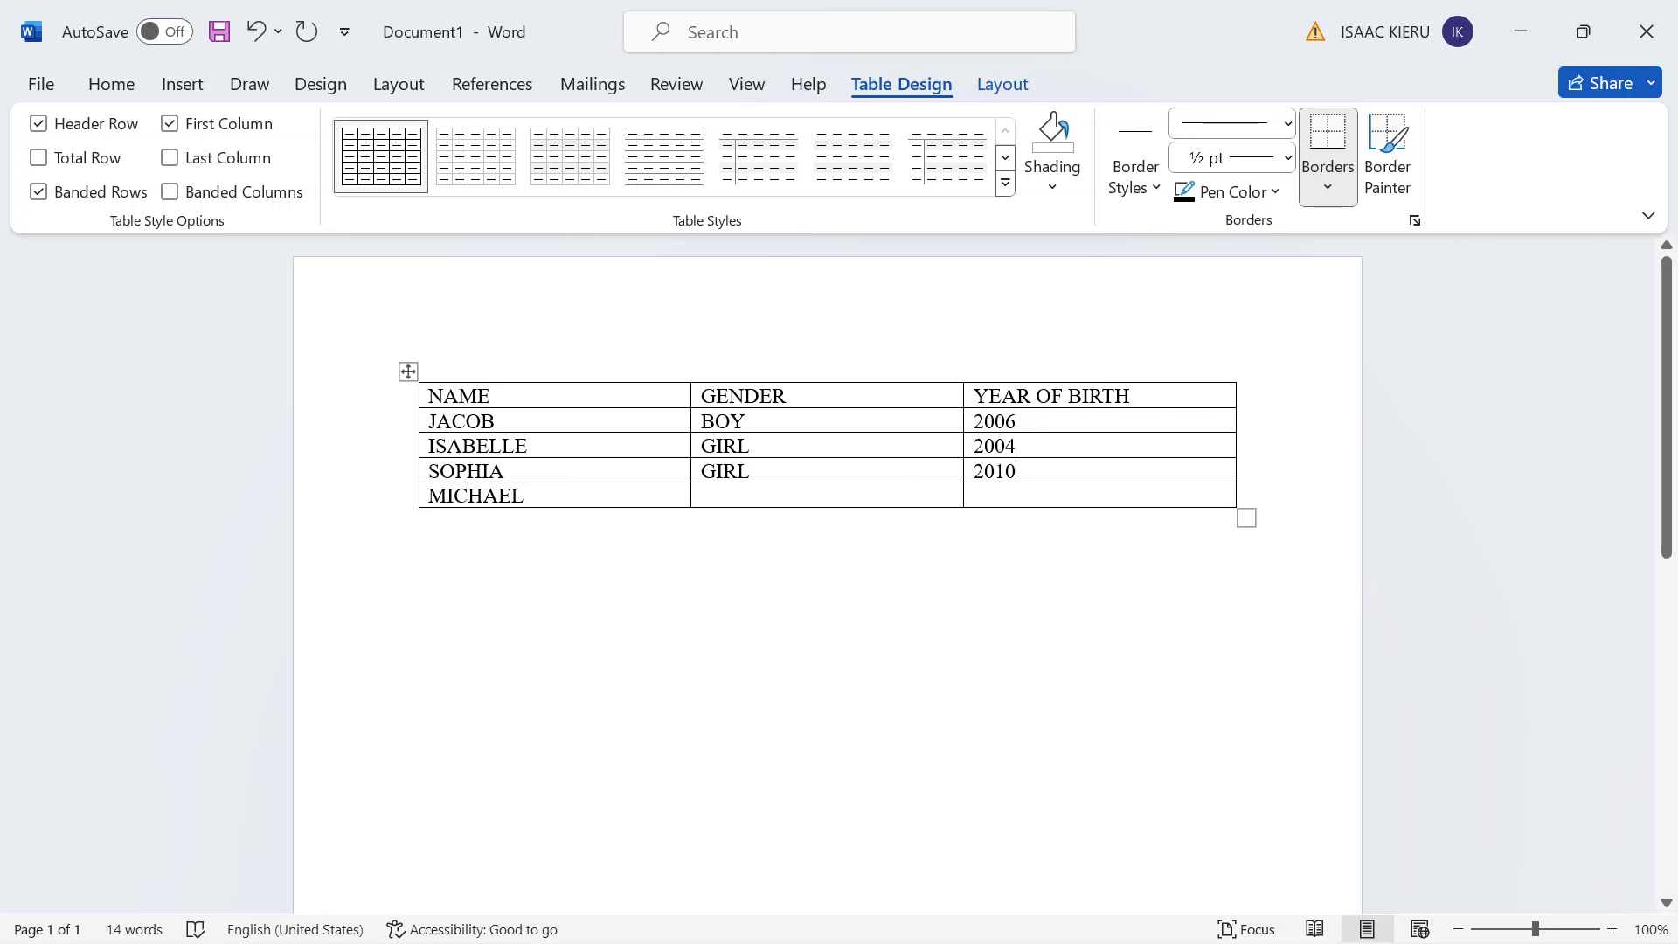
pyautogui.click(848, 512)
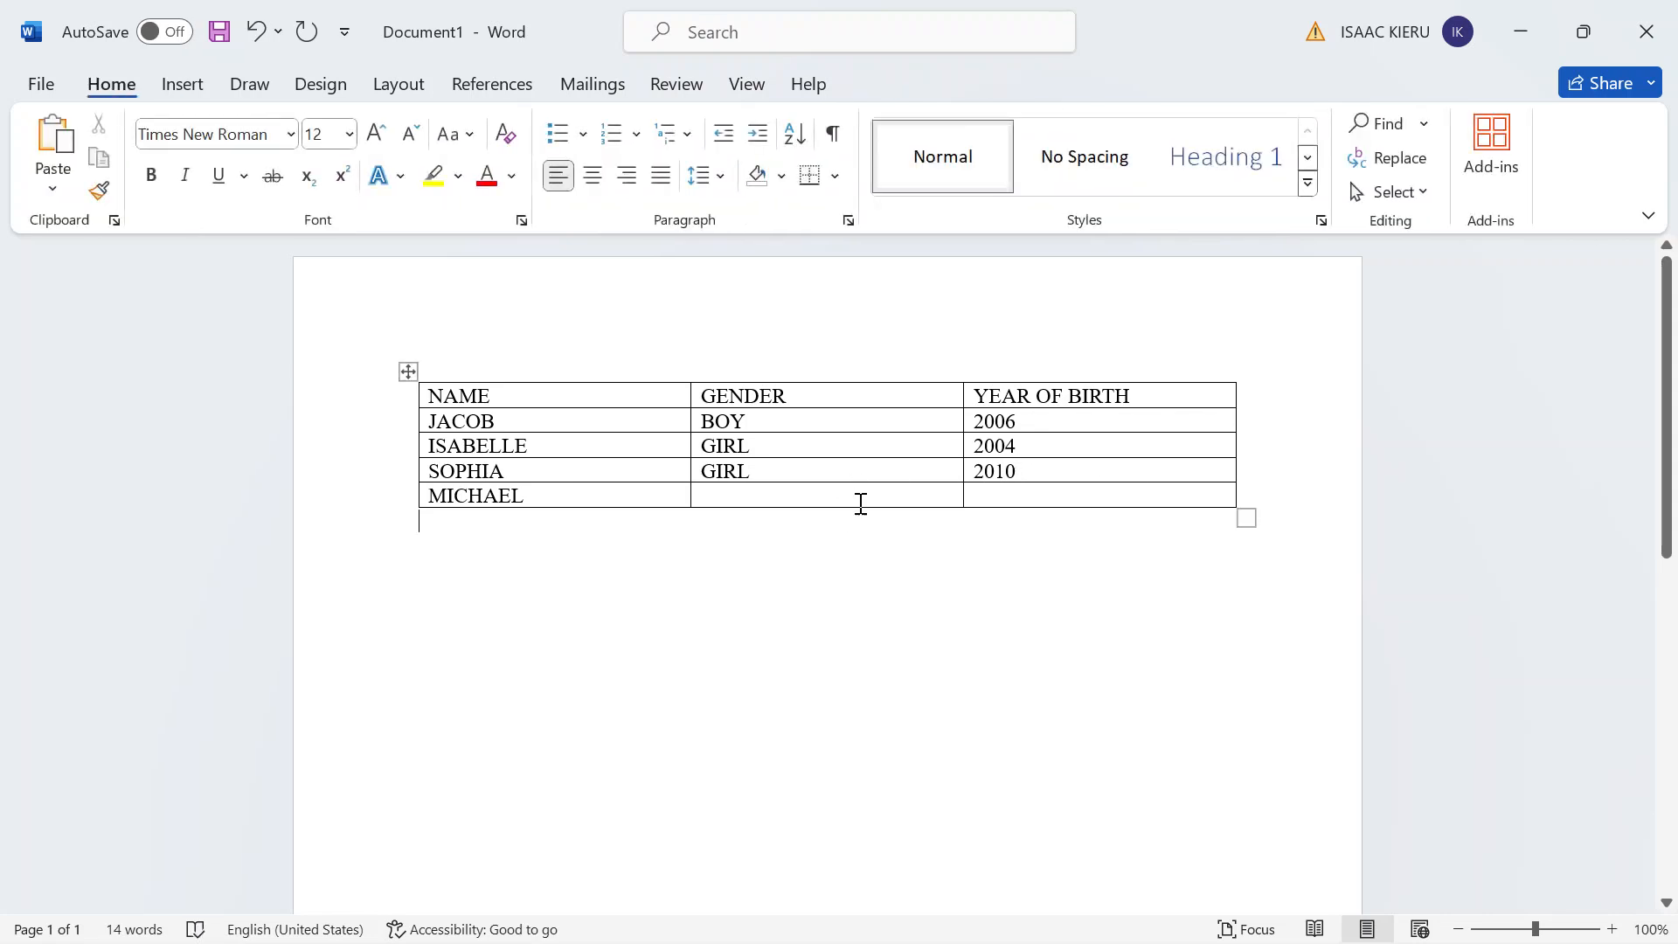
pyautogui.click(720, 498)
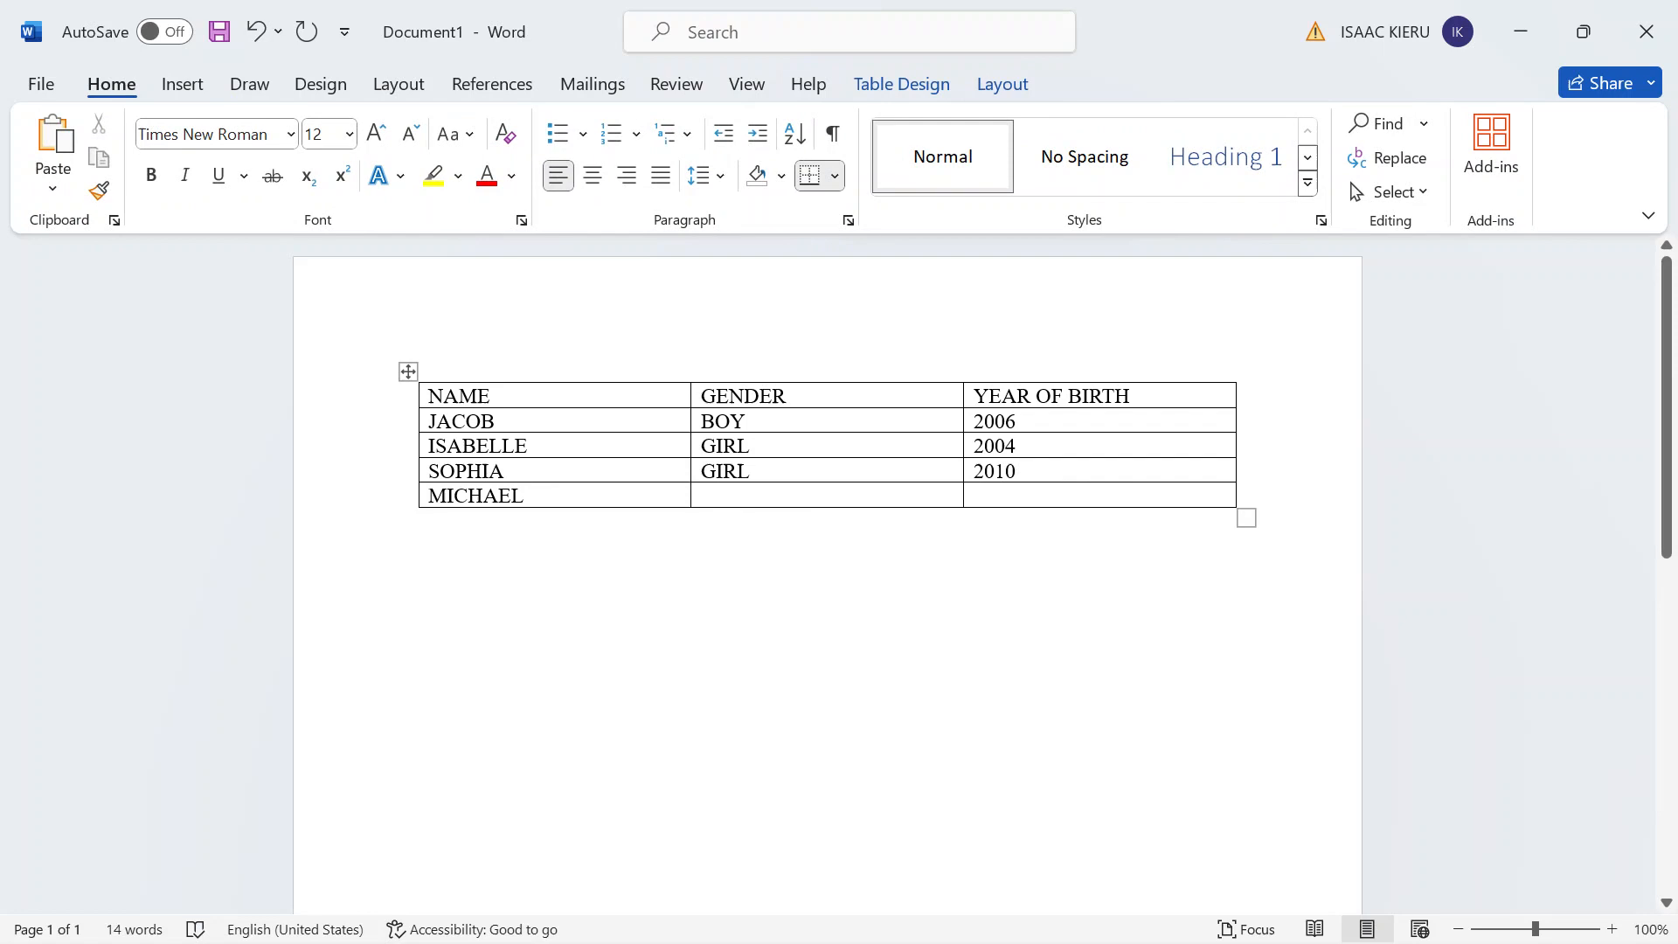
pyautogui.write('BOY')
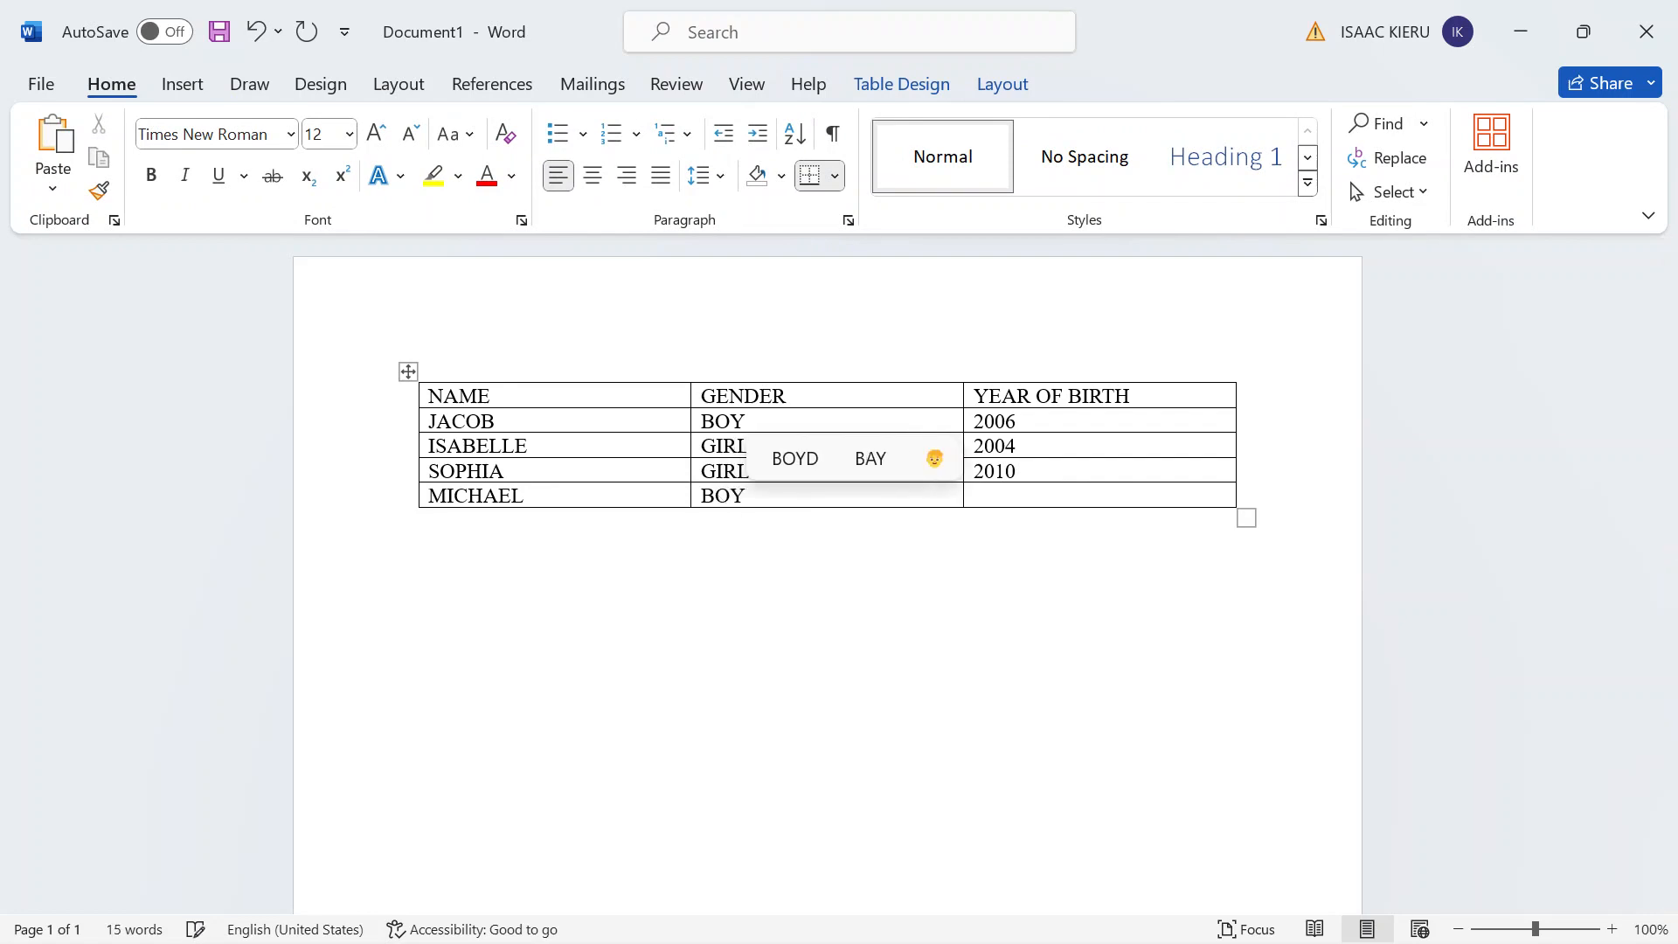
pyautogui.press('Tab')
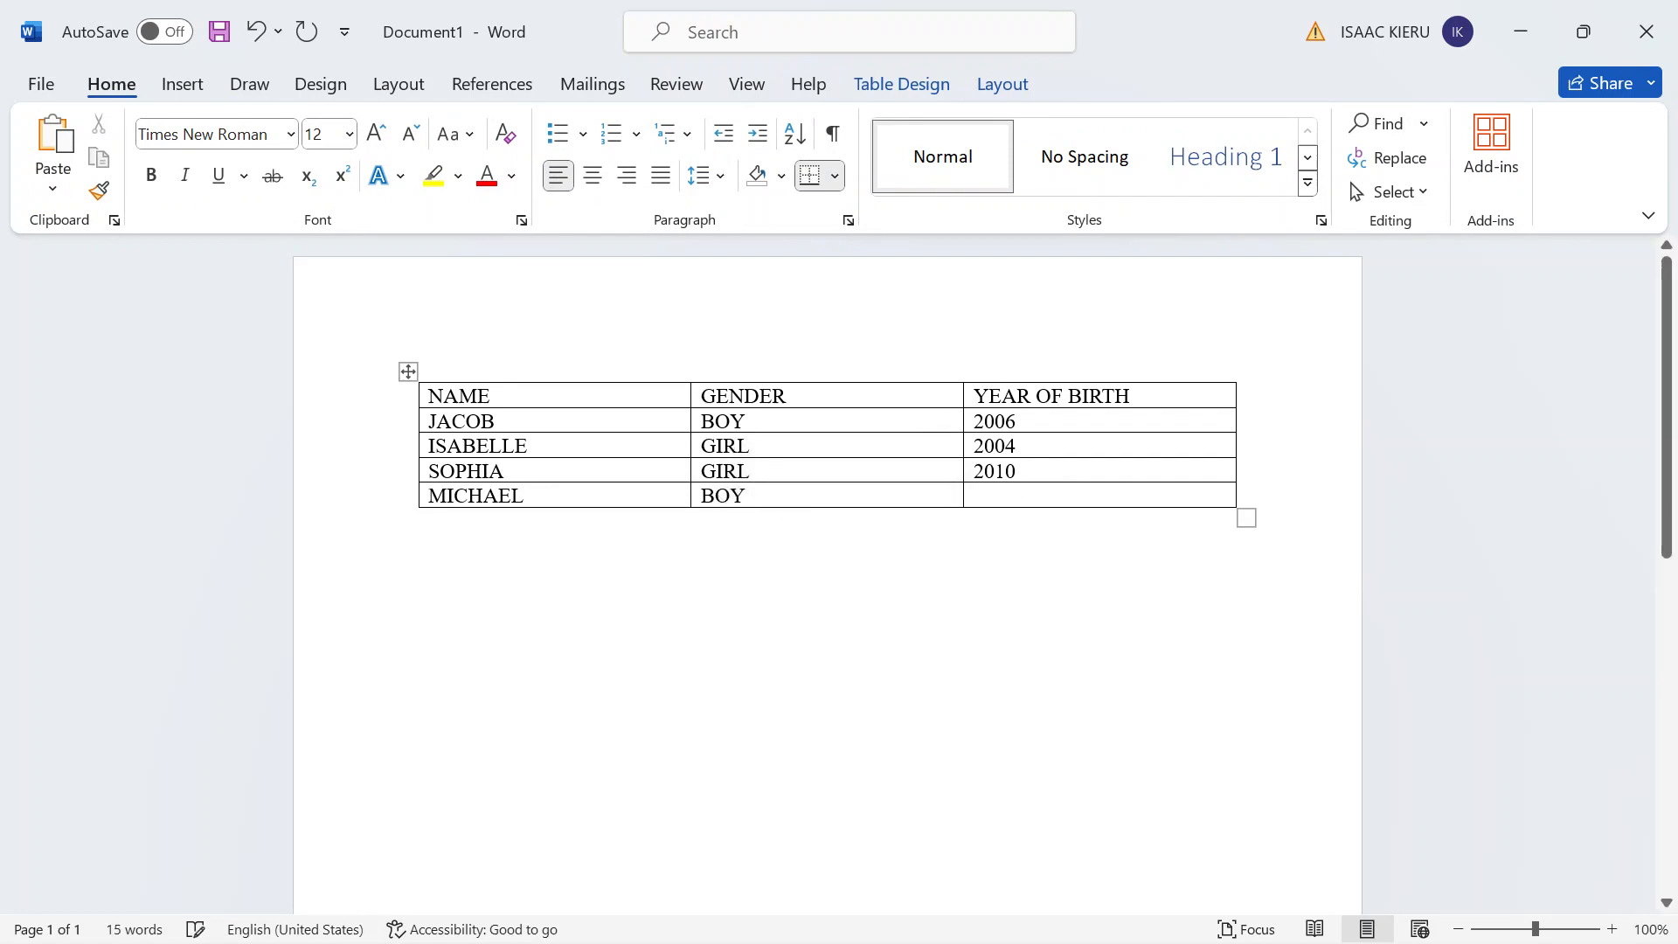
pyautogui.write('2011')
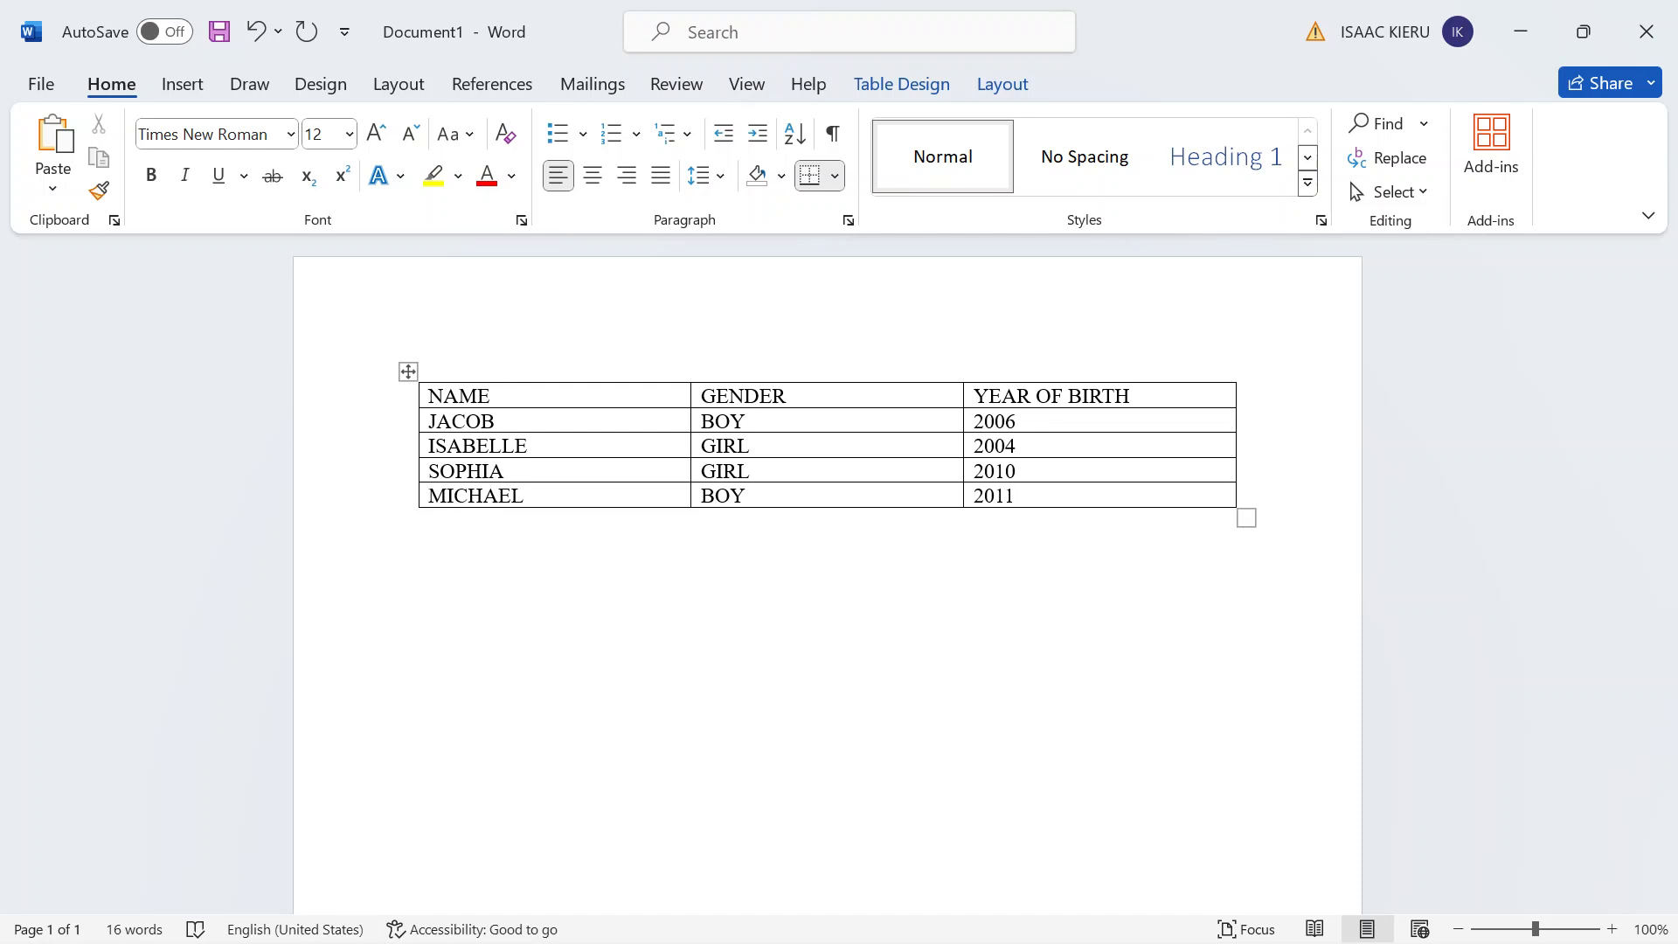
# Undo the names table's entries and insertion back through the marks table's deletion, and redo that deletion.
pyautogui.click(250, 35)
pyautogui.click(250, 35)
pyautogui.click(251, 35)
pyautogui.click(251, 35)
pyautogui.click(251, 35)
pyautogui.click(251, 35)
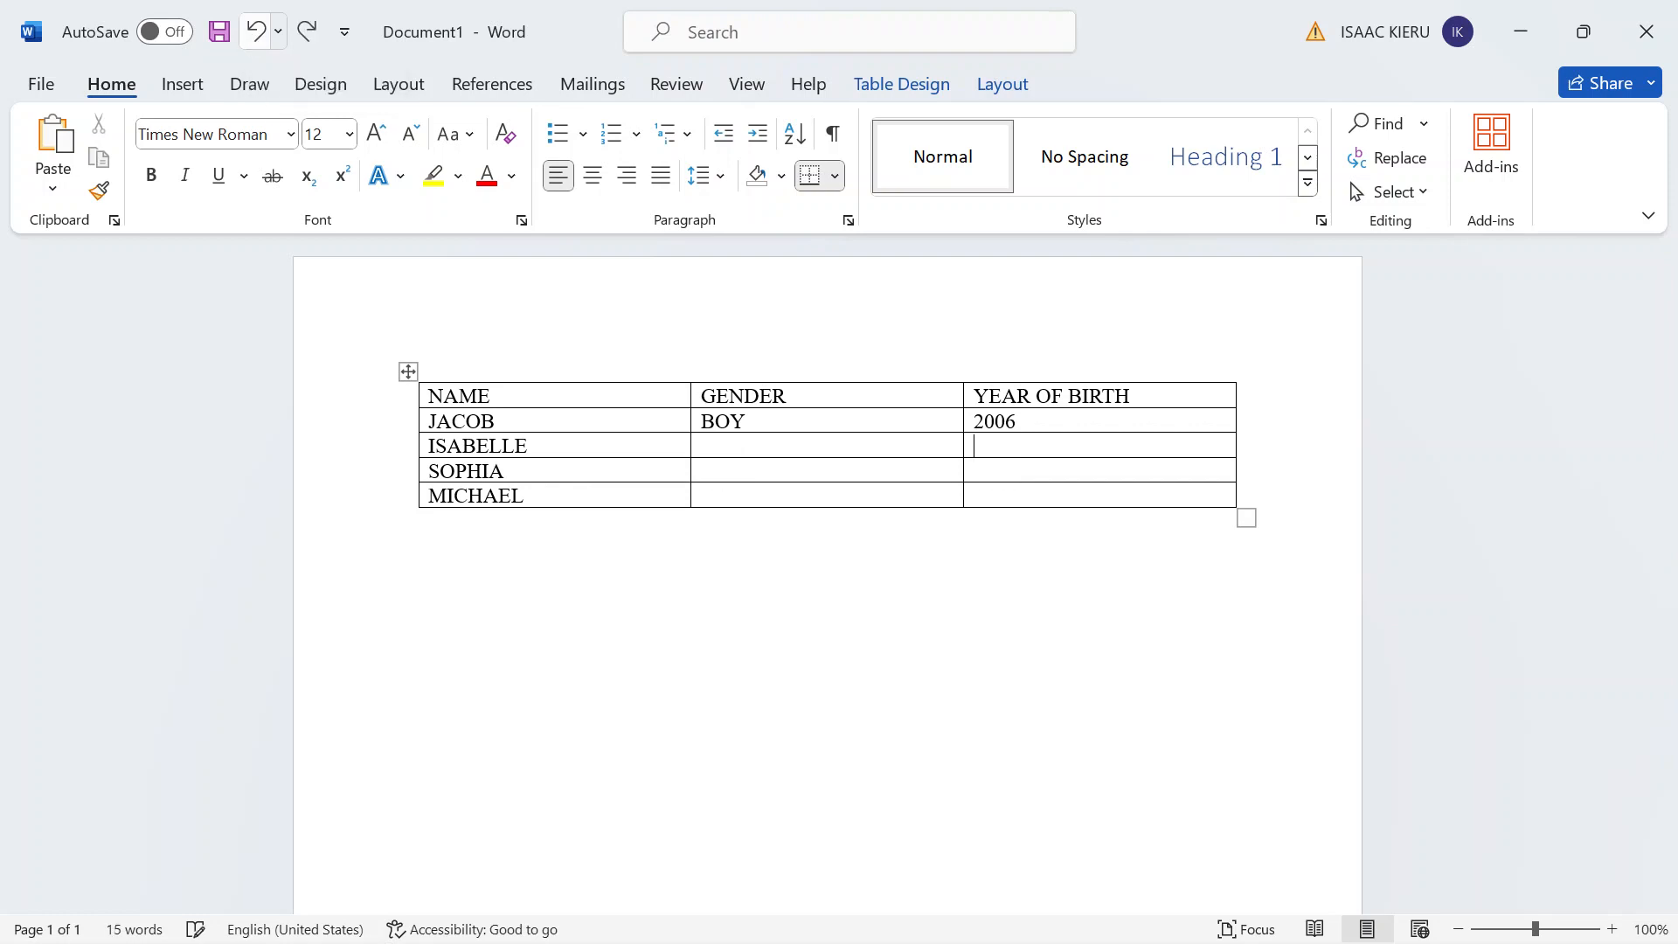
pyautogui.click(251, 35)
pyautogui.click(251, 35)
pyautogui.click(254, 33)
pyautogui.click(254, 33)
pyautogui.click(253, 33)
pyautogui.click(253, 33)
pyautogui.click(254, 33)
pyautogui.click(253, 33)
pyautogui.click(254, 33)
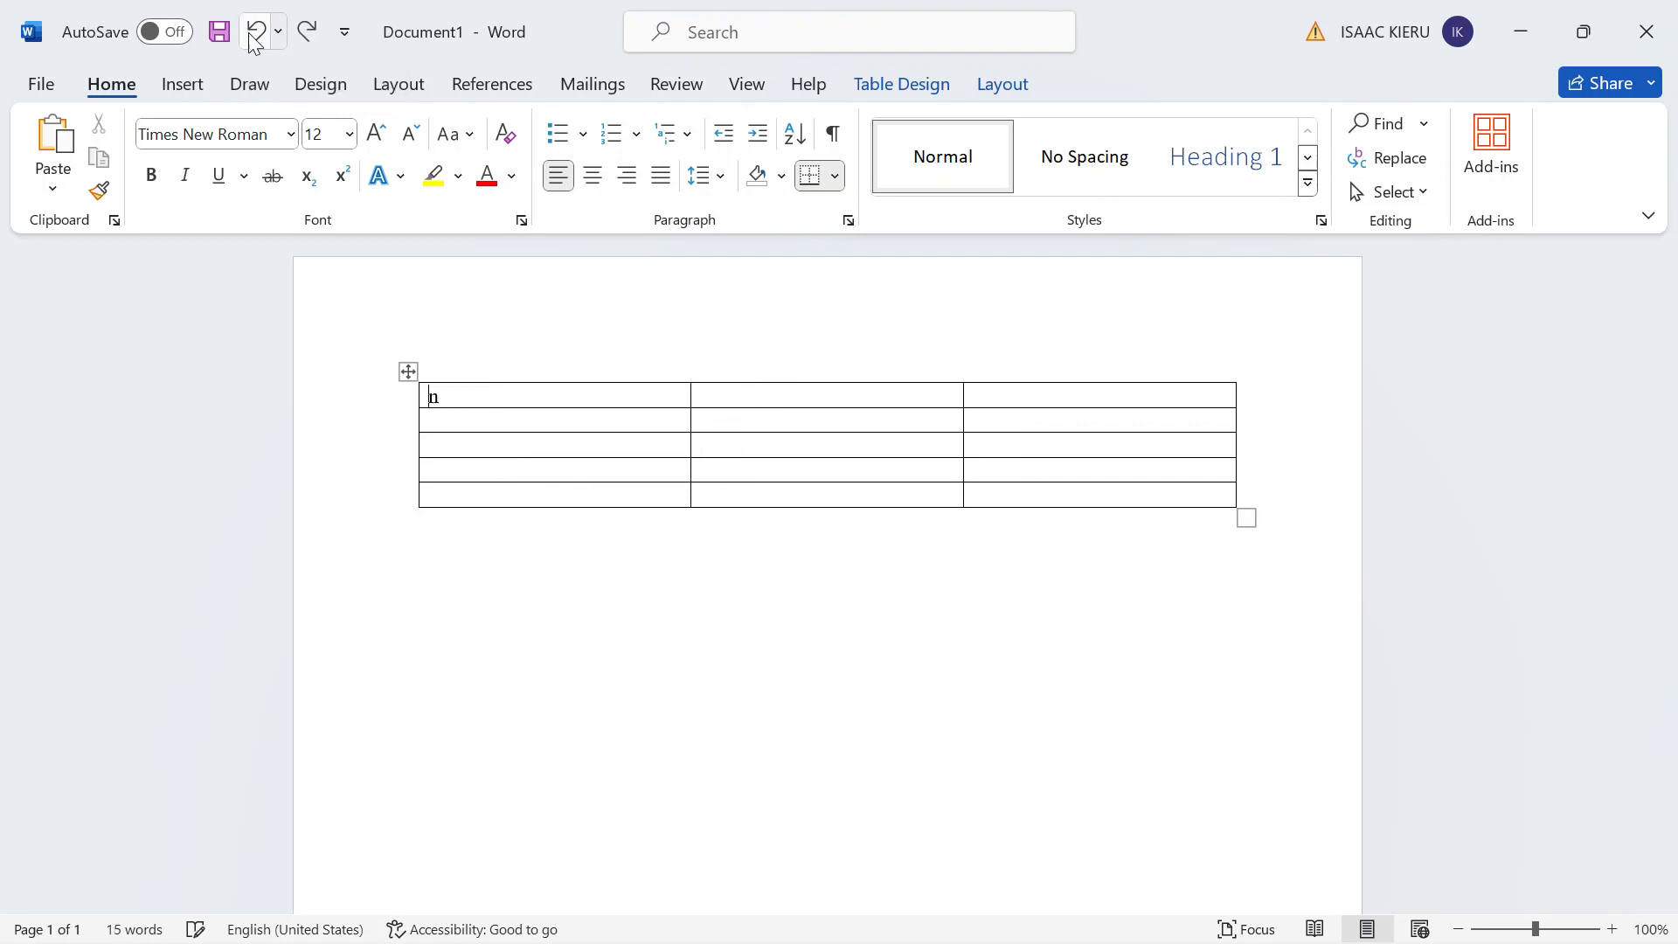
pyautogui.click(253, 33)
pyautogui.click(254, 34)
pyautogui.click(254, 33)
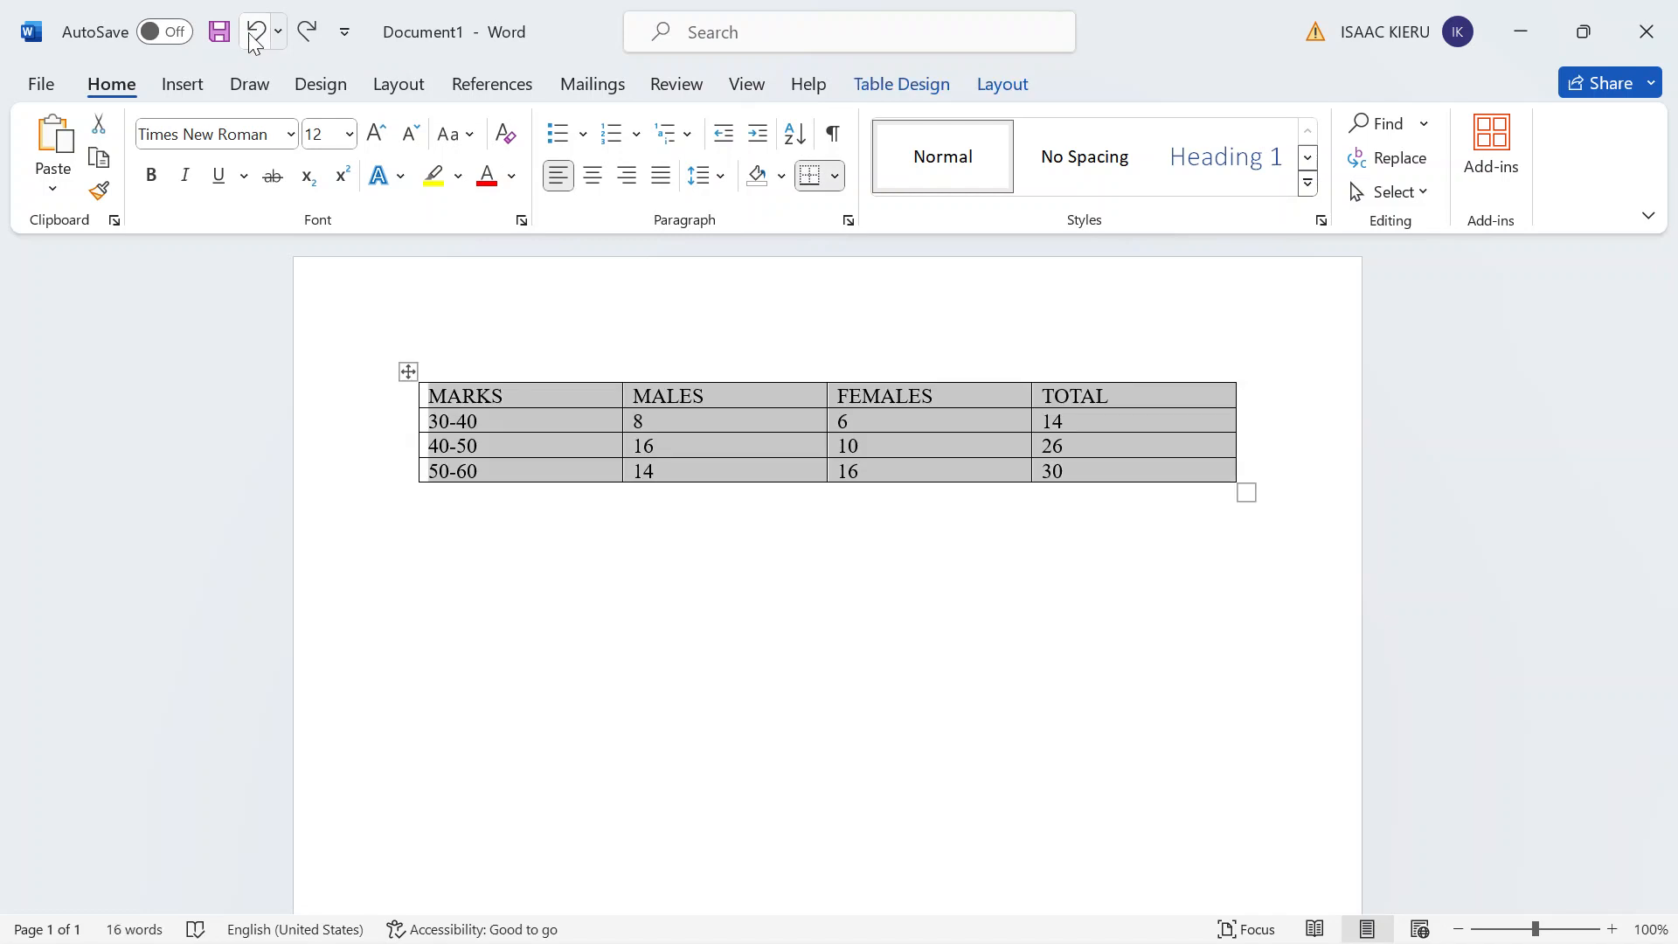
pyautogui.click(297, 41)
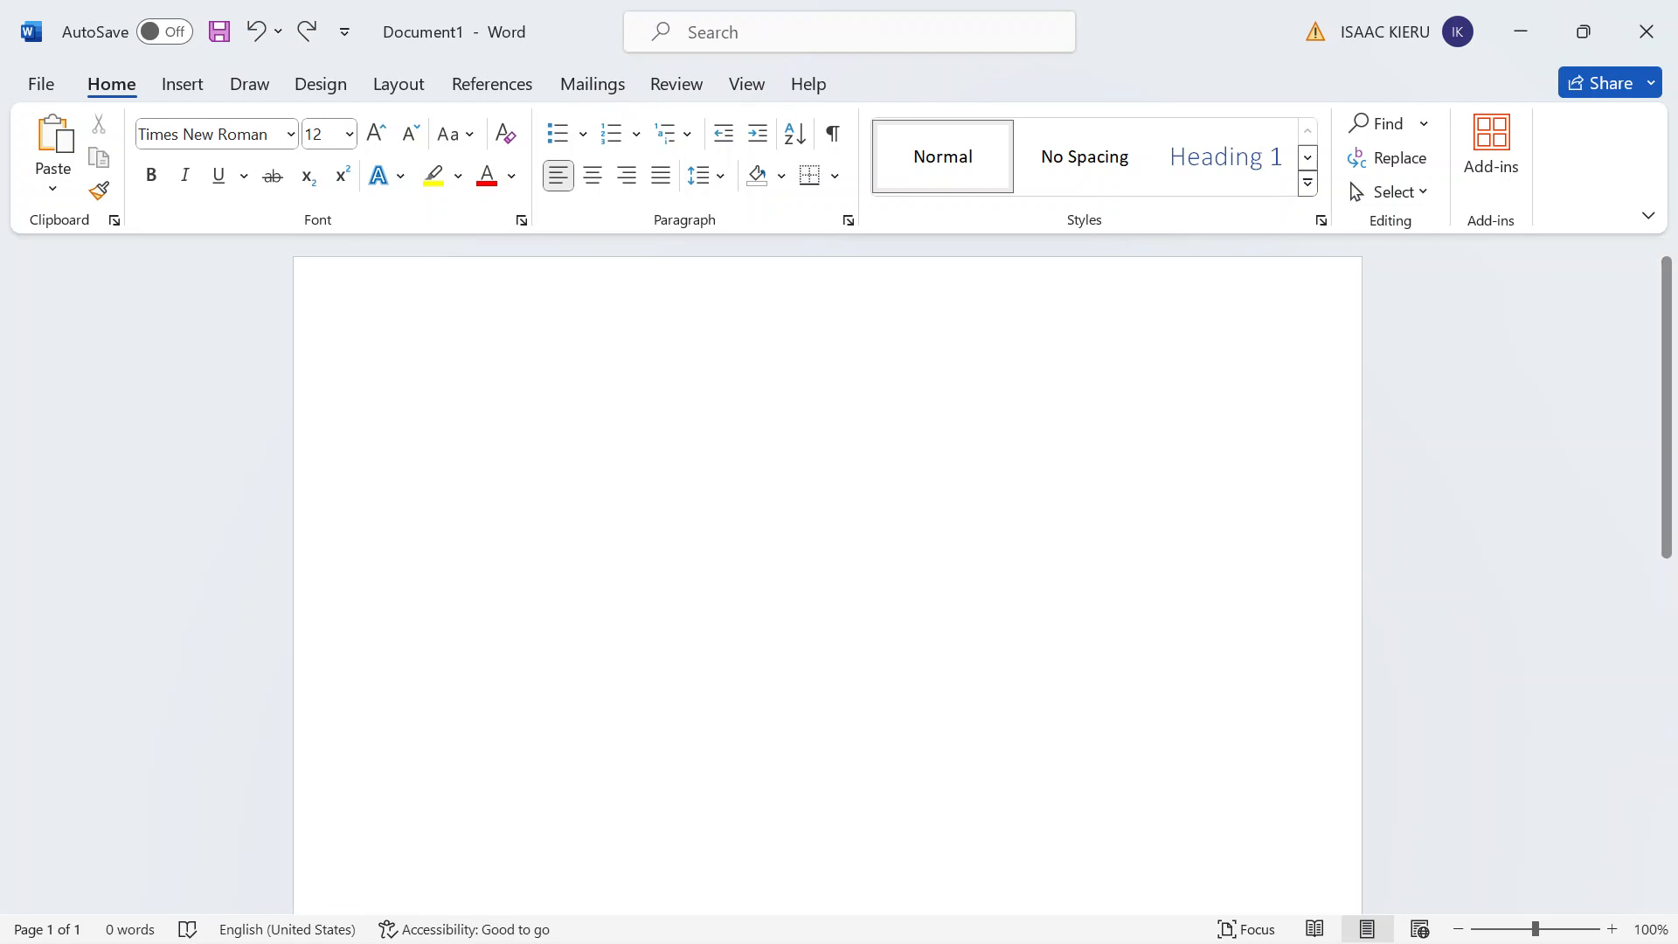
# Insert a table with 2 columns and 5 rows through the Insert Table dialog, keeping the automatic fixed column width.
pyautogui.click(184, 84)
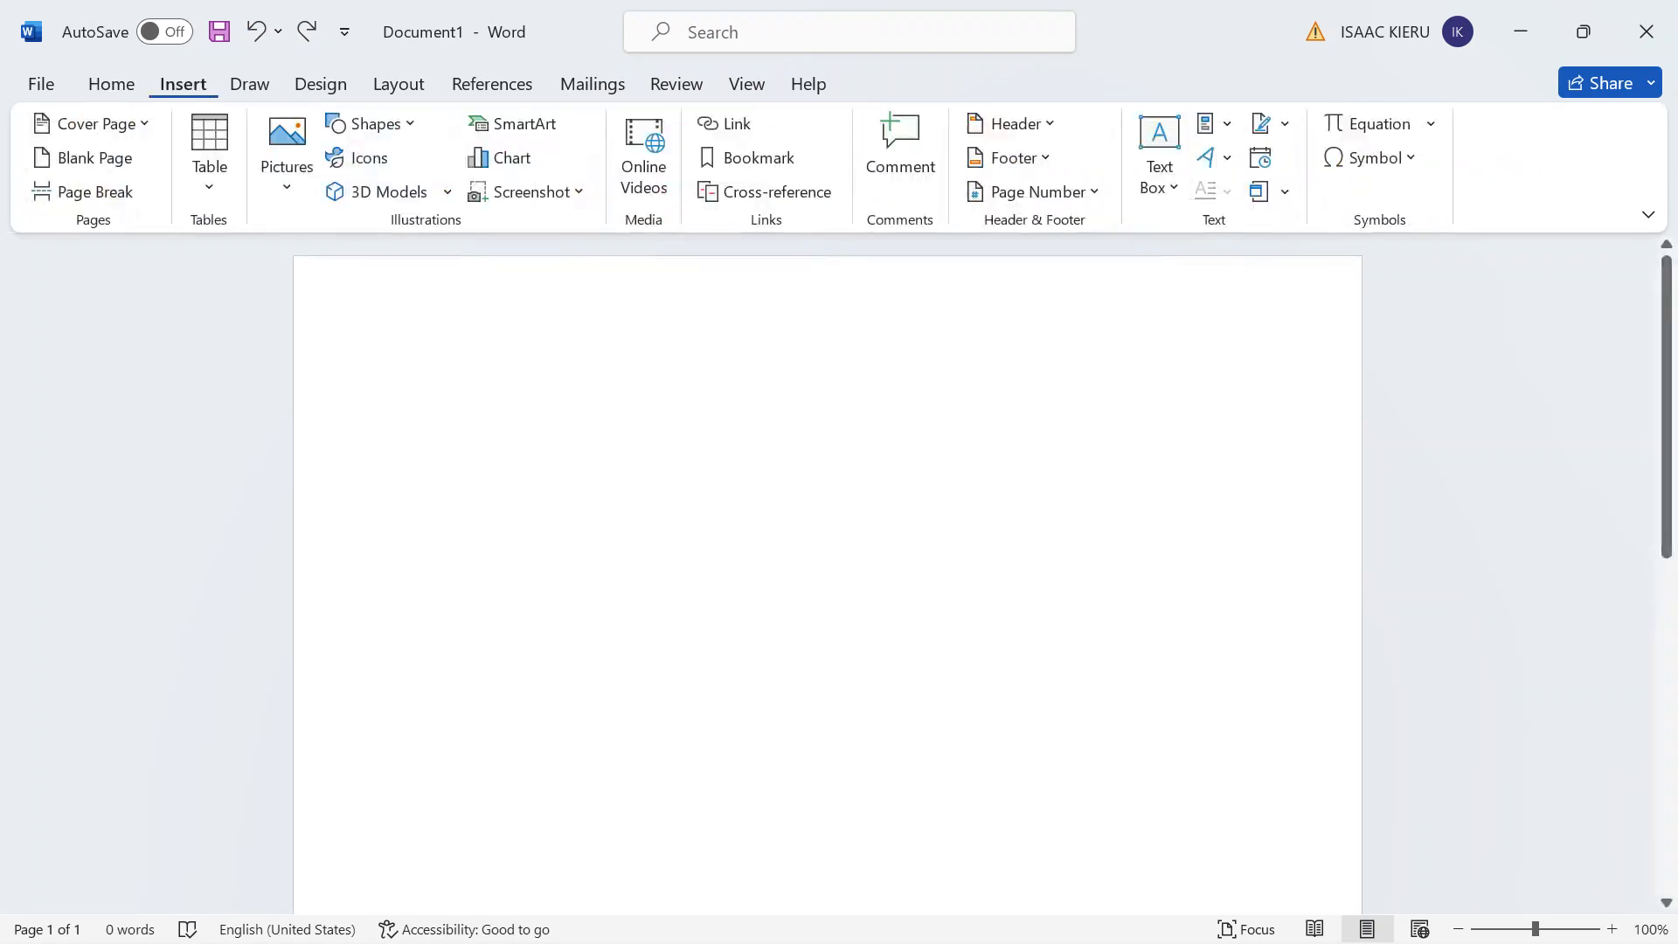
pyautogui.click(209, 162)
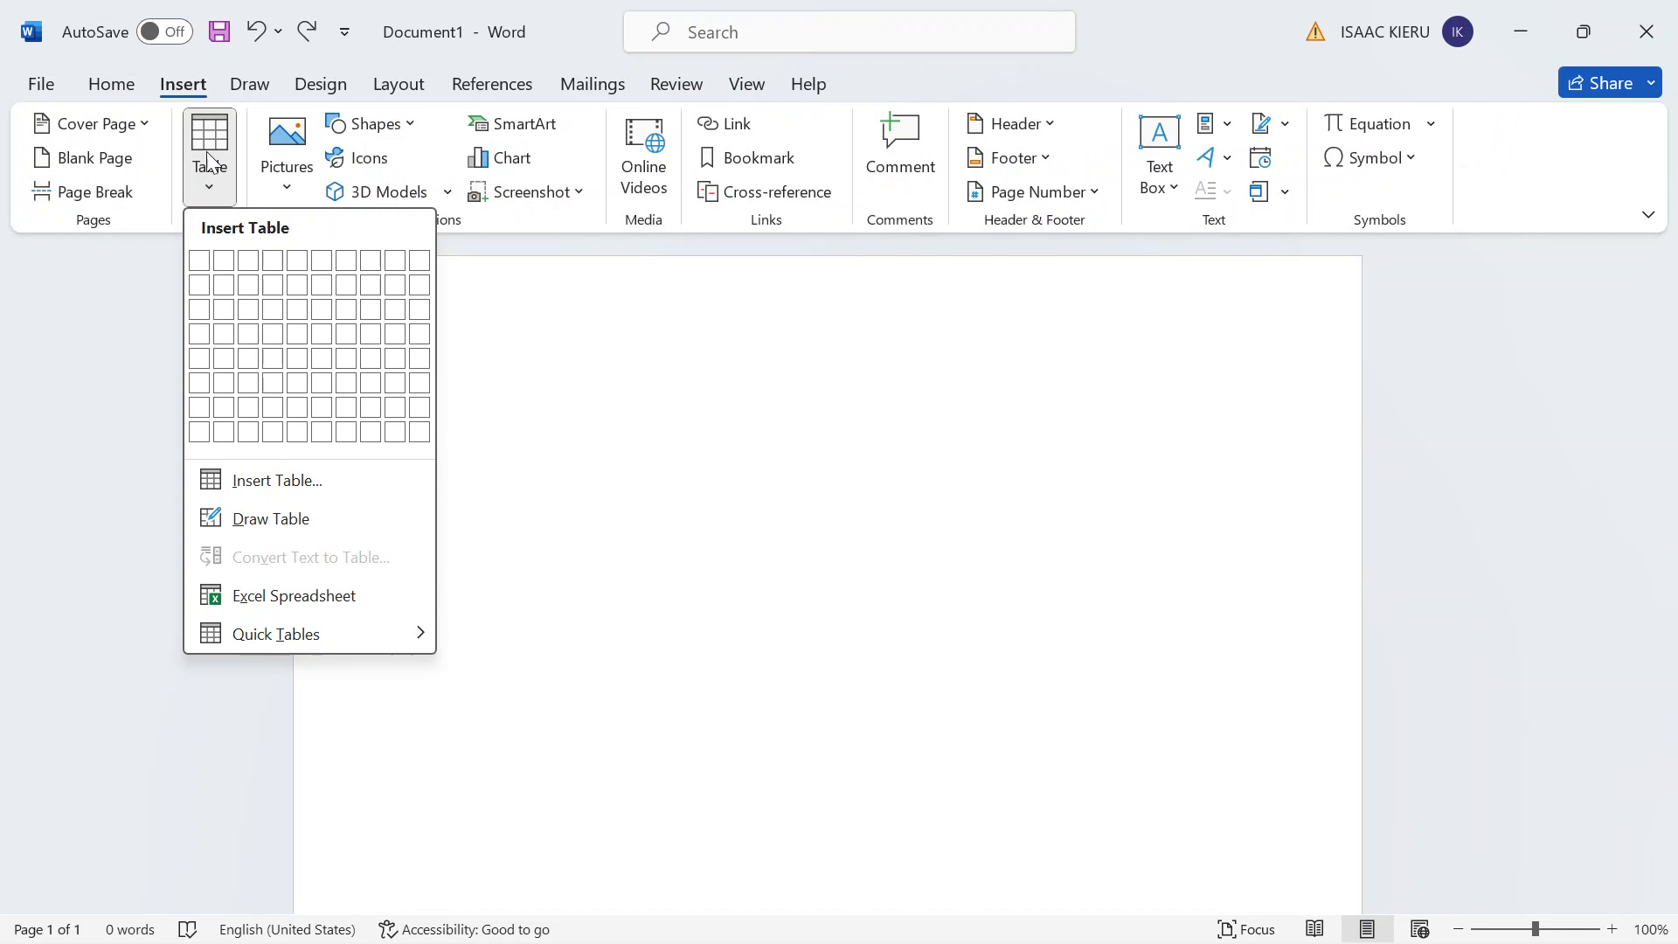
pyautogui.click(288, 480)
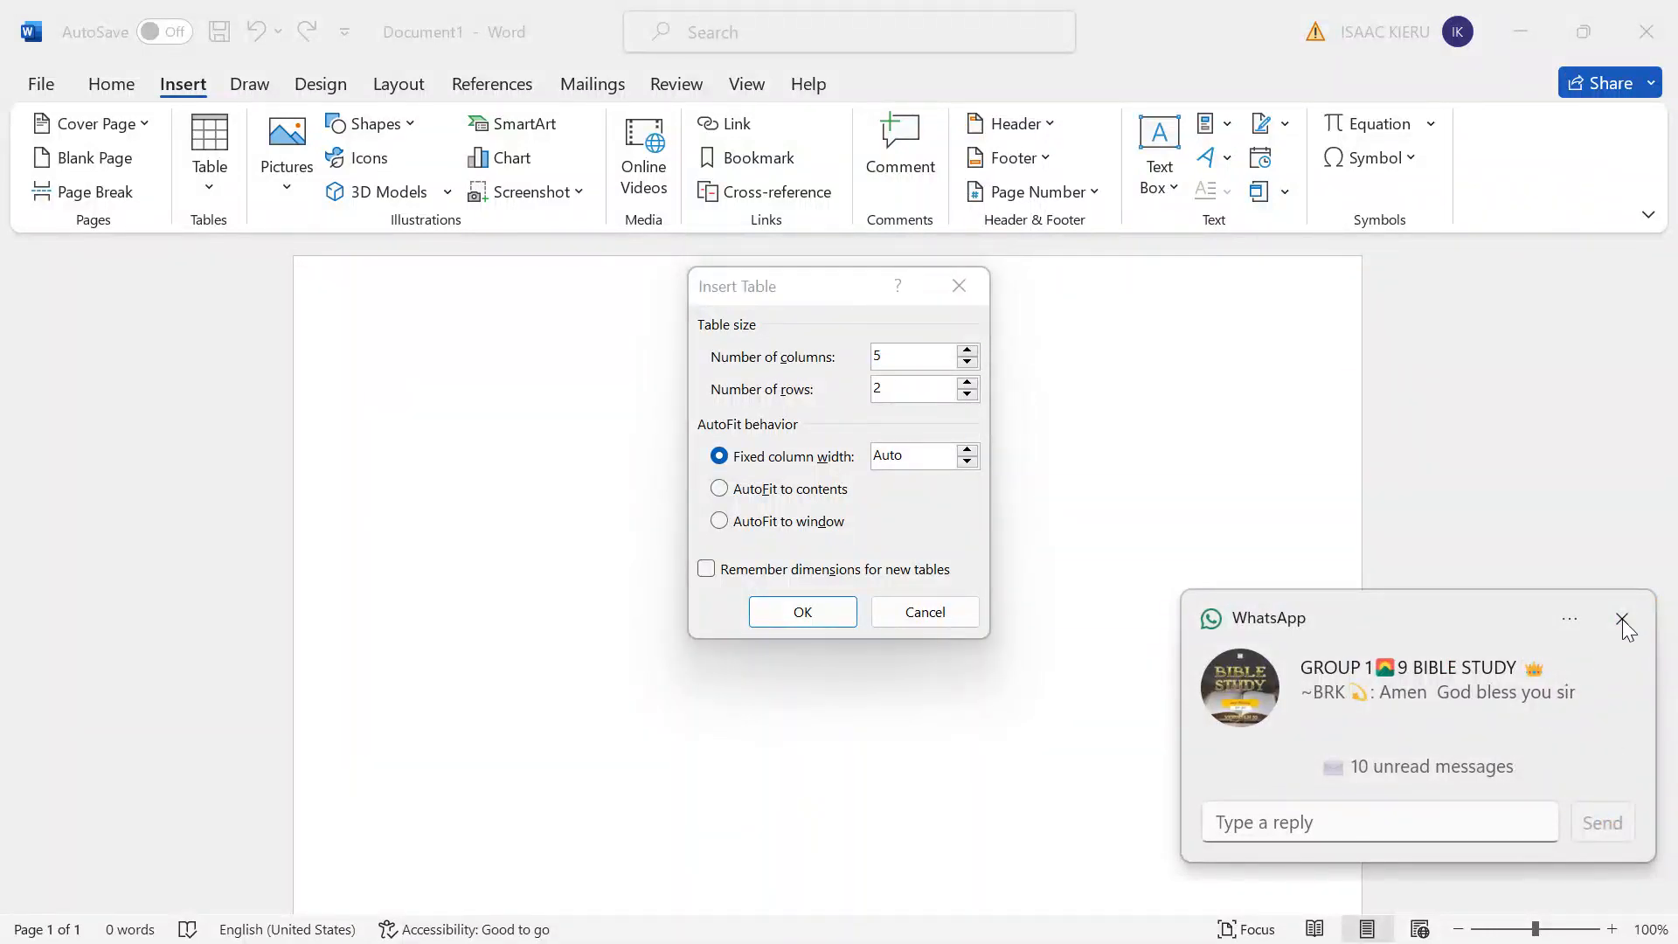
pyautogui.click(1621, 619)
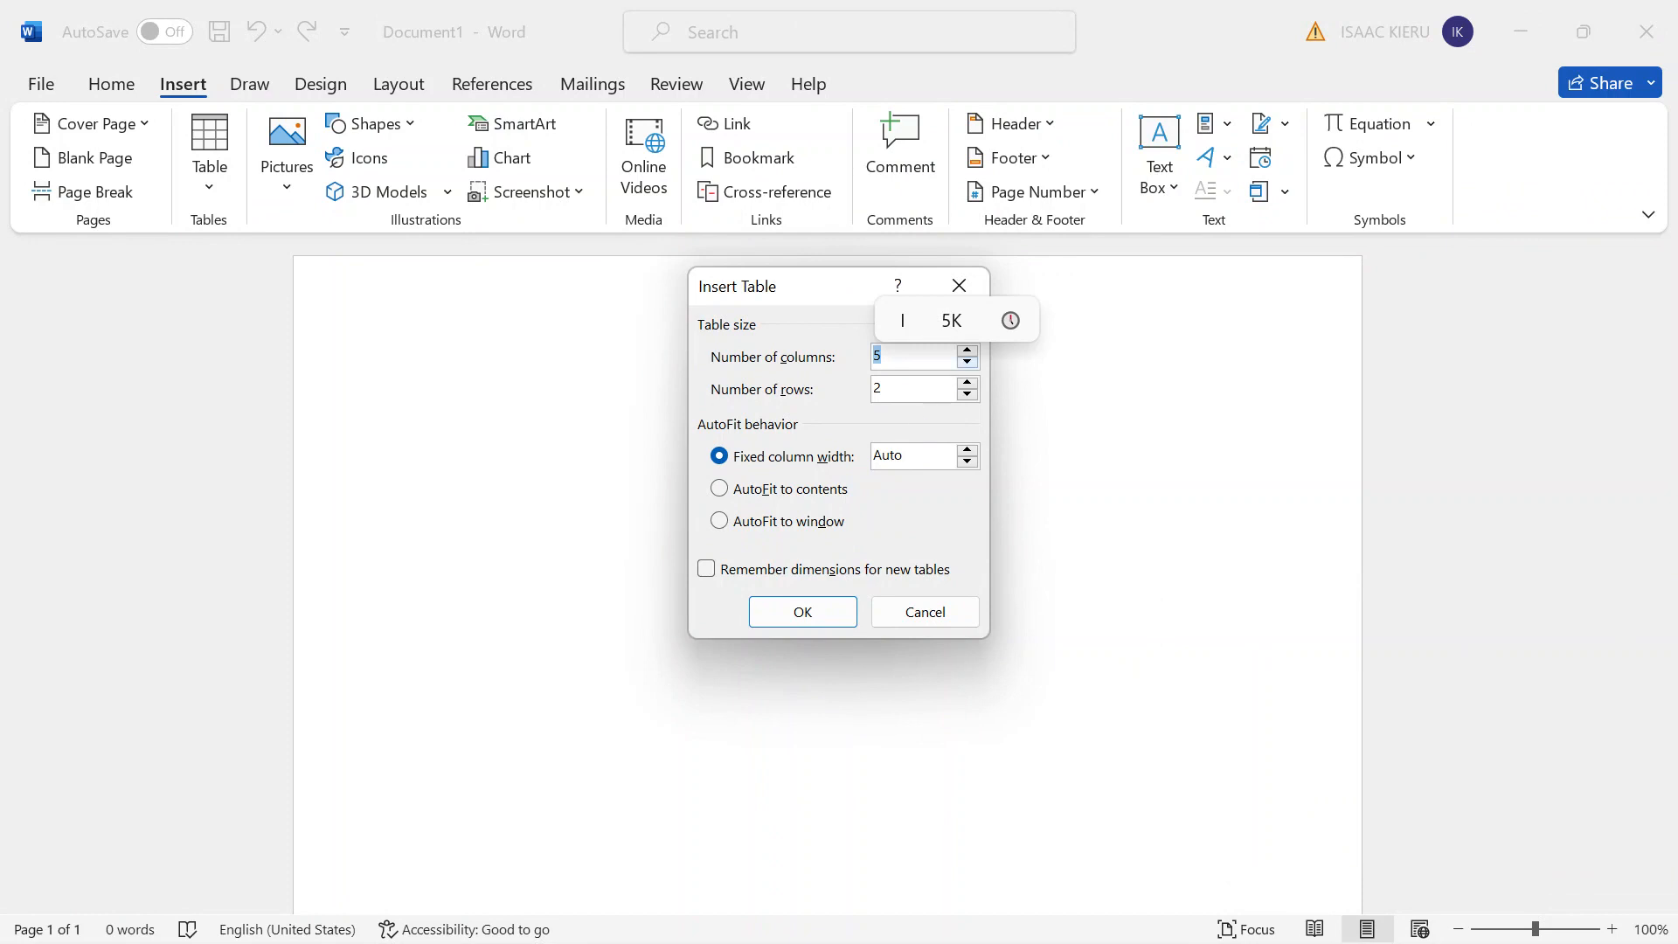
pyautogui.click(967, 362)
pyautogui.click(968, 362)
pyautogui.click(967, 361)
pyautogui.click(968, 393)
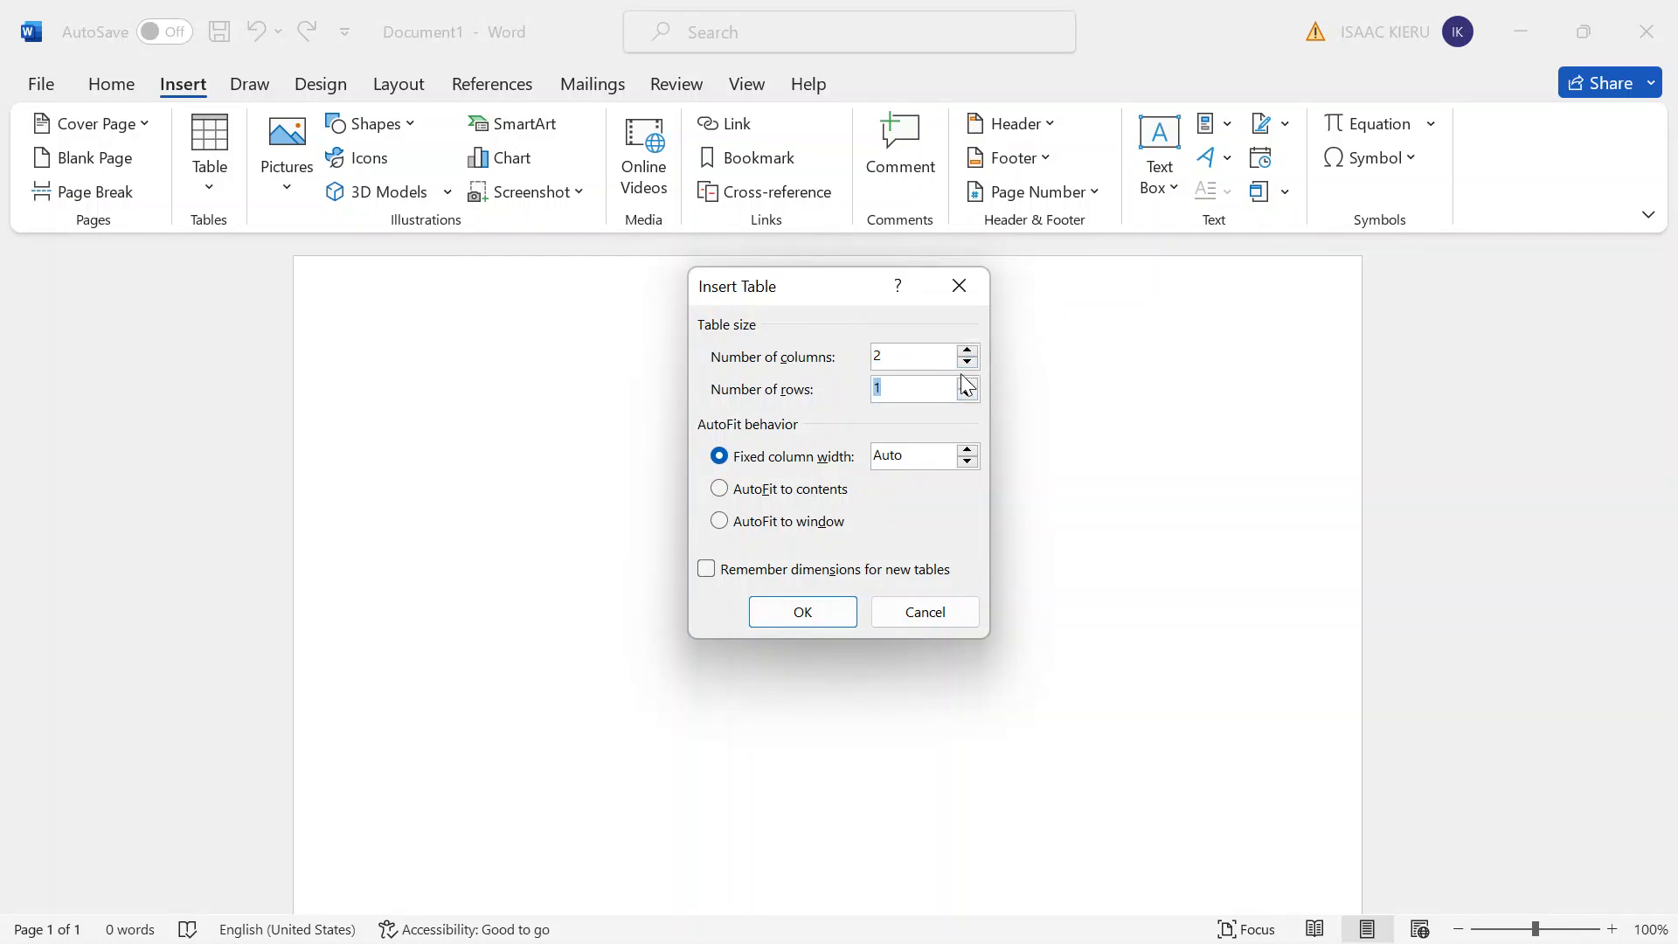
pyautogui.click(968, 383)
pyautogui.click(968, 383)
pyautogui.click(968, 382)
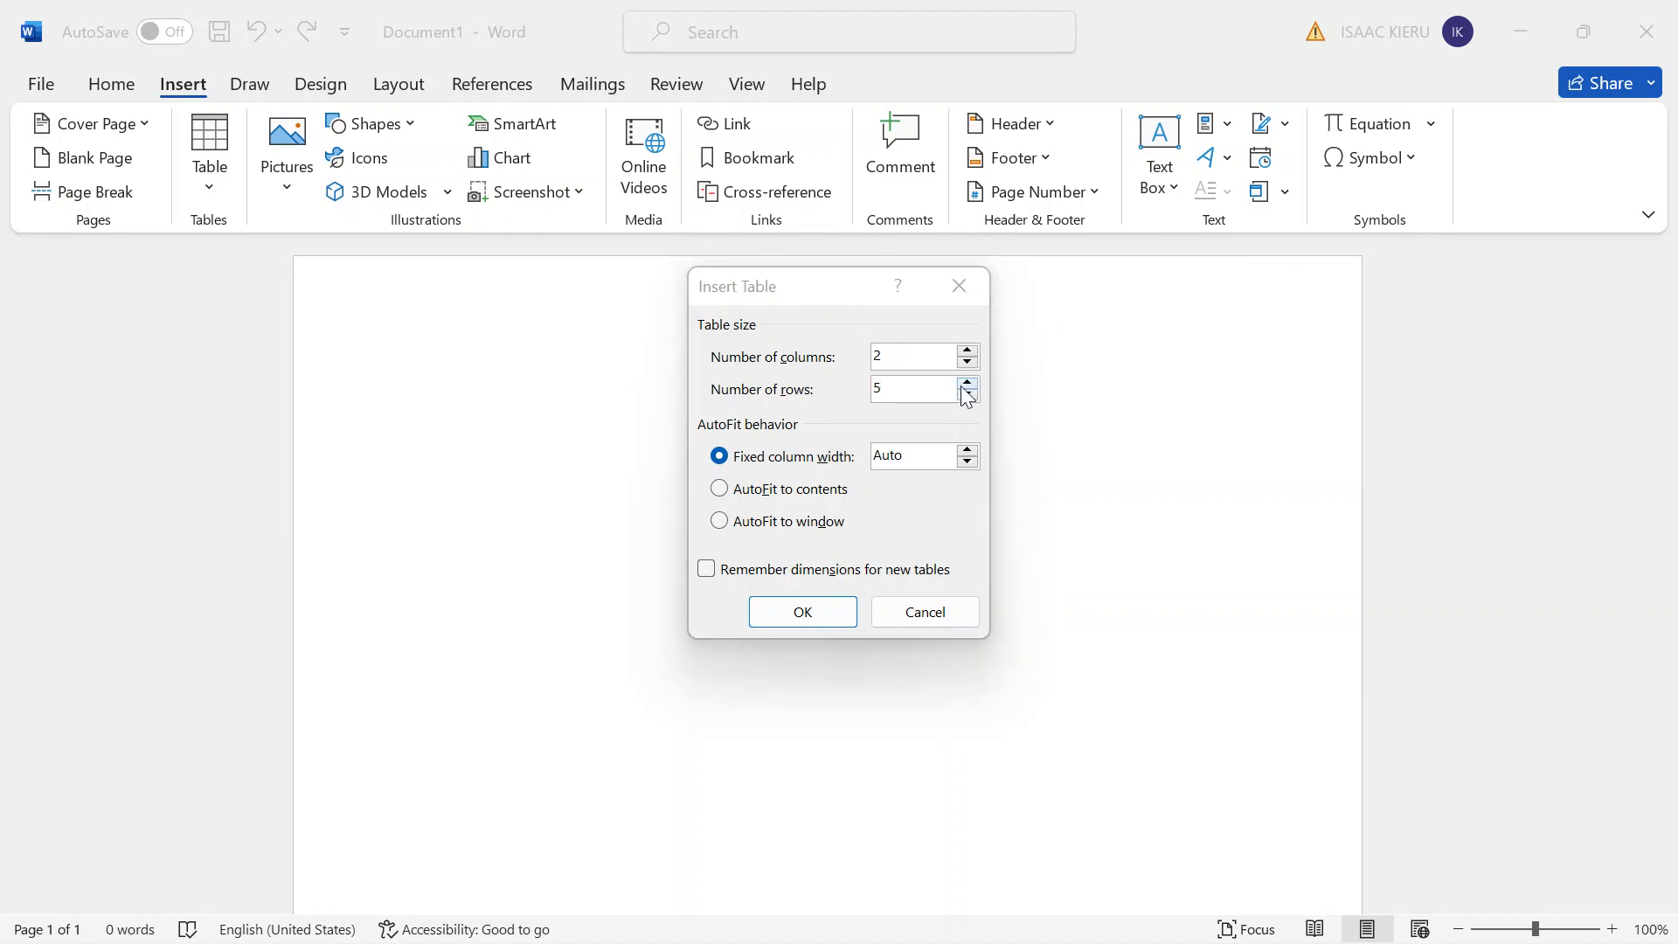
pyautogui.click(787, 616)
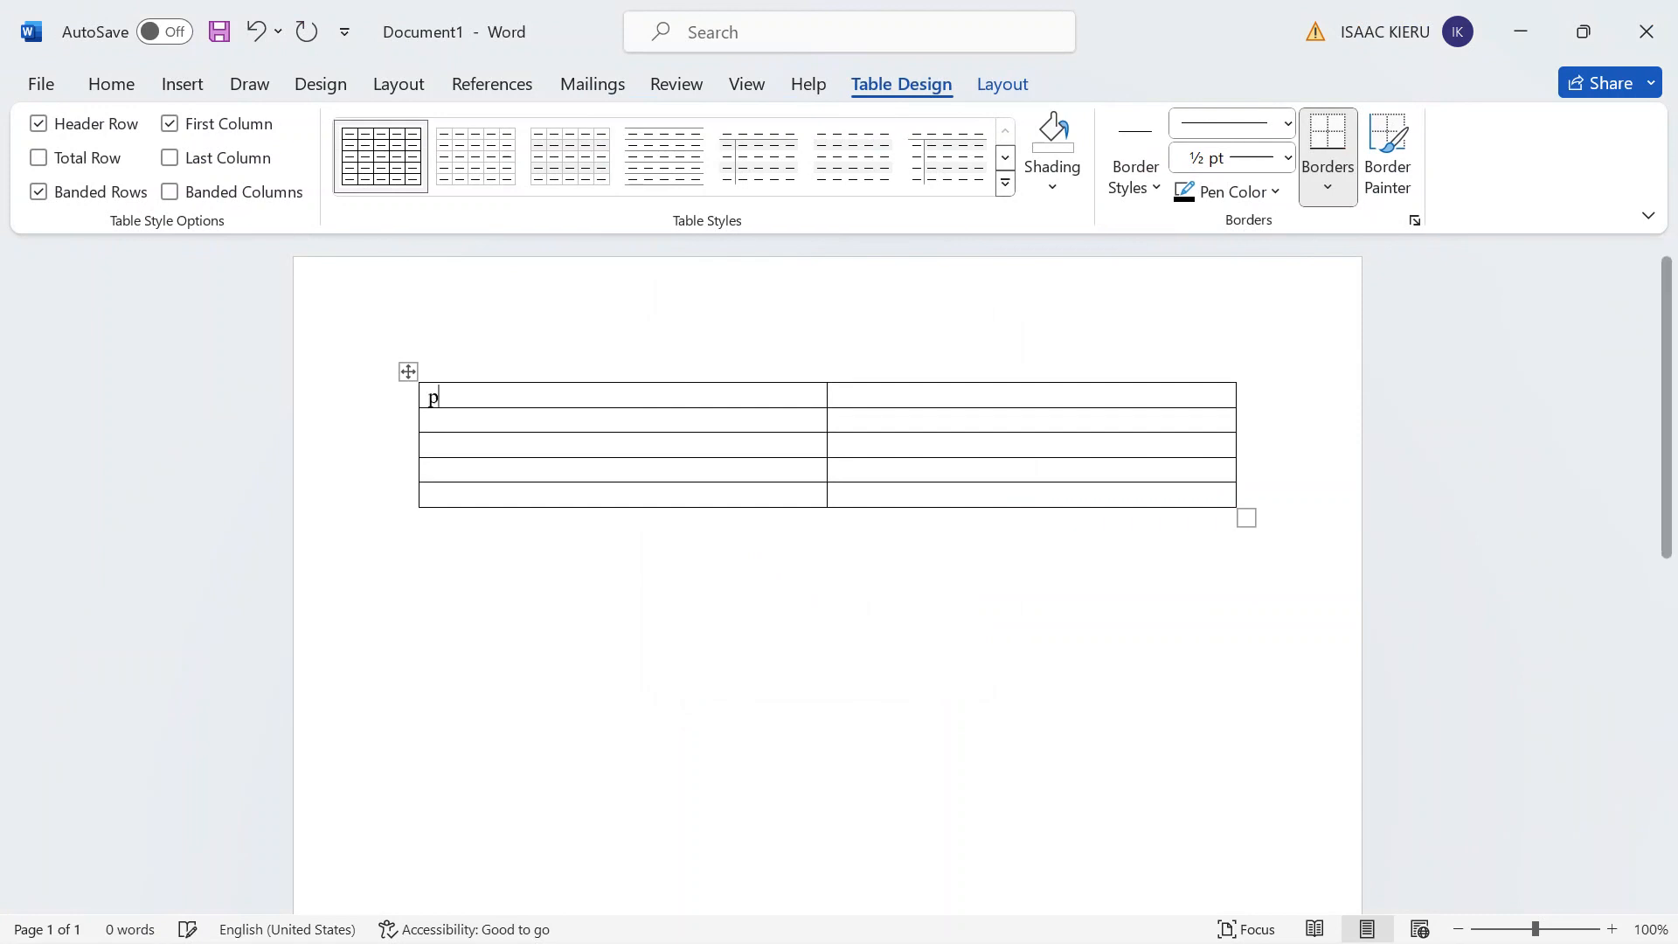
pyautogui.write('person')
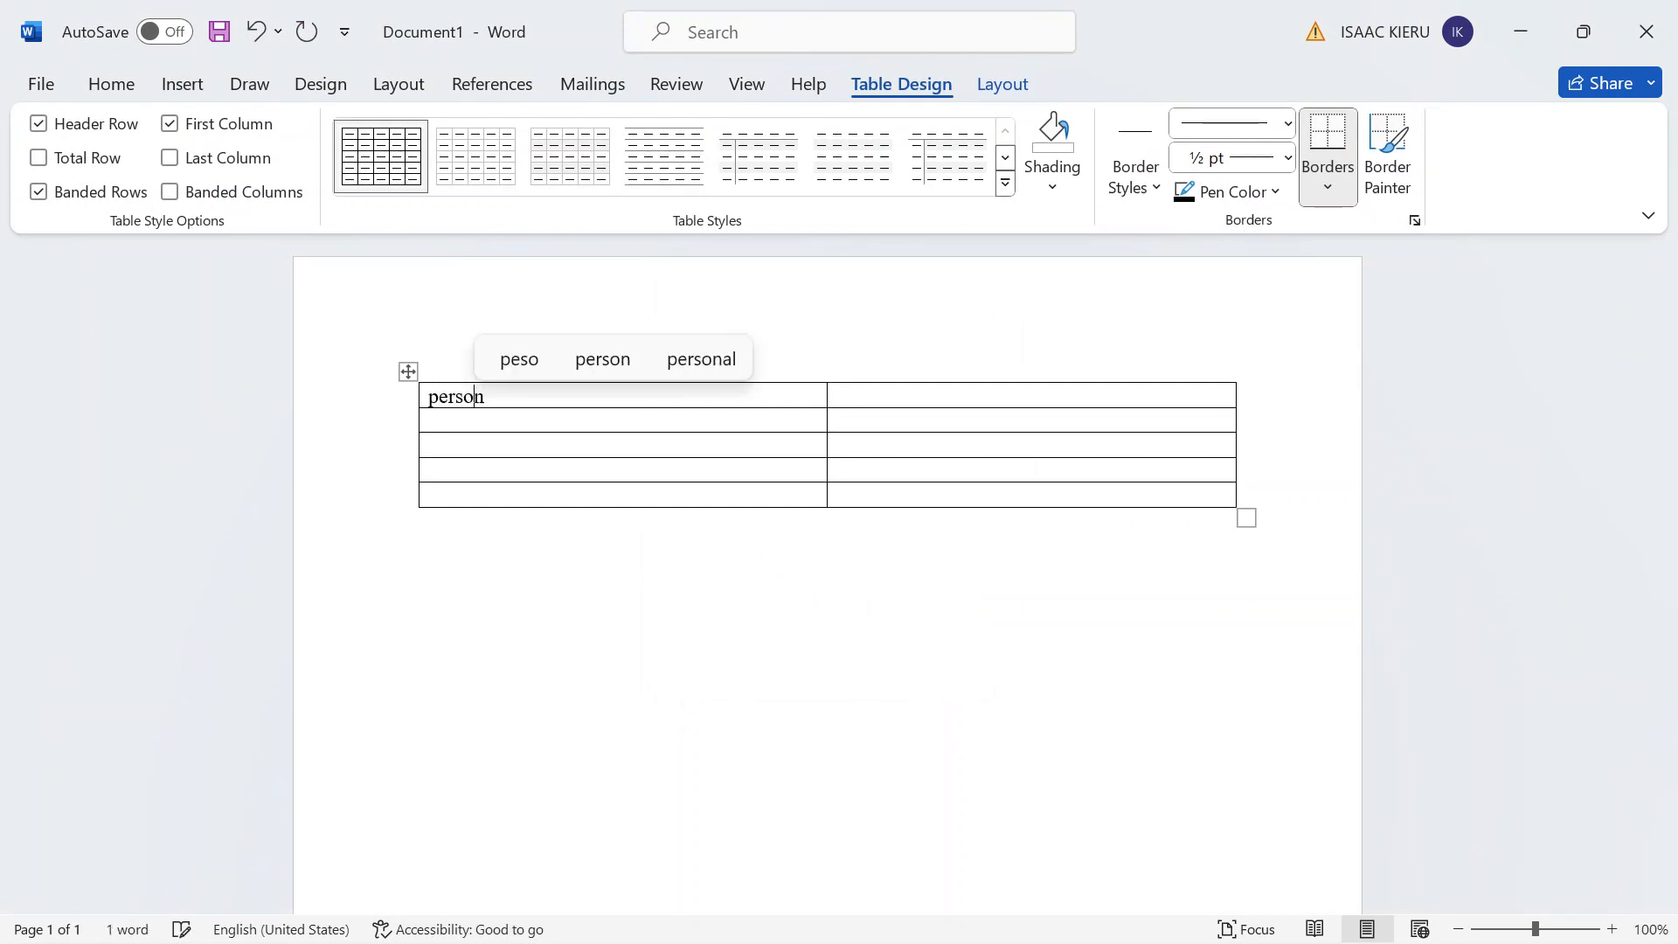
pyautogui.press('BackSpace')
pyautogui.press('BackSpace')
pyautogui.press('BackSpace')
pyautogui.press('BackSpace')
pyautogui.press('BackSpace')
pyautogui.press('BackSpace')
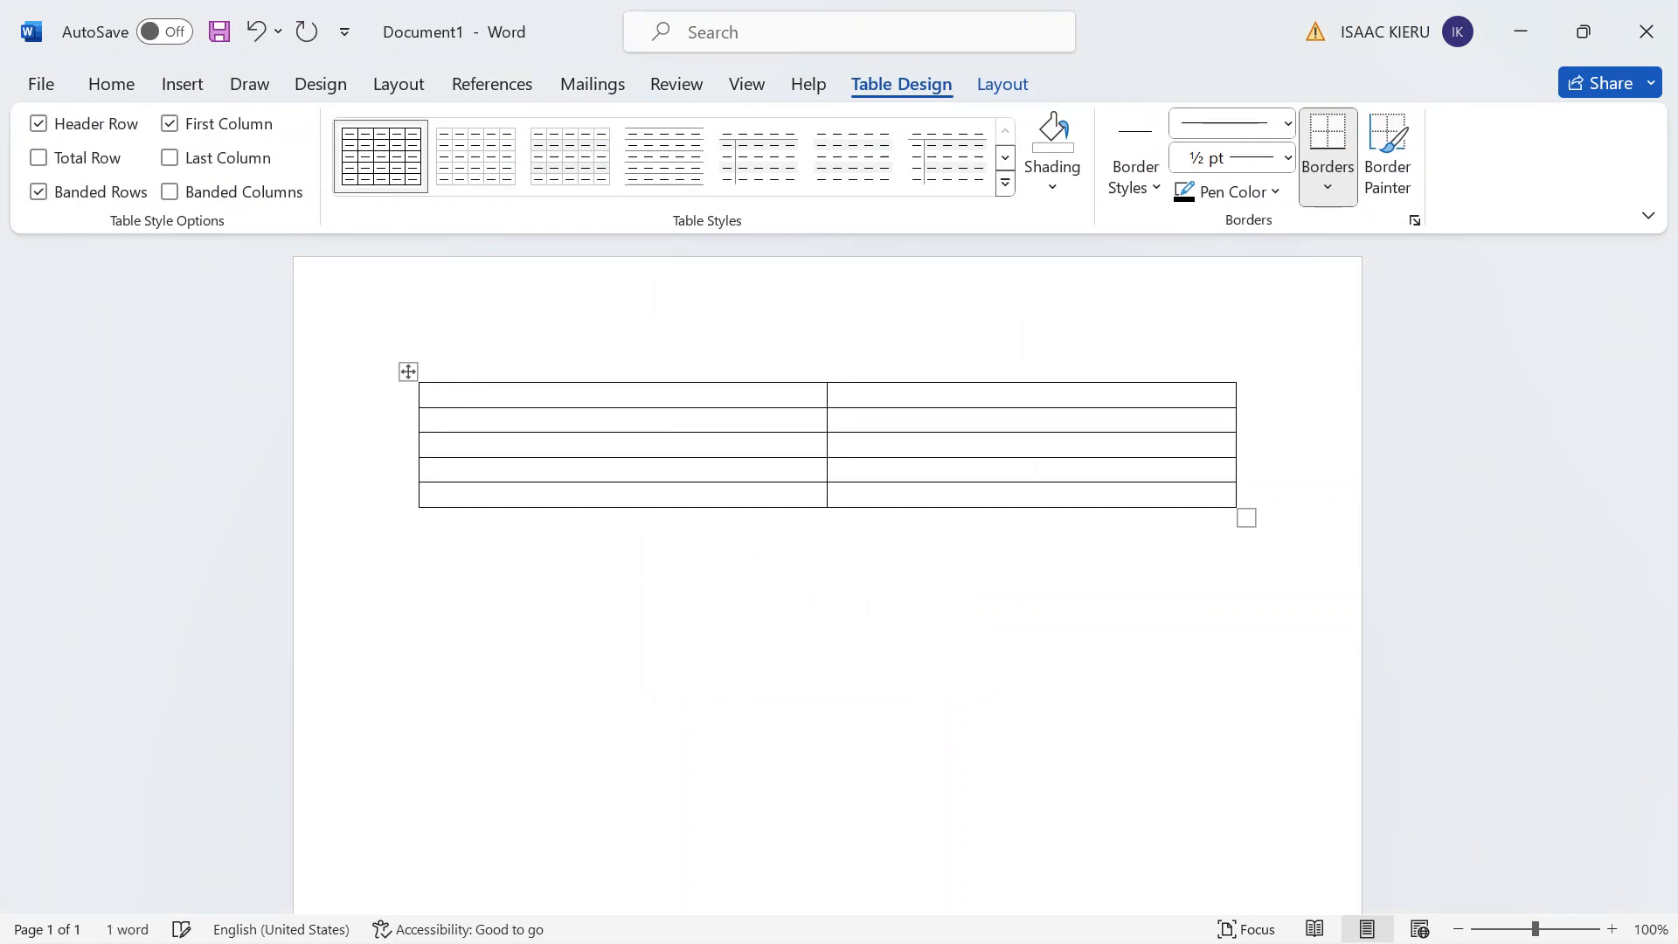
# Fill the two header cells of the new table with PERSON and AGE in capitals.
pyautogui.write('PE')
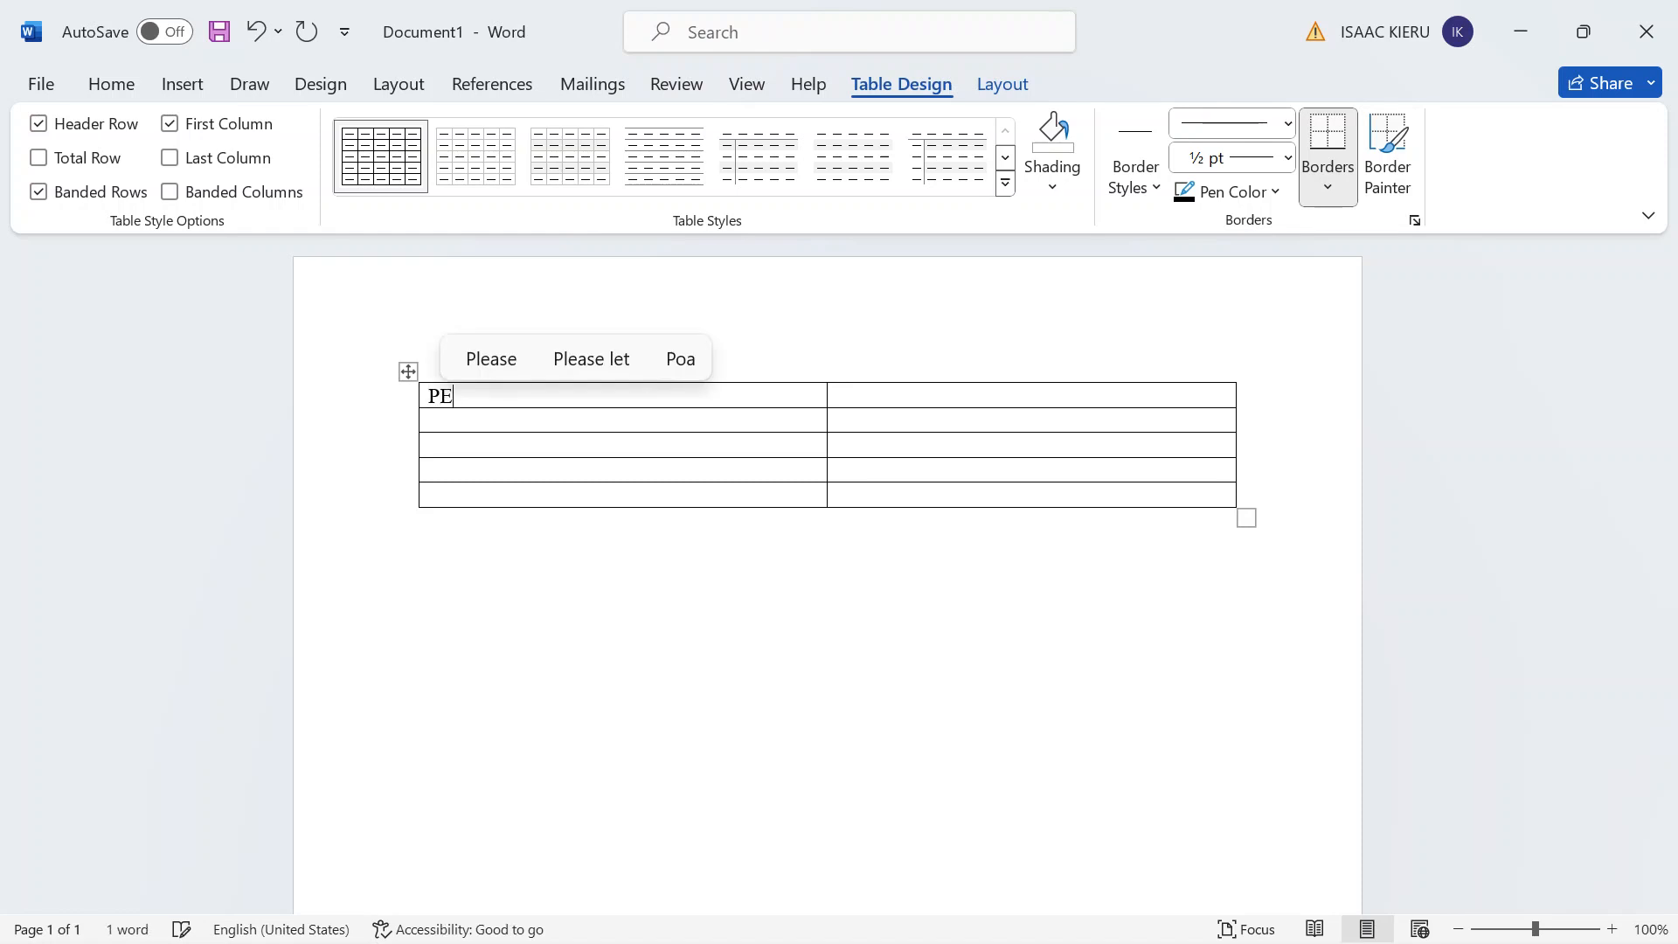
pyautogui.write('RSON')
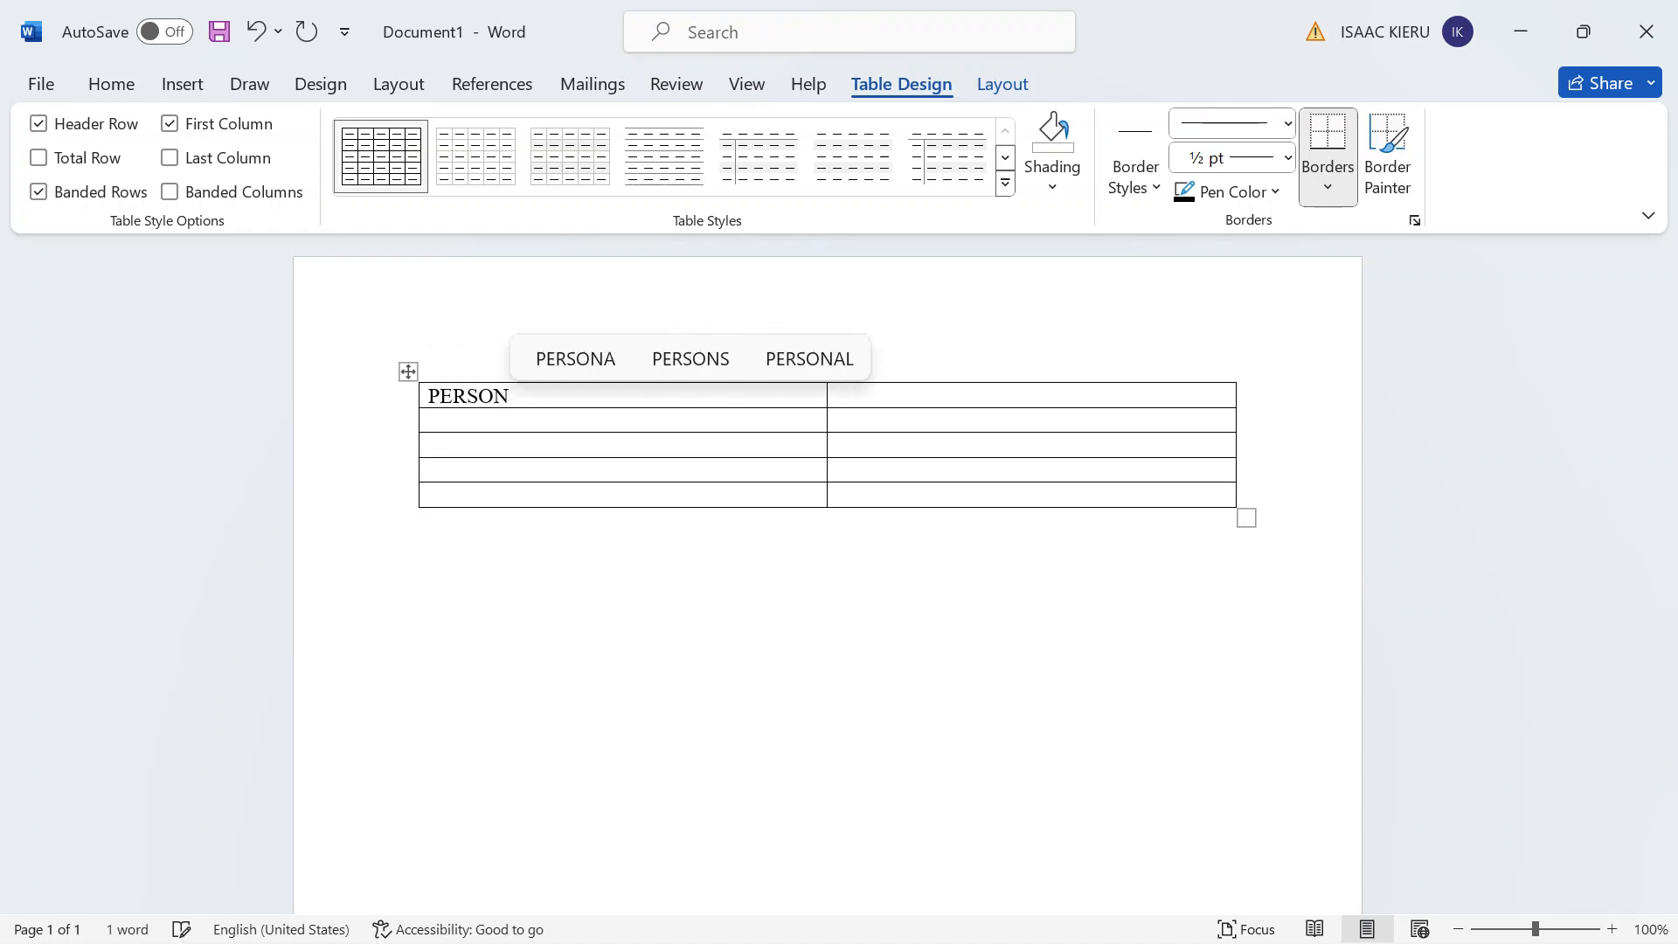
pyautogui.click(1020, 394)
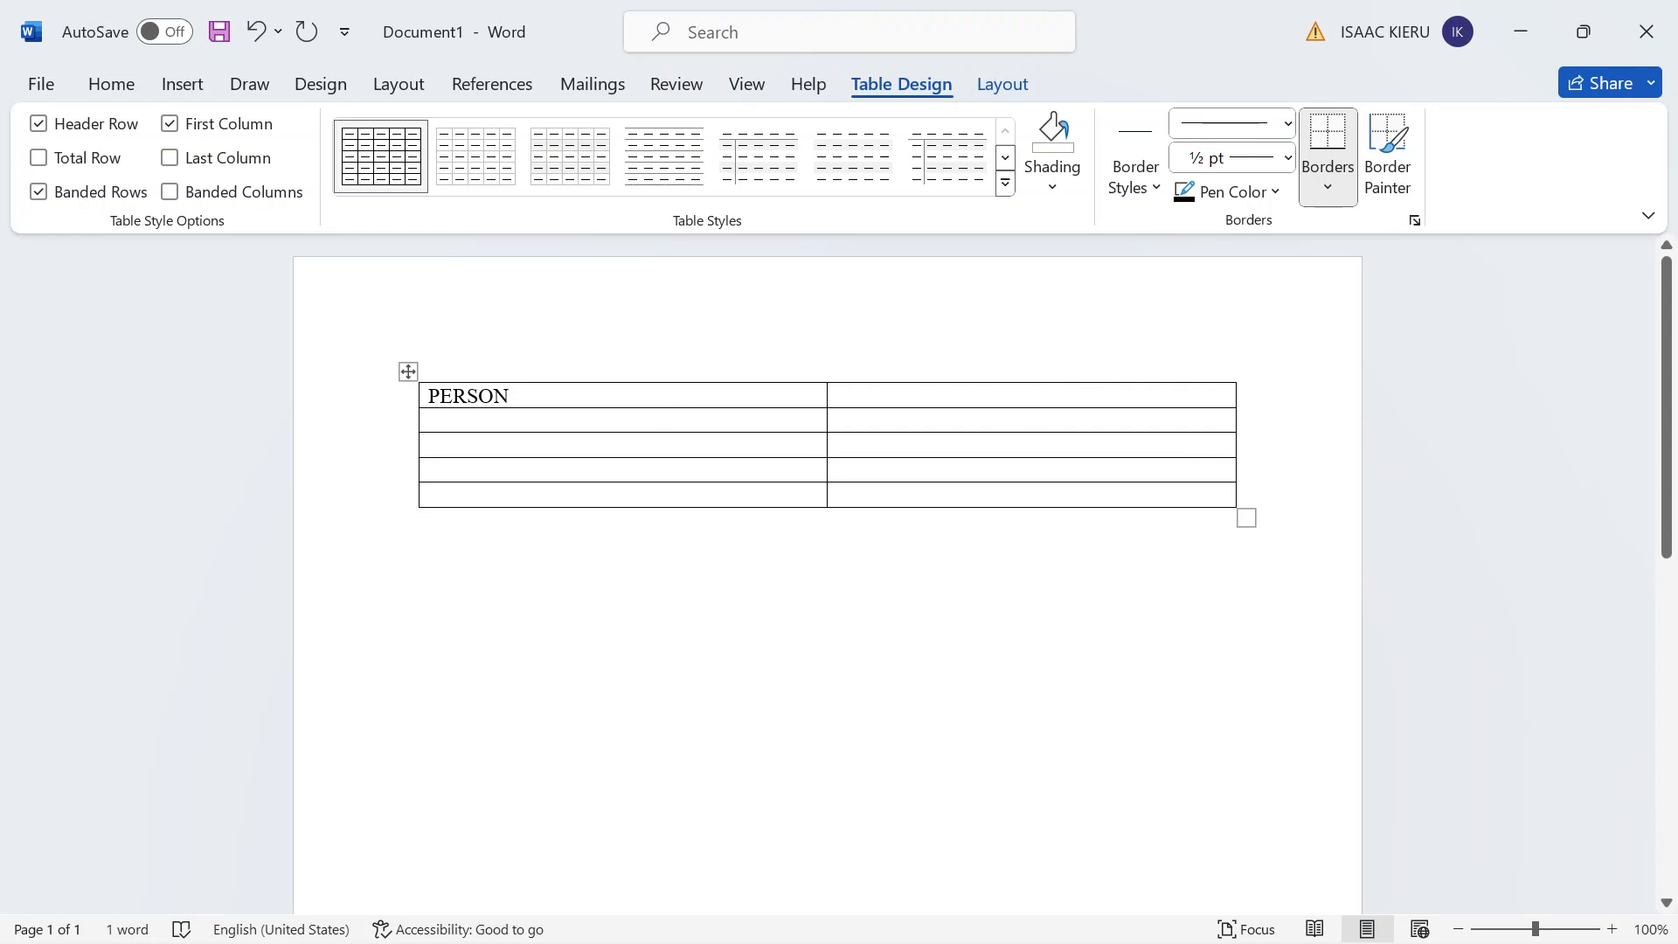
pyautogui.write('AGES')
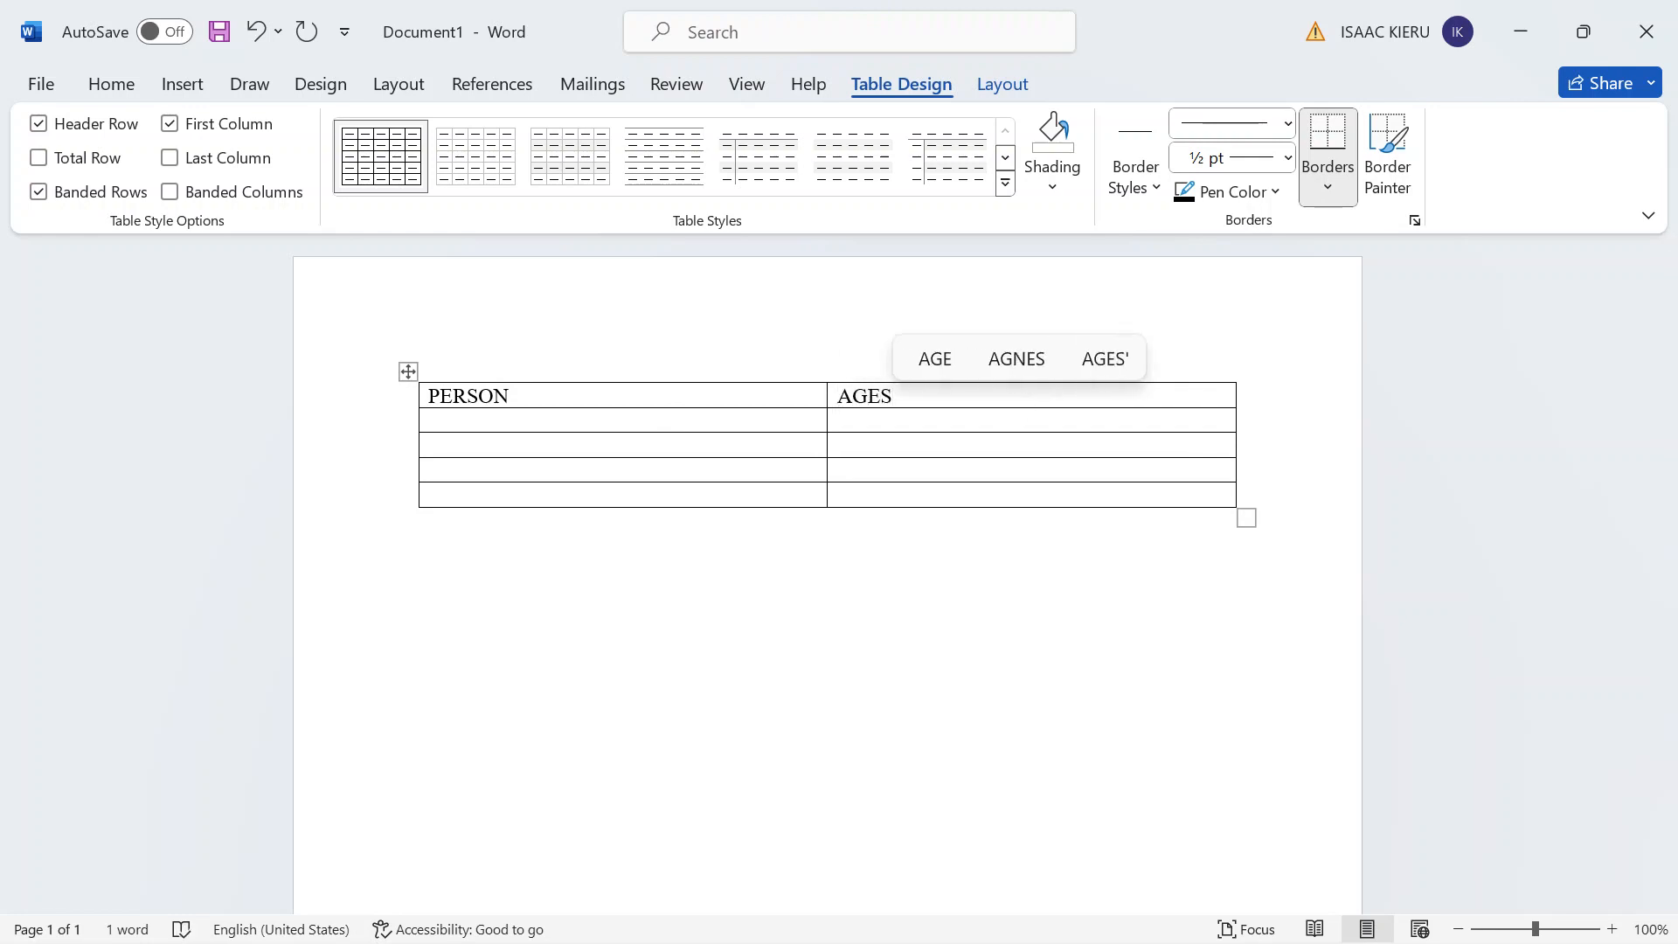
pyautogui.press('BackSpace')
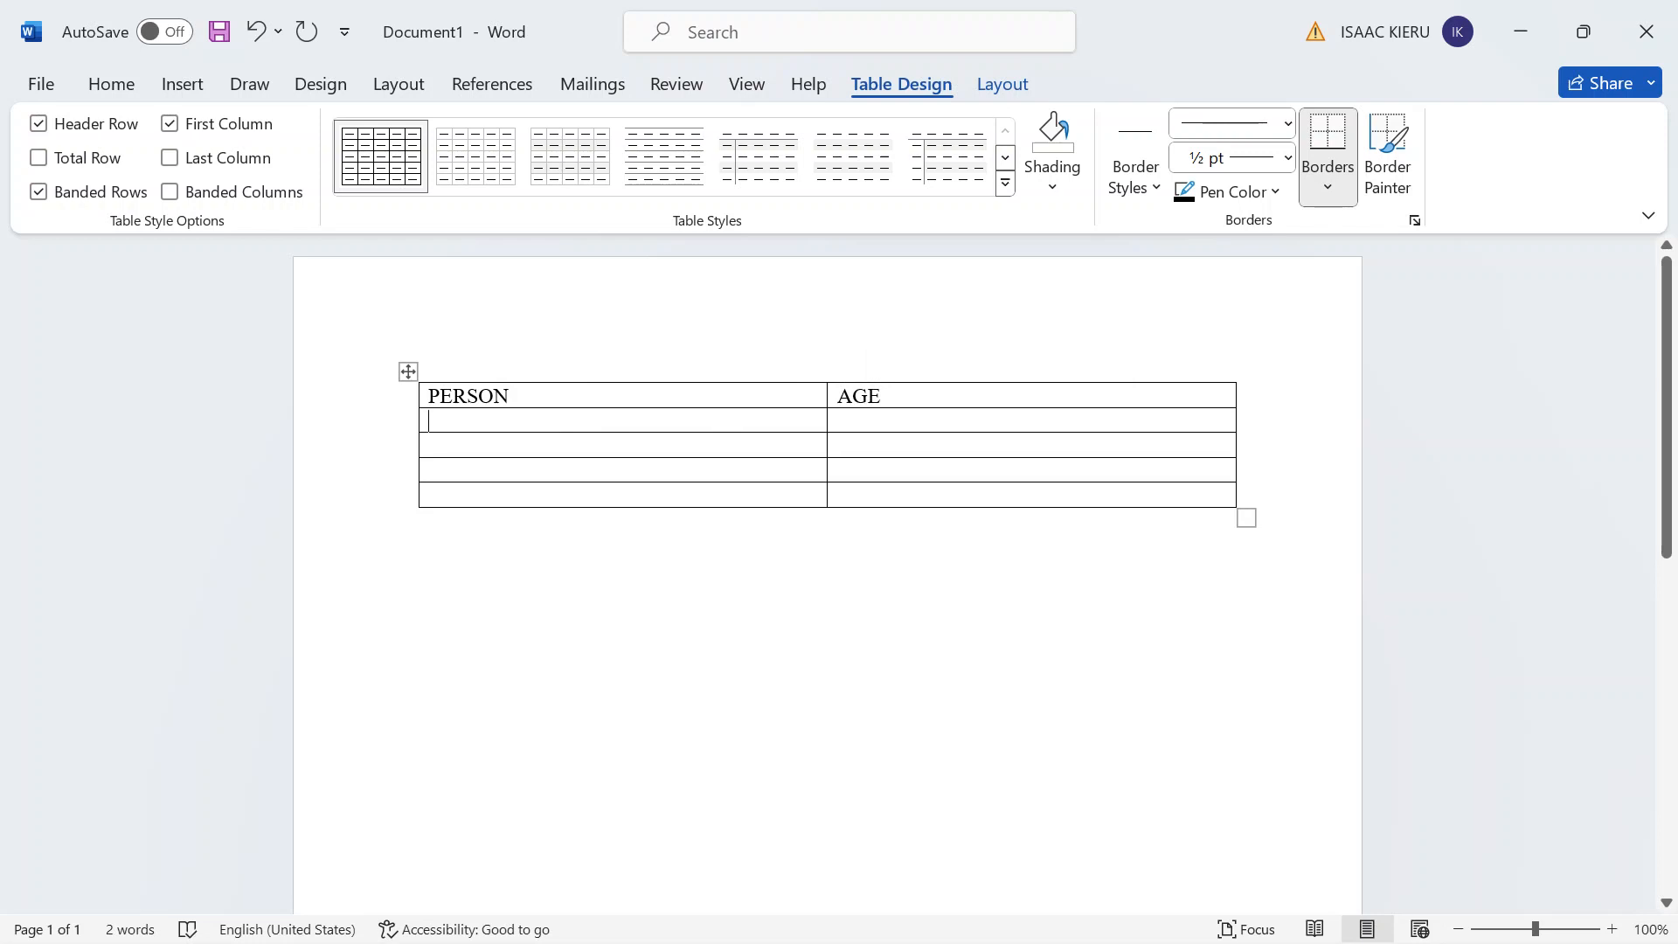
# Fill the four empty PERSON cells below the header with the four people's first names in capitals.
pyautogui.write('CH')
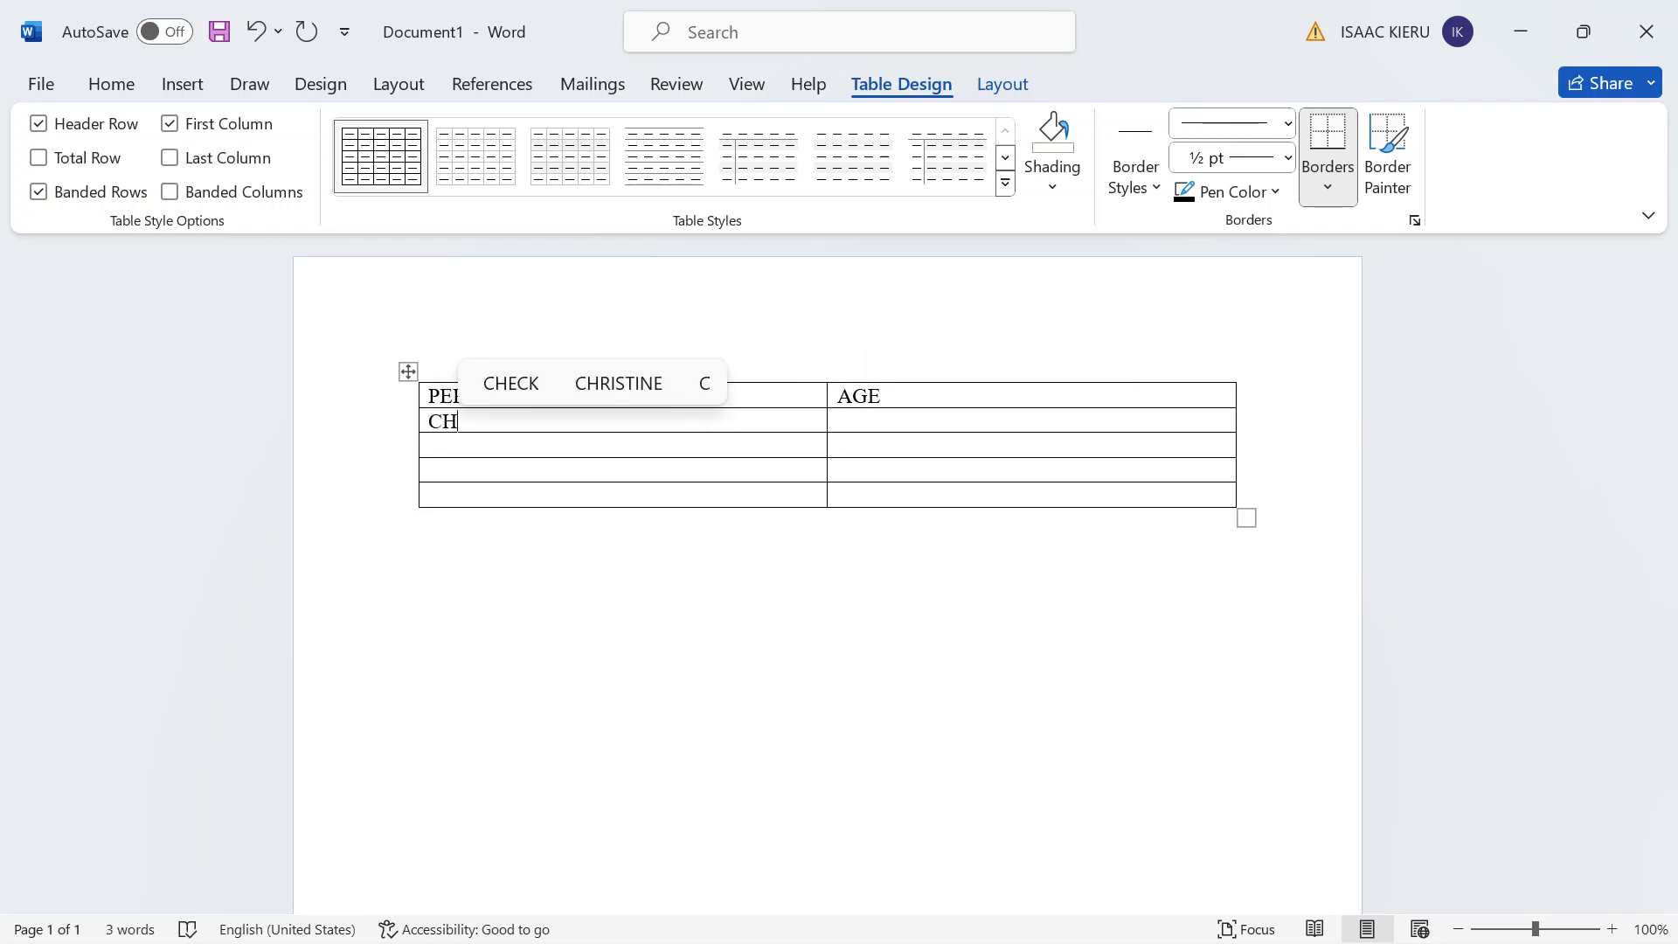
pyautogui.write('RIS')
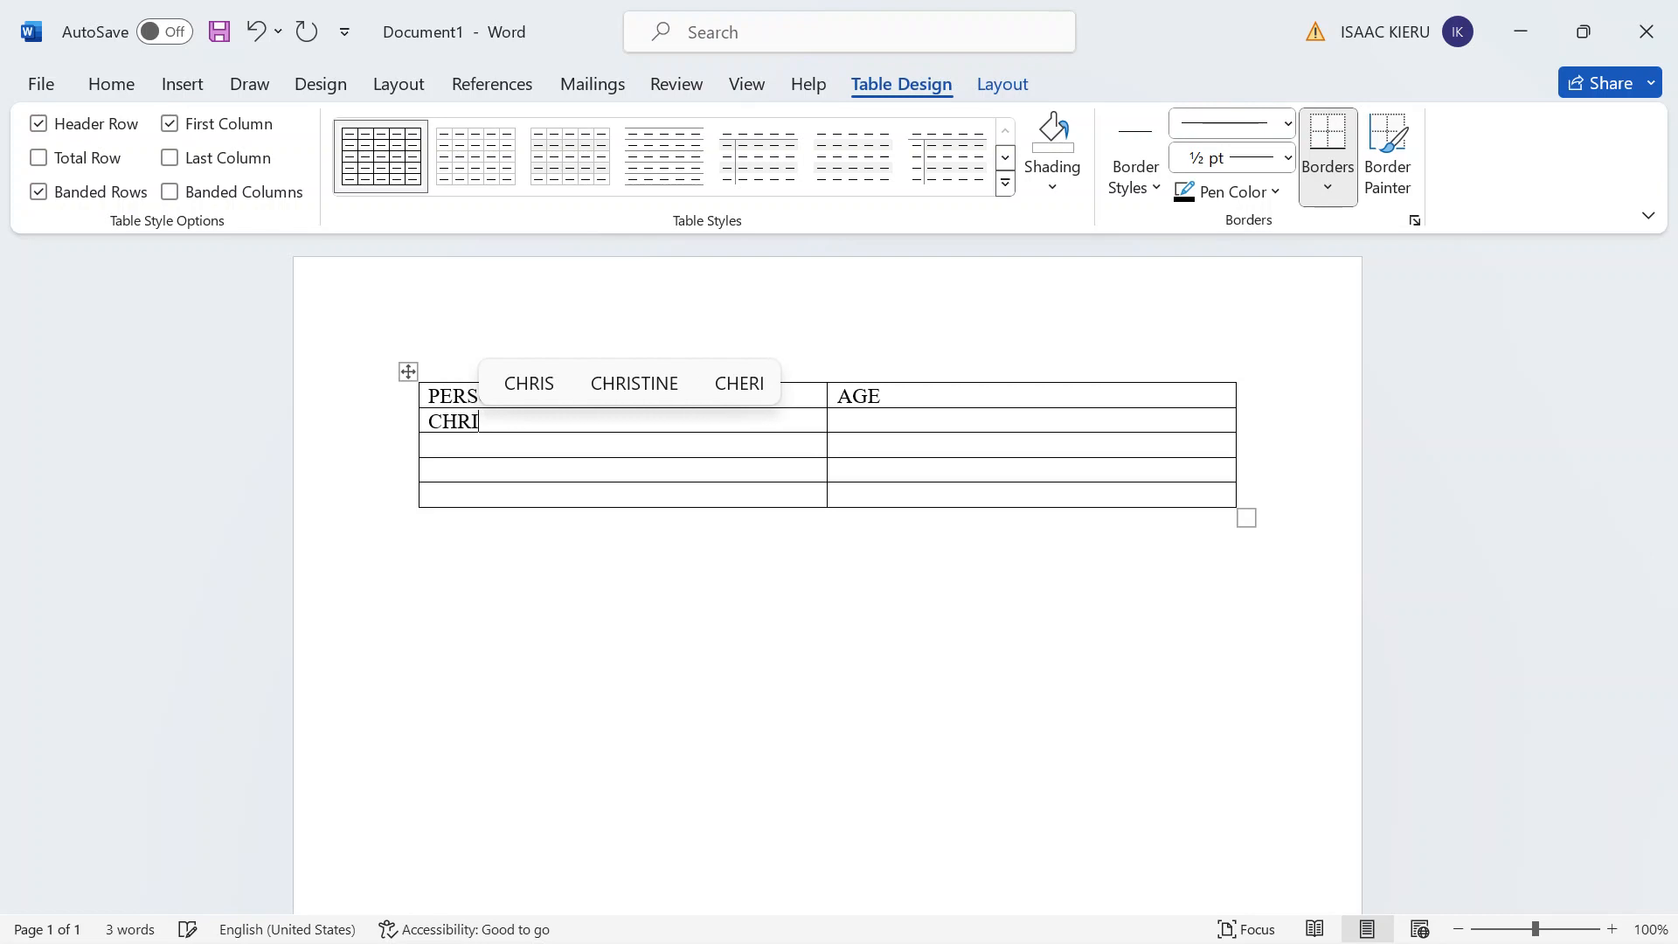
pyautogui.click(560, 443)
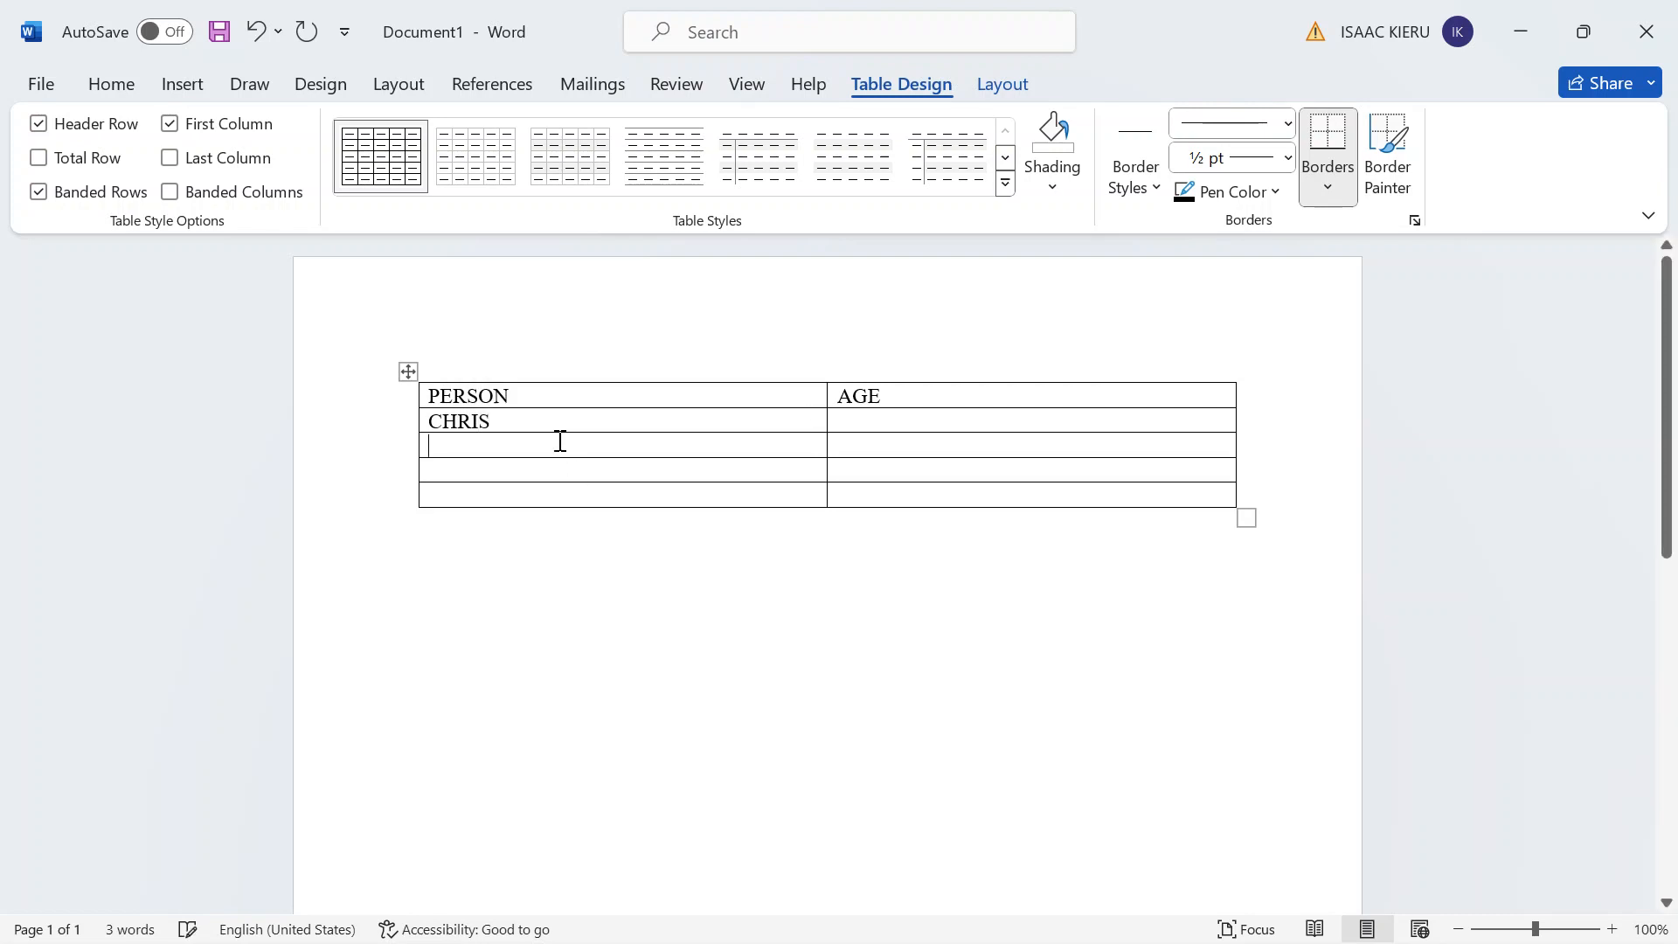
pyautogui.write('KAREN')
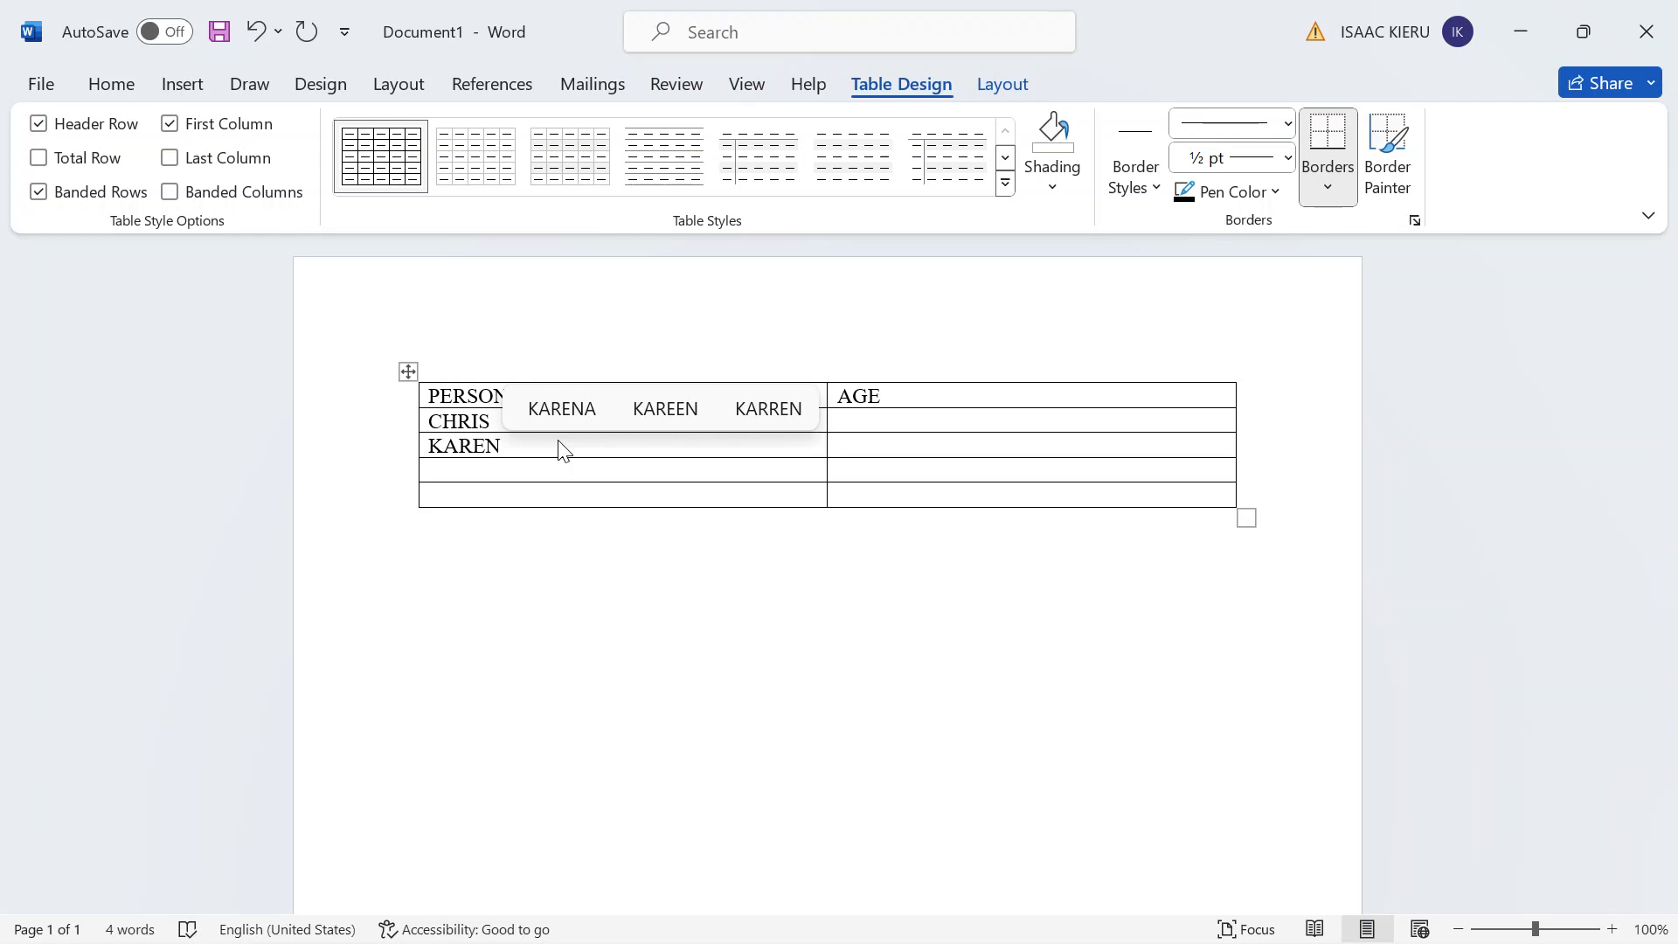
pyautogui.press('Down')
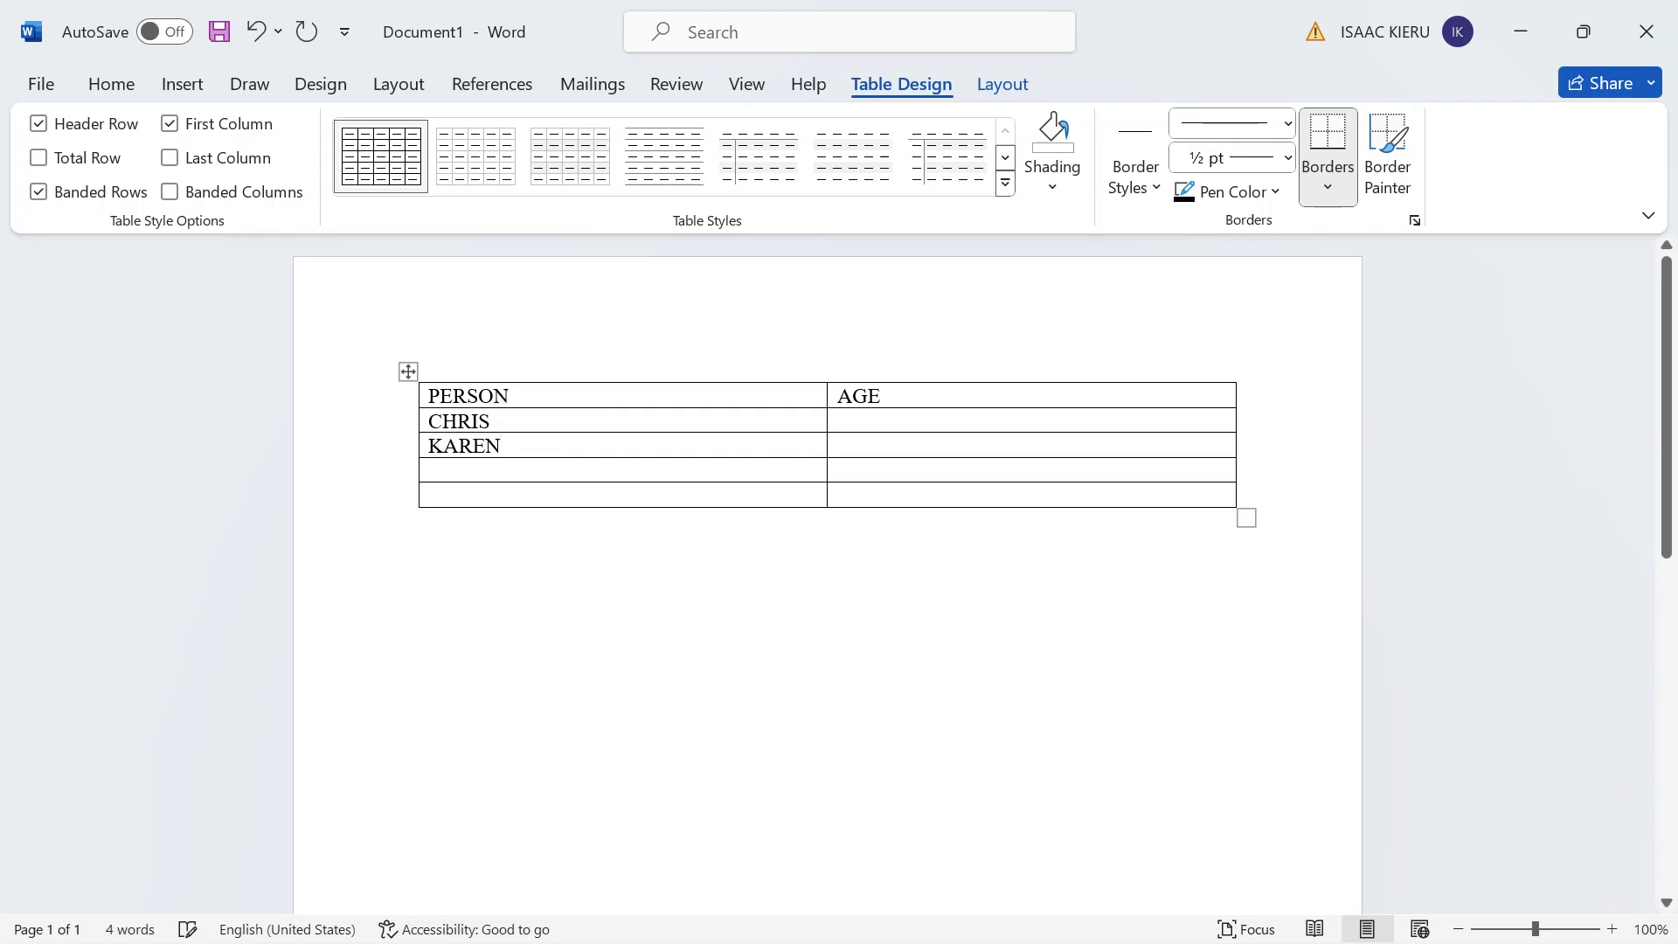
pyautogui.write('SARAH')
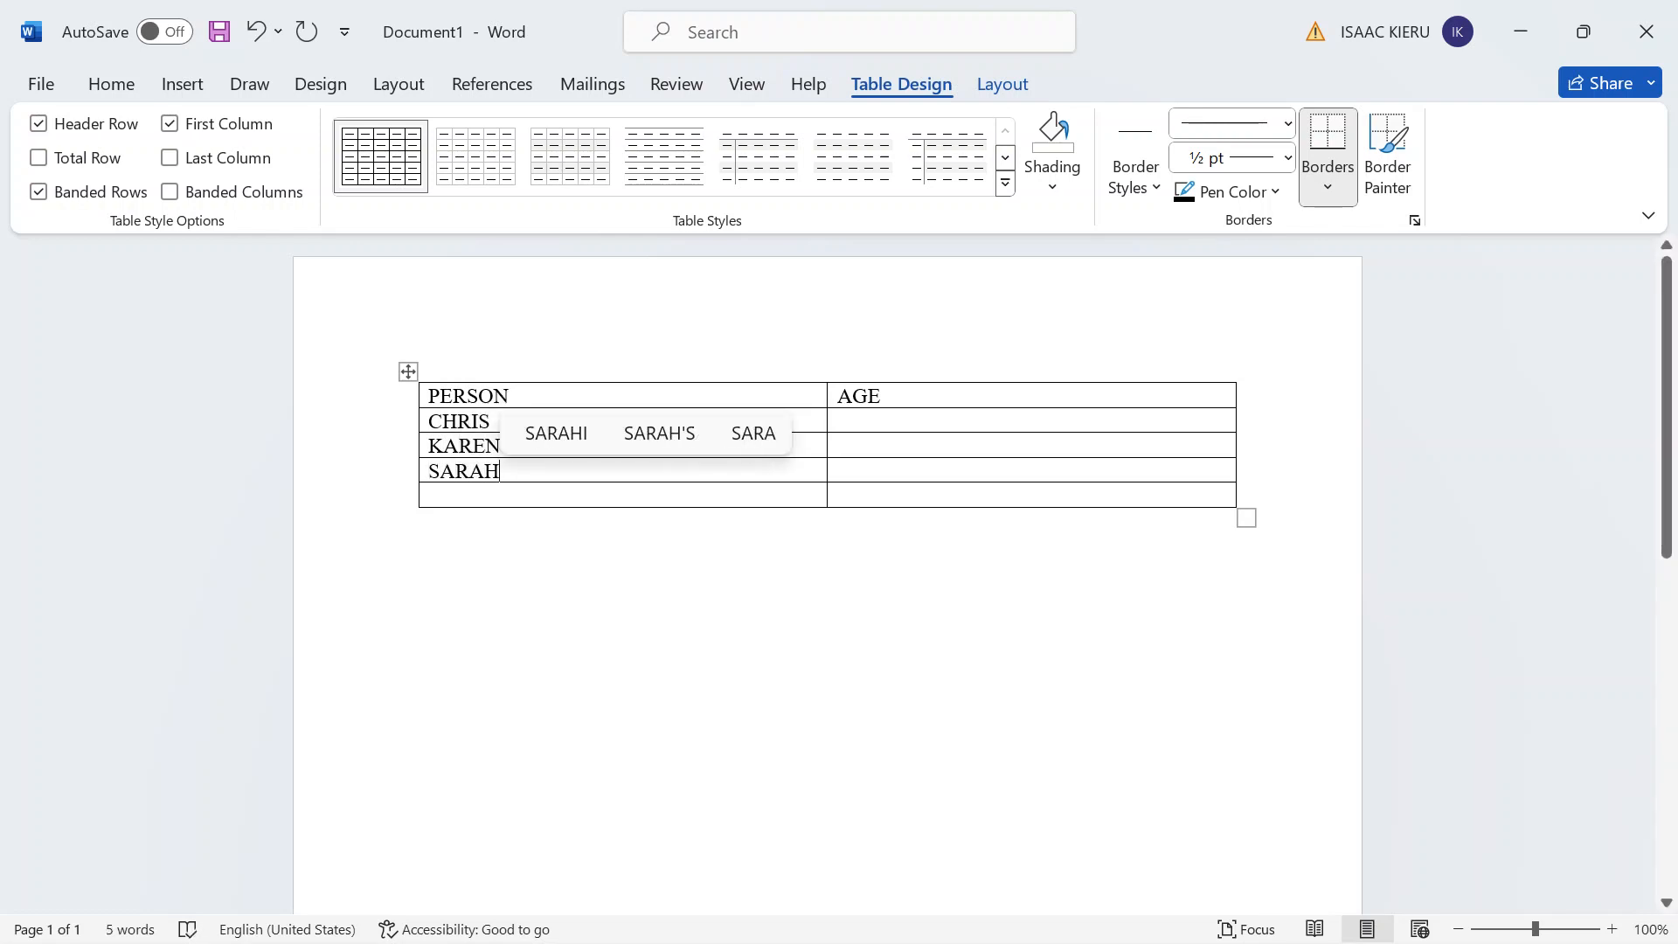
pyautogui.click(496, 496)
pyautogui.write('D')
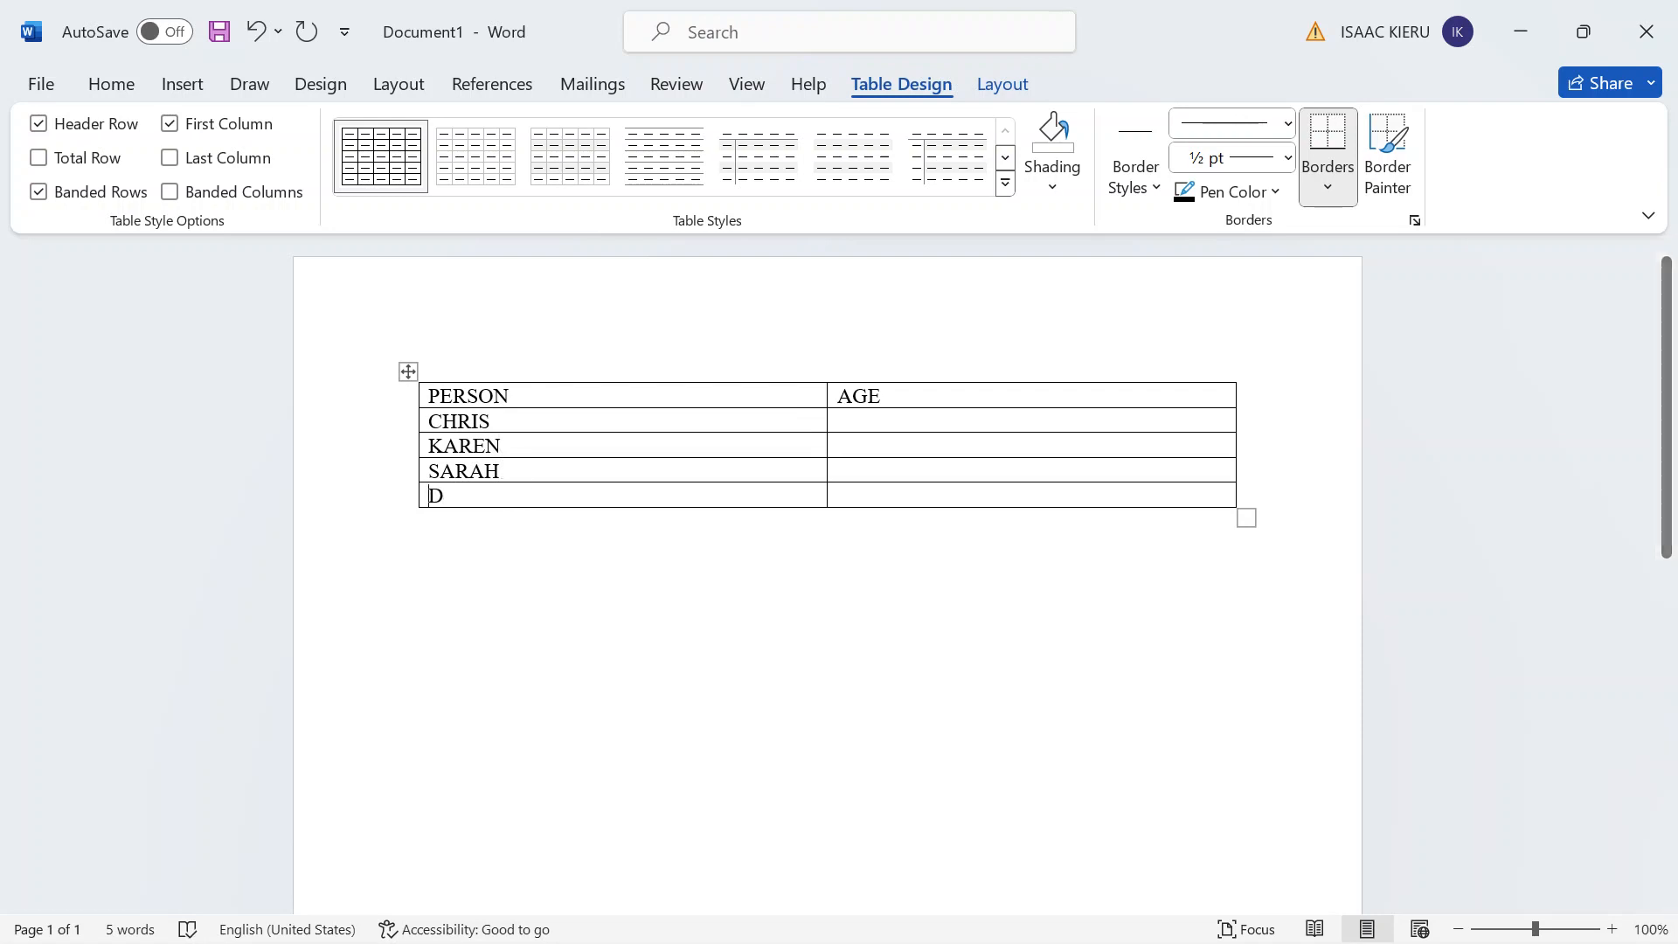
pyautogui.write('ENNIS')
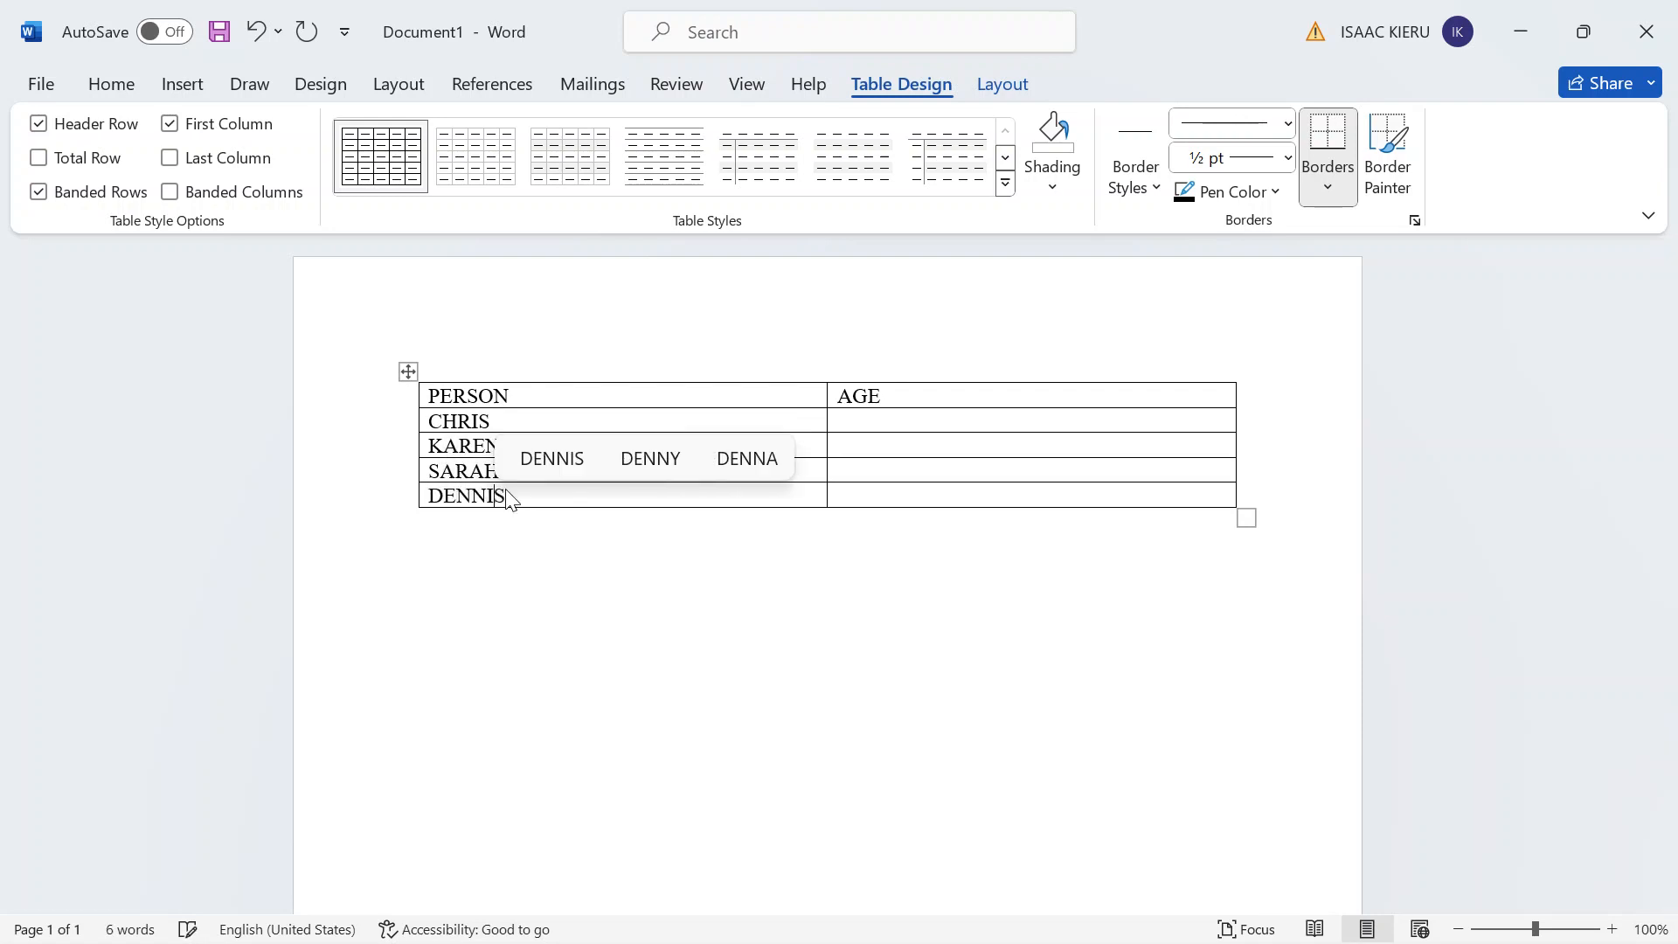
# Fill the AGE column from the first person downward with 47, 29, 45 and 38, and leave the table.
pyautogui.click(880, 422)
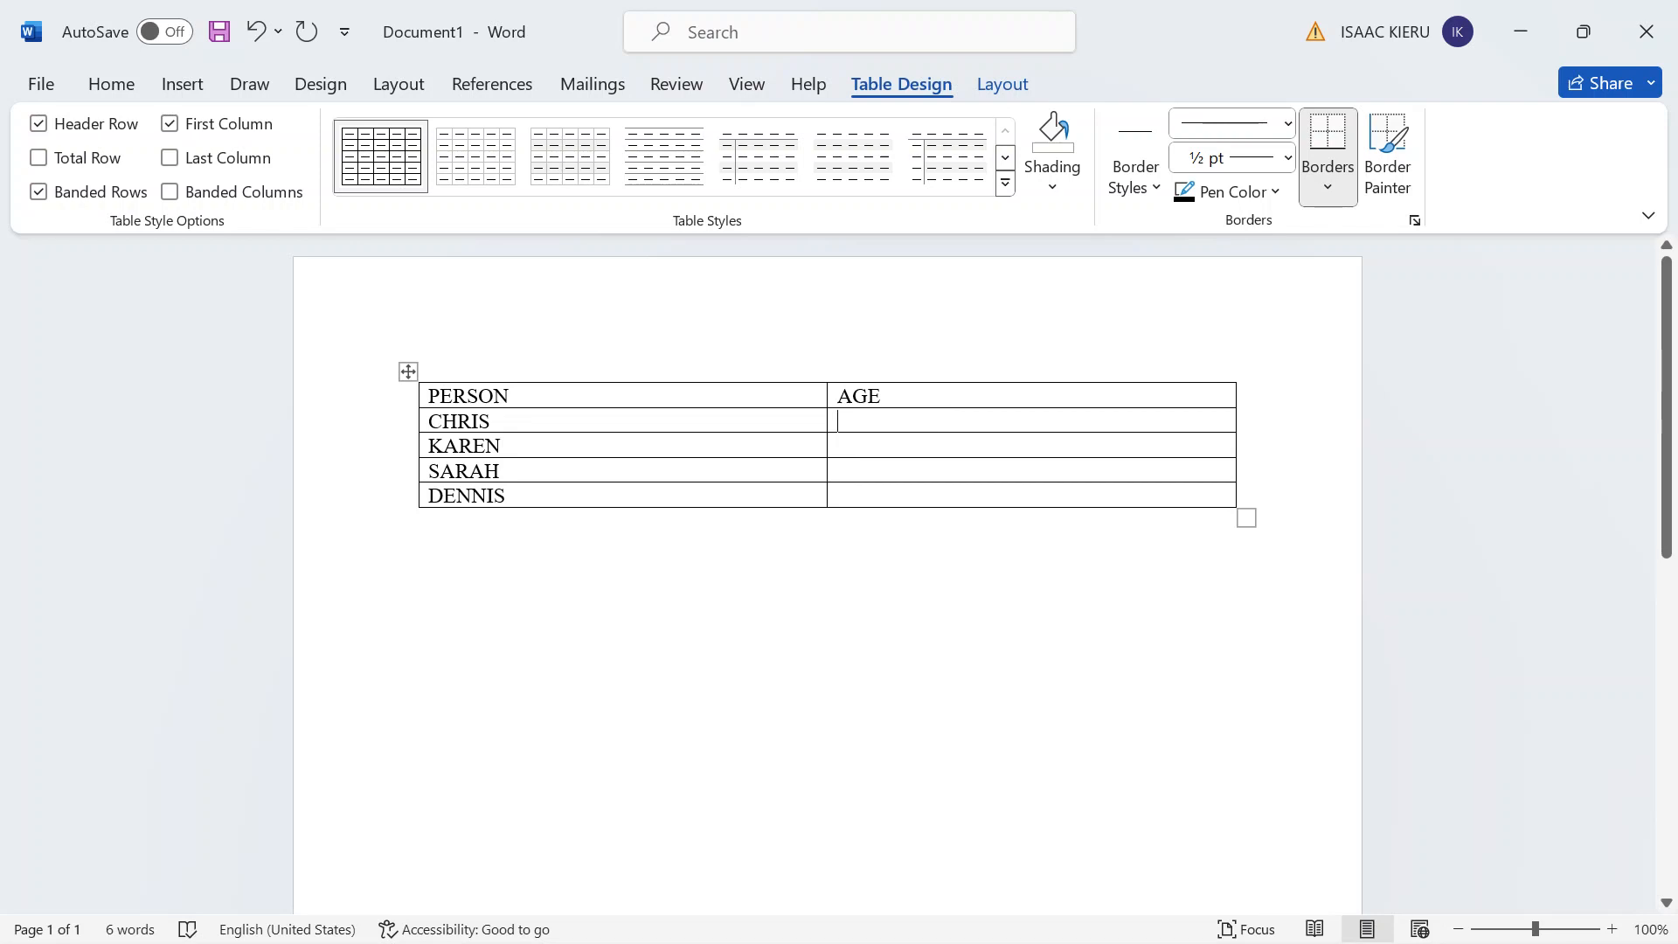
pyautogui.write('47')
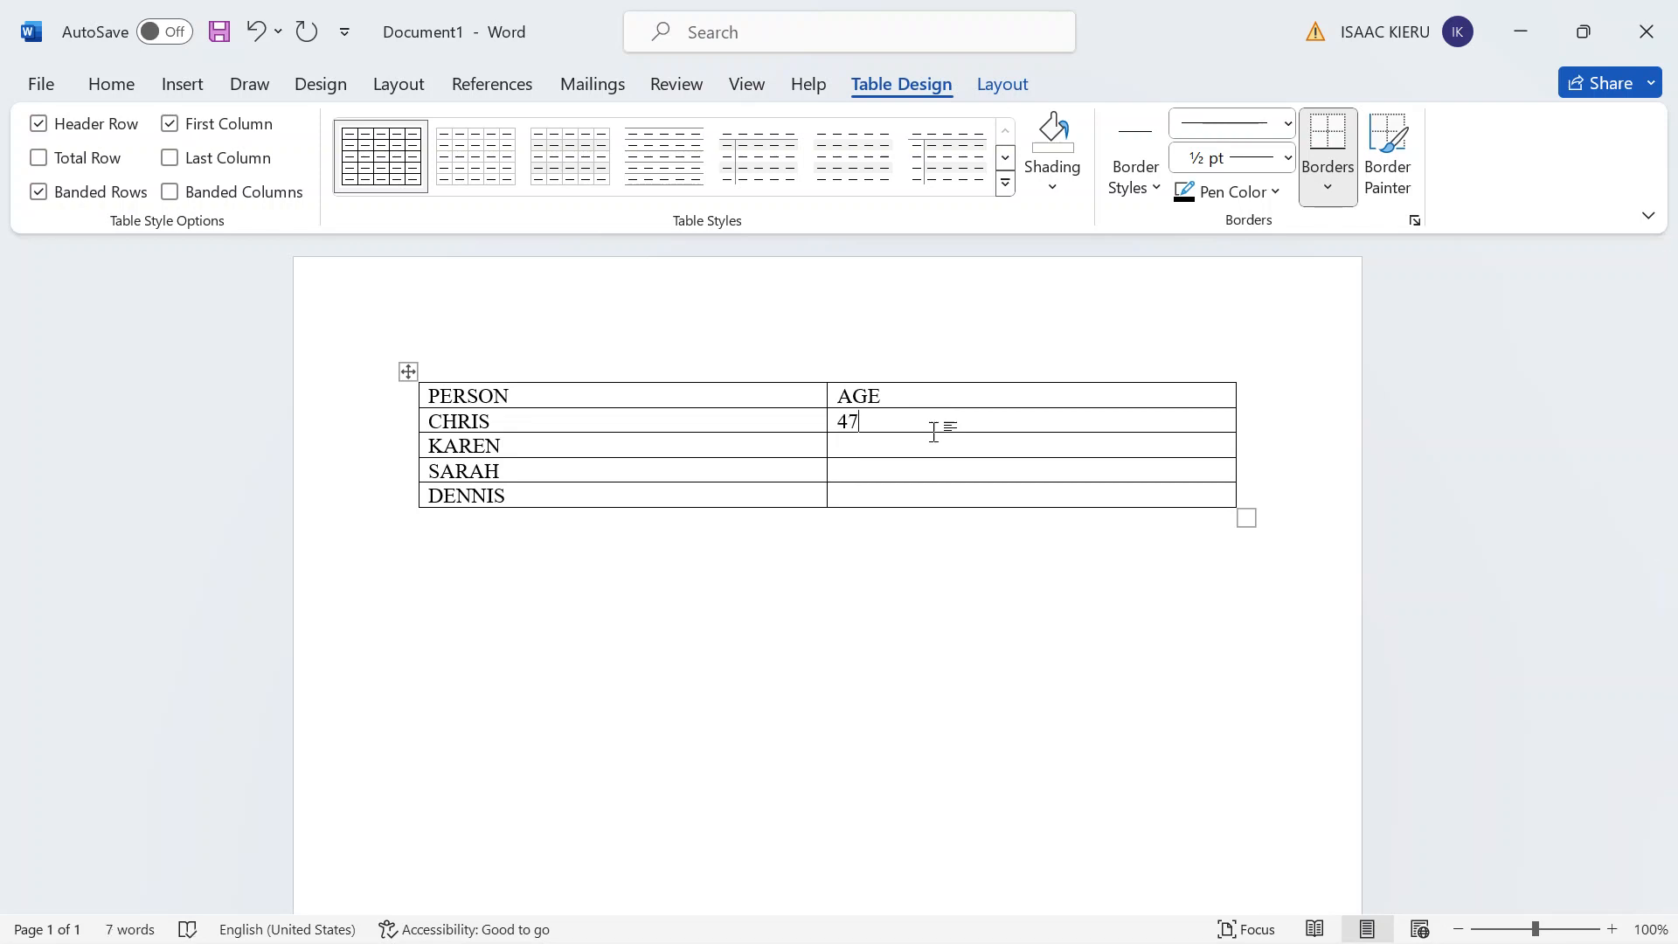
pyautogui.press('Down')
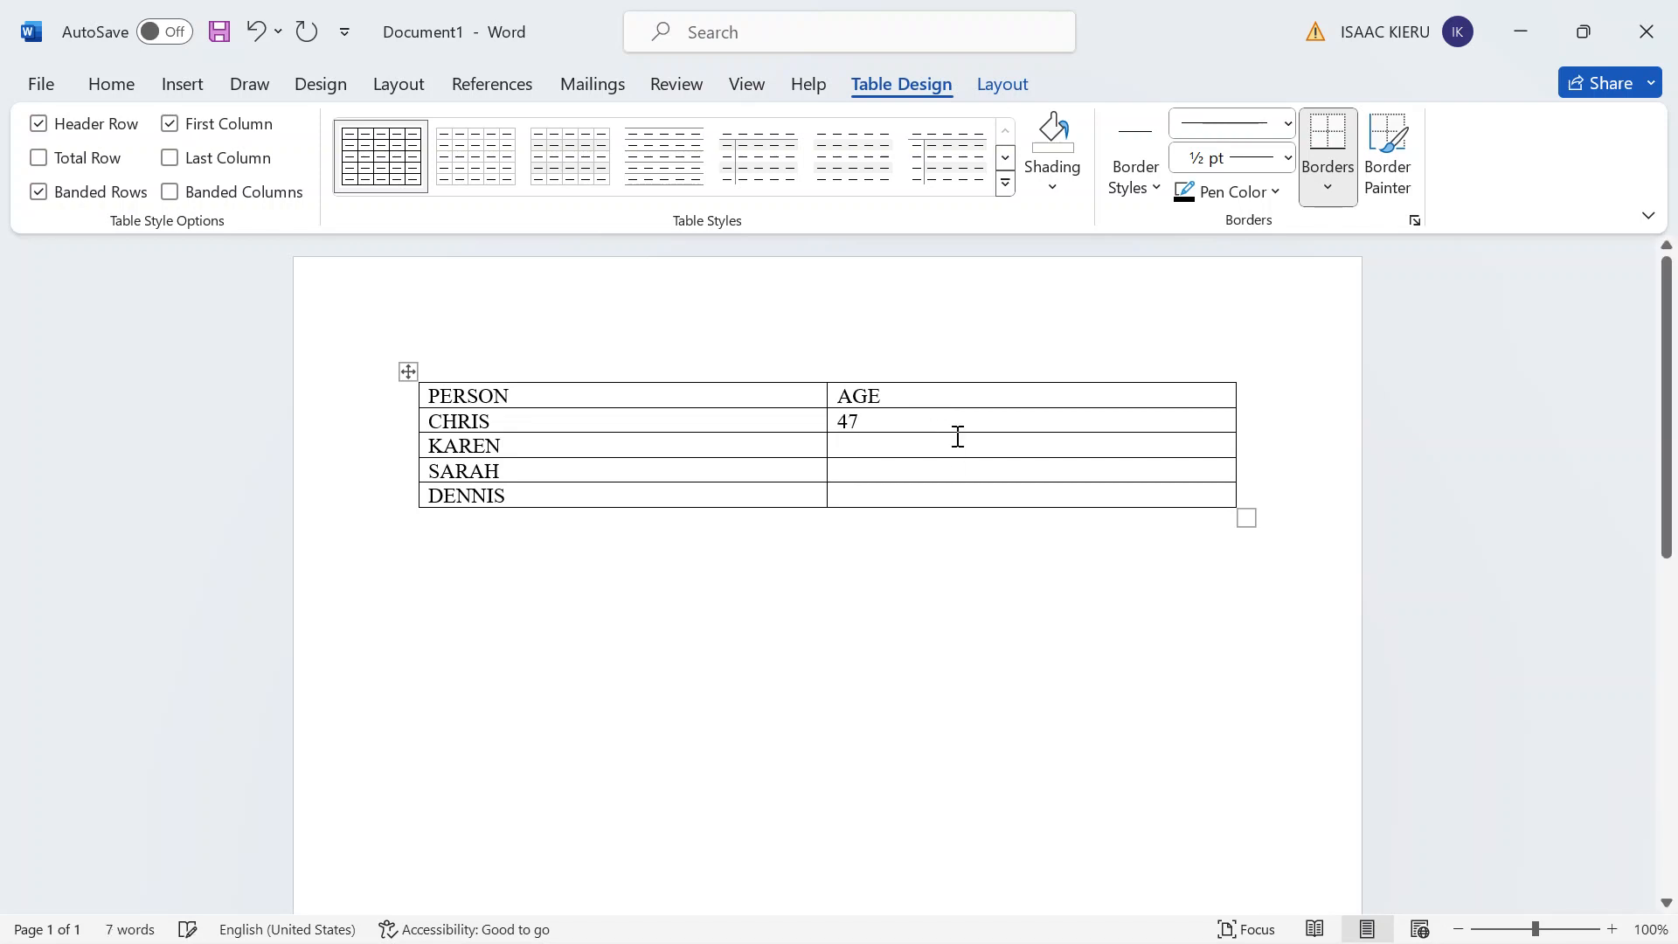
pyautogui.write('29')
pyautogui.press('Down')
pyautogui.write('45')
pyautogui.press('Down')
pyautogui.write('38')
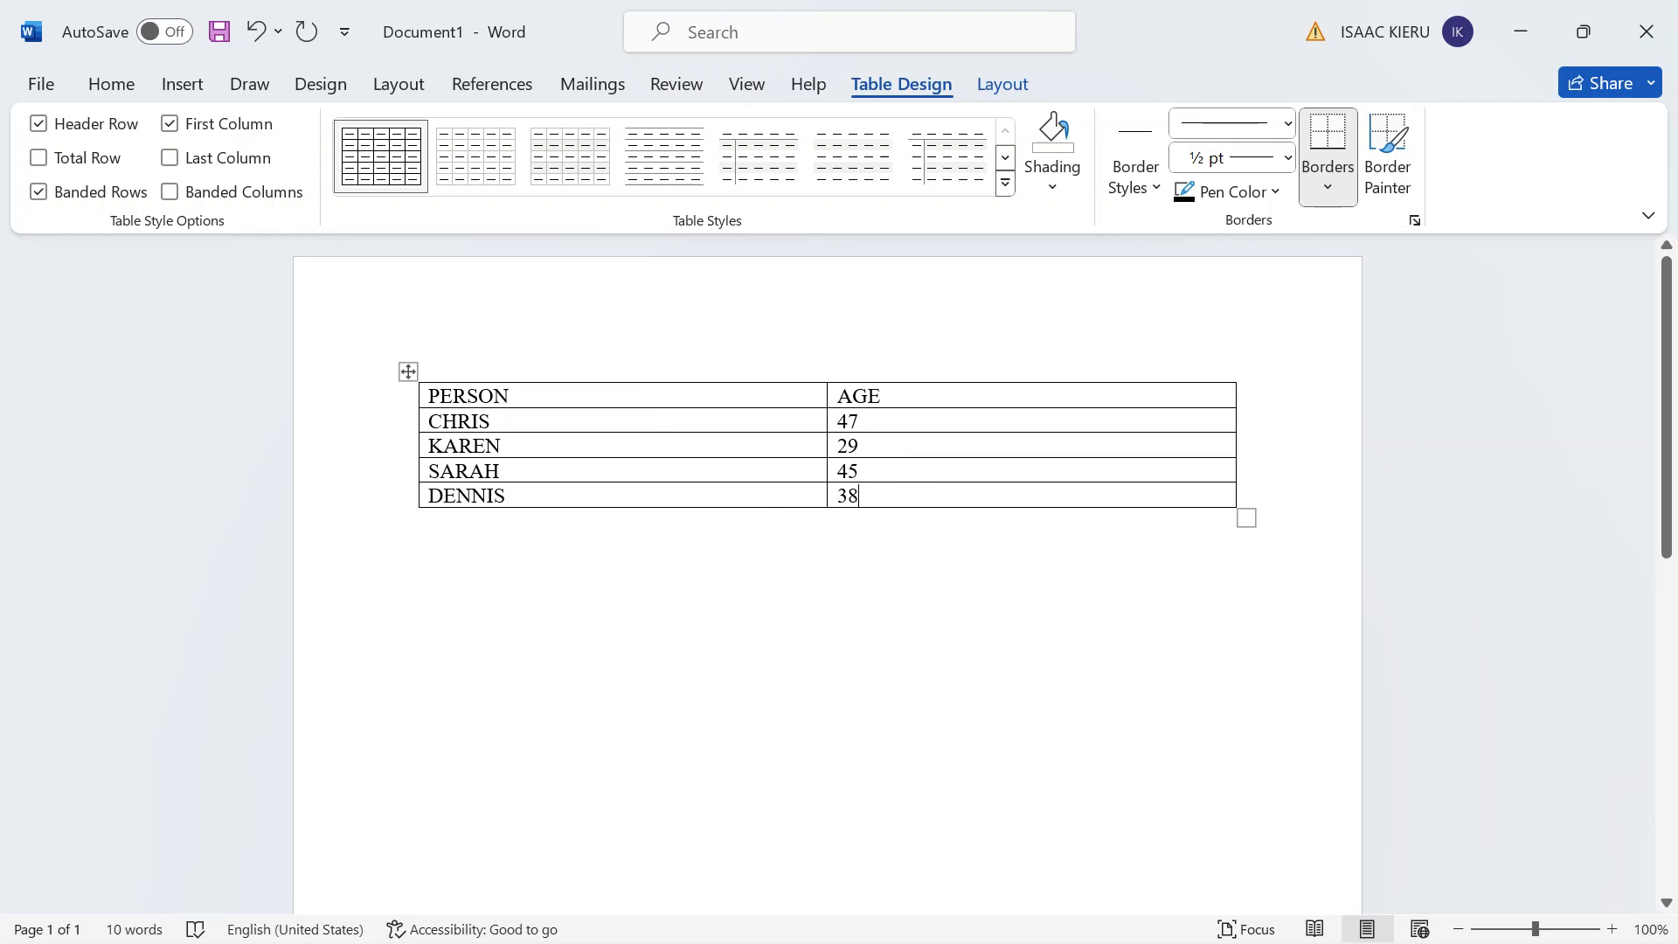
pyautogui.click(499, 524)
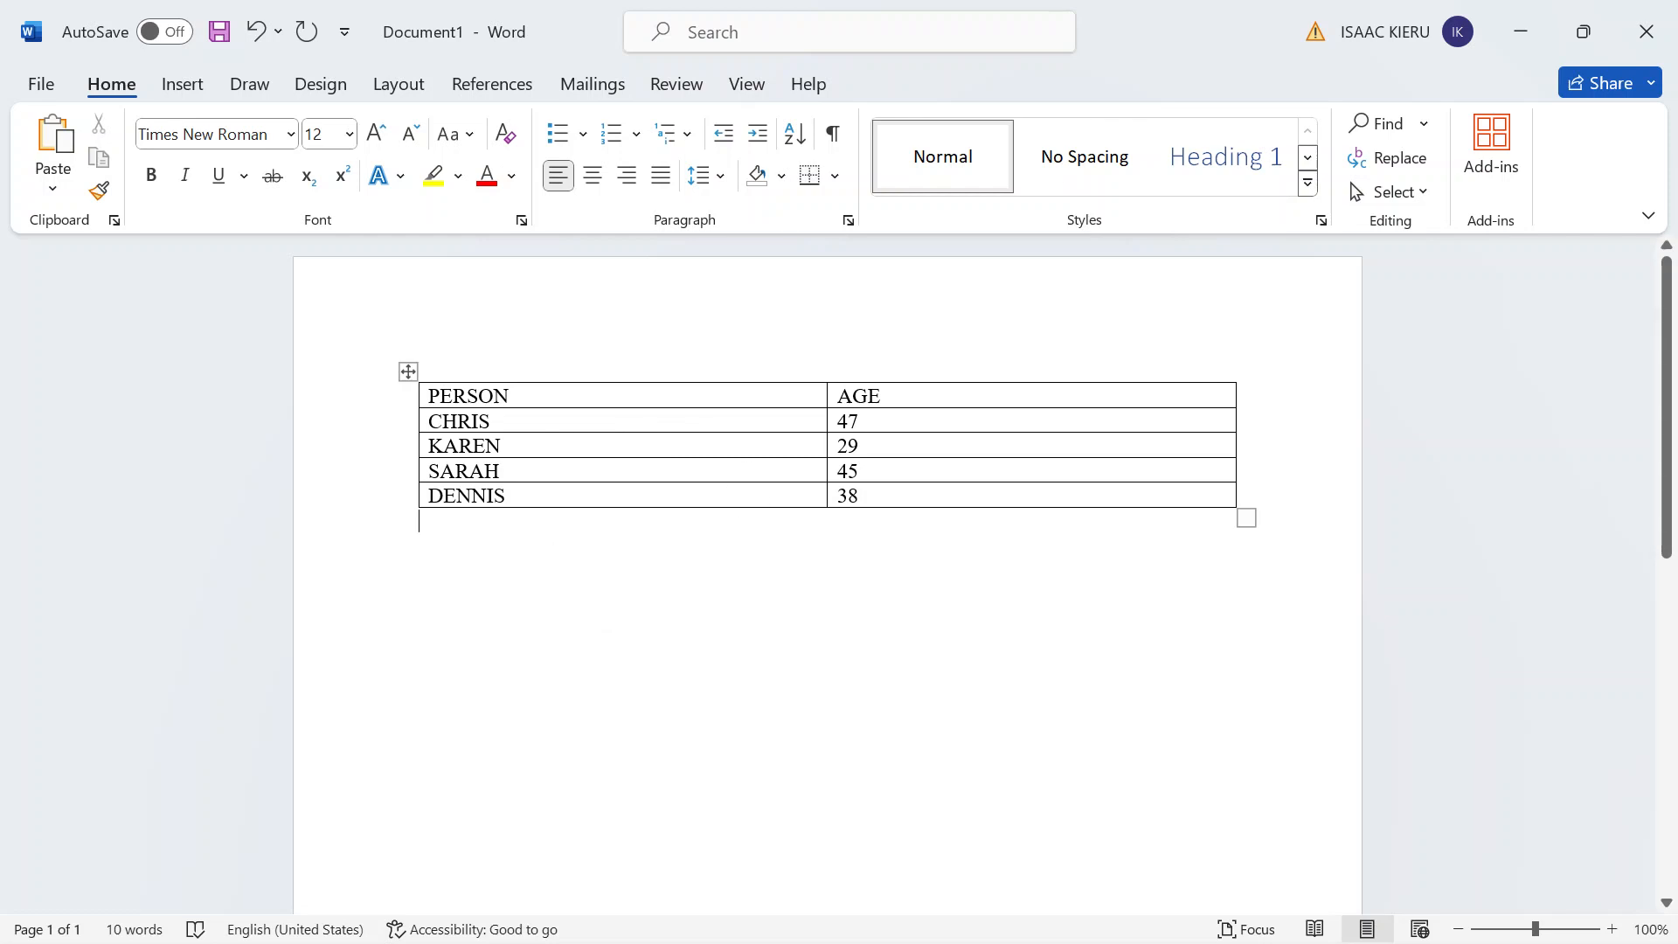
pyautogui.moveTo(730, 941)
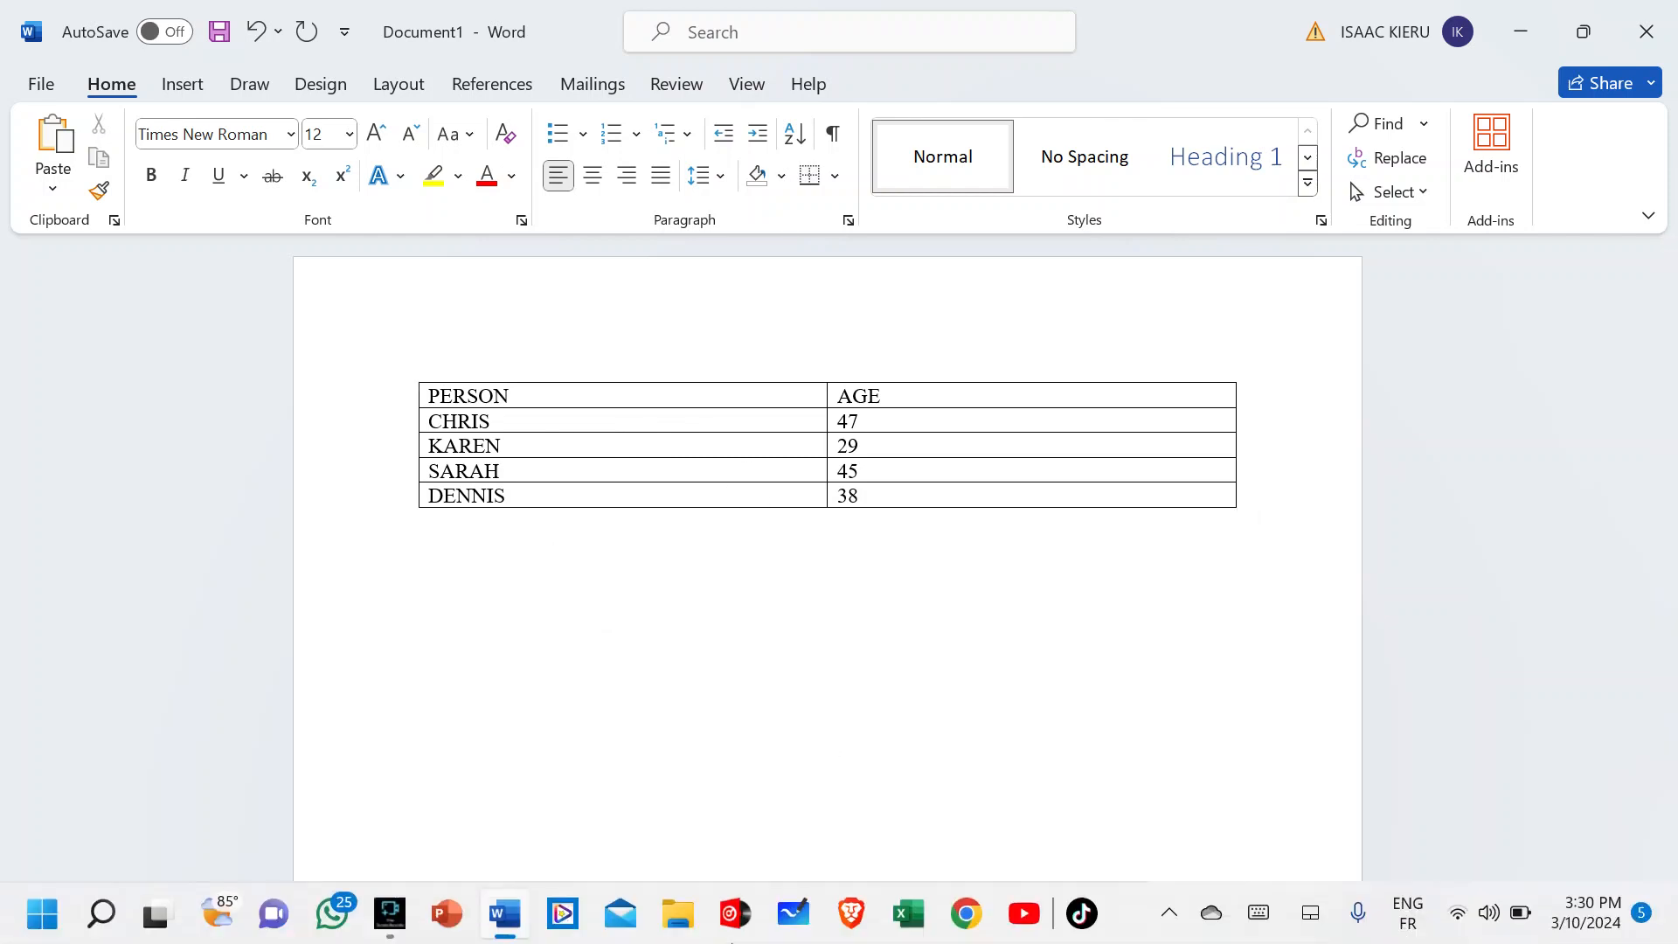
pyautogui.click(389, 914)
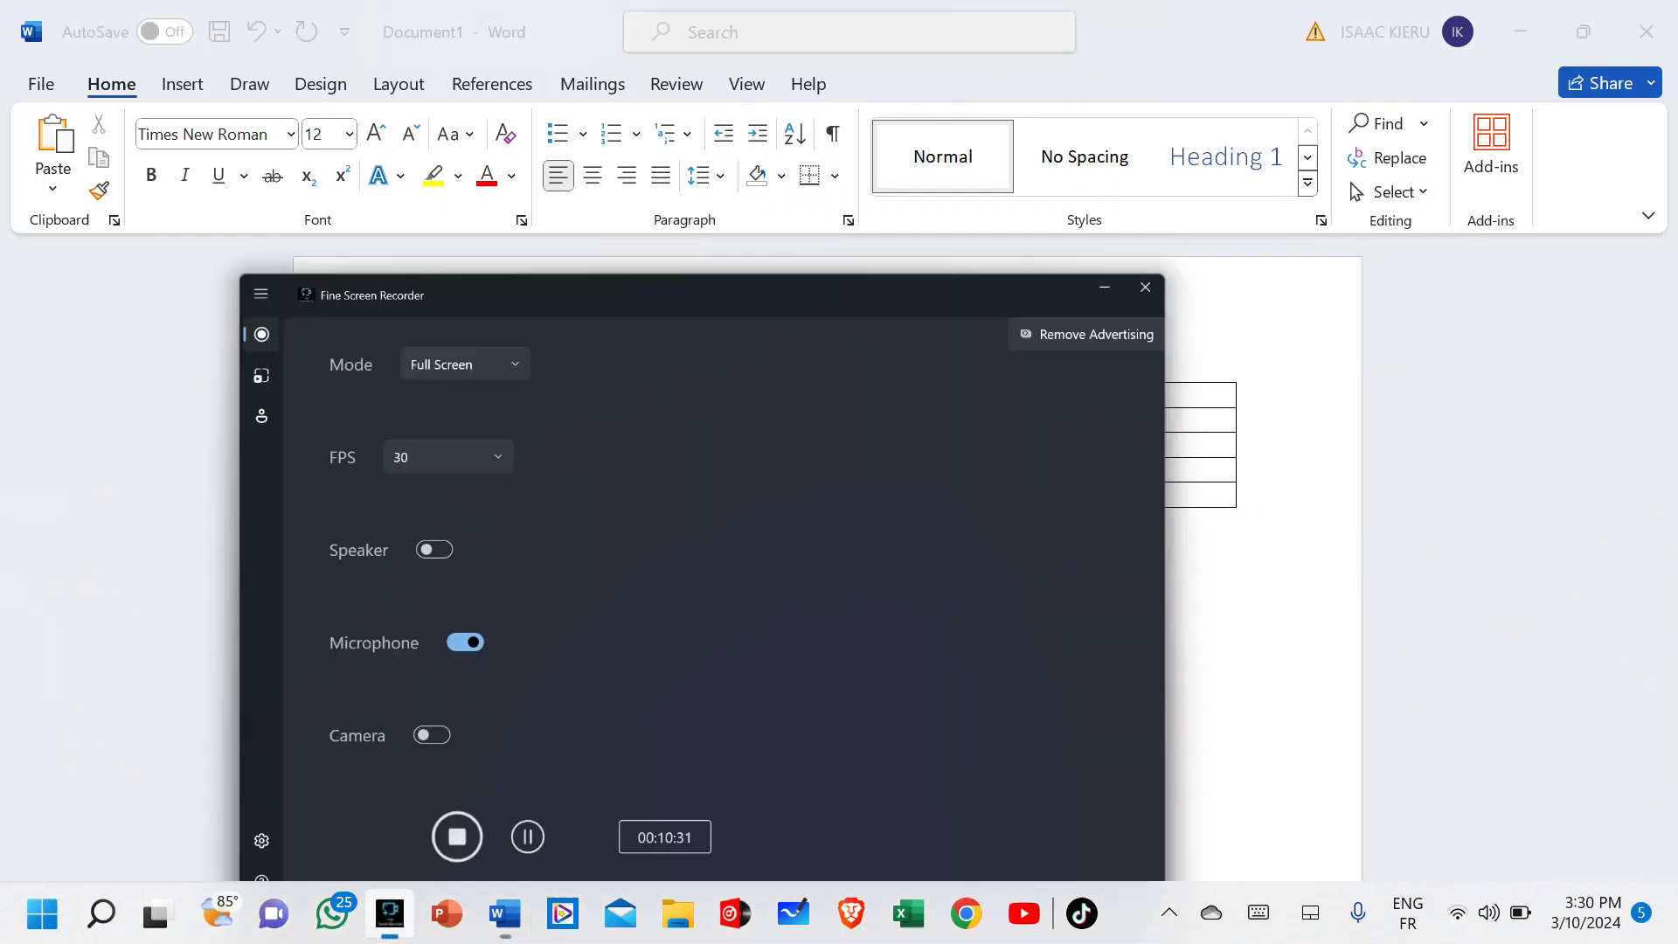